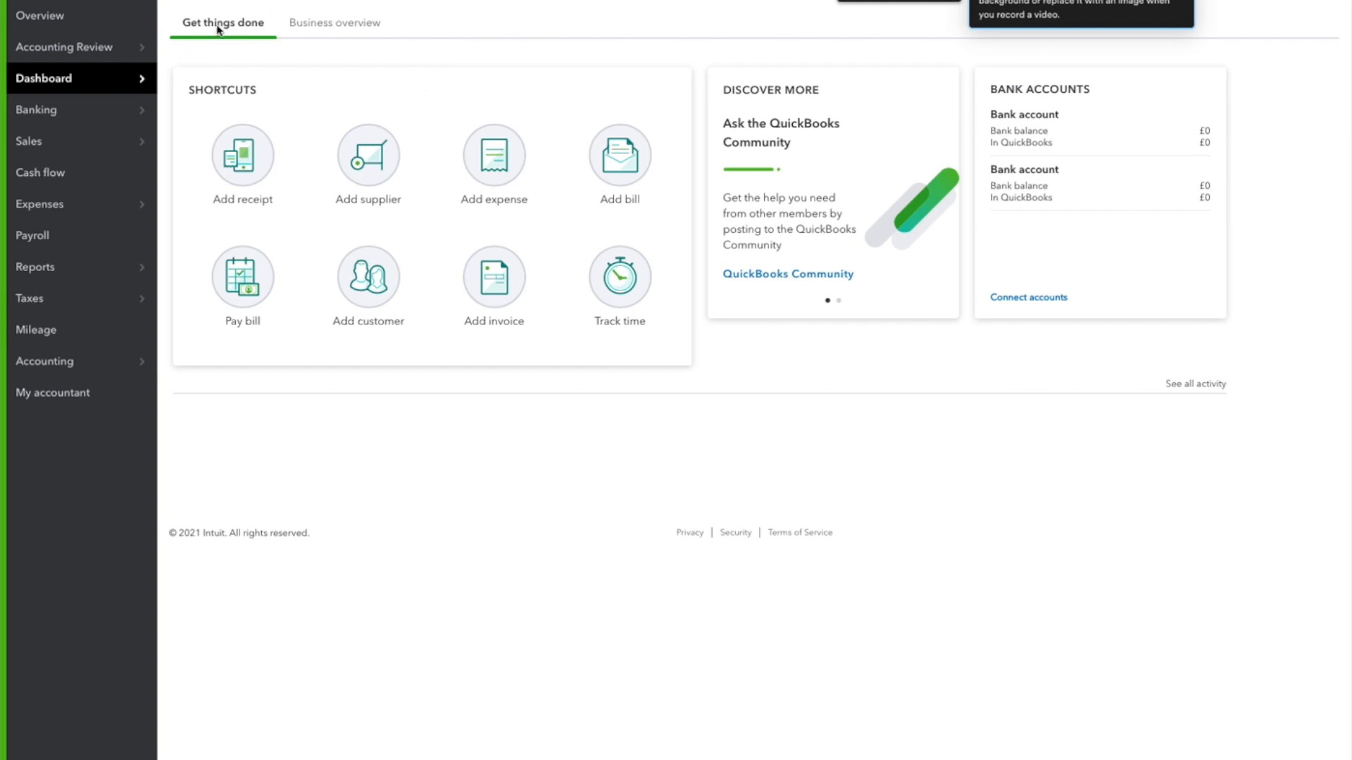
View the dashboard's business overview and open the cash flow planner
left_click(331, 28)
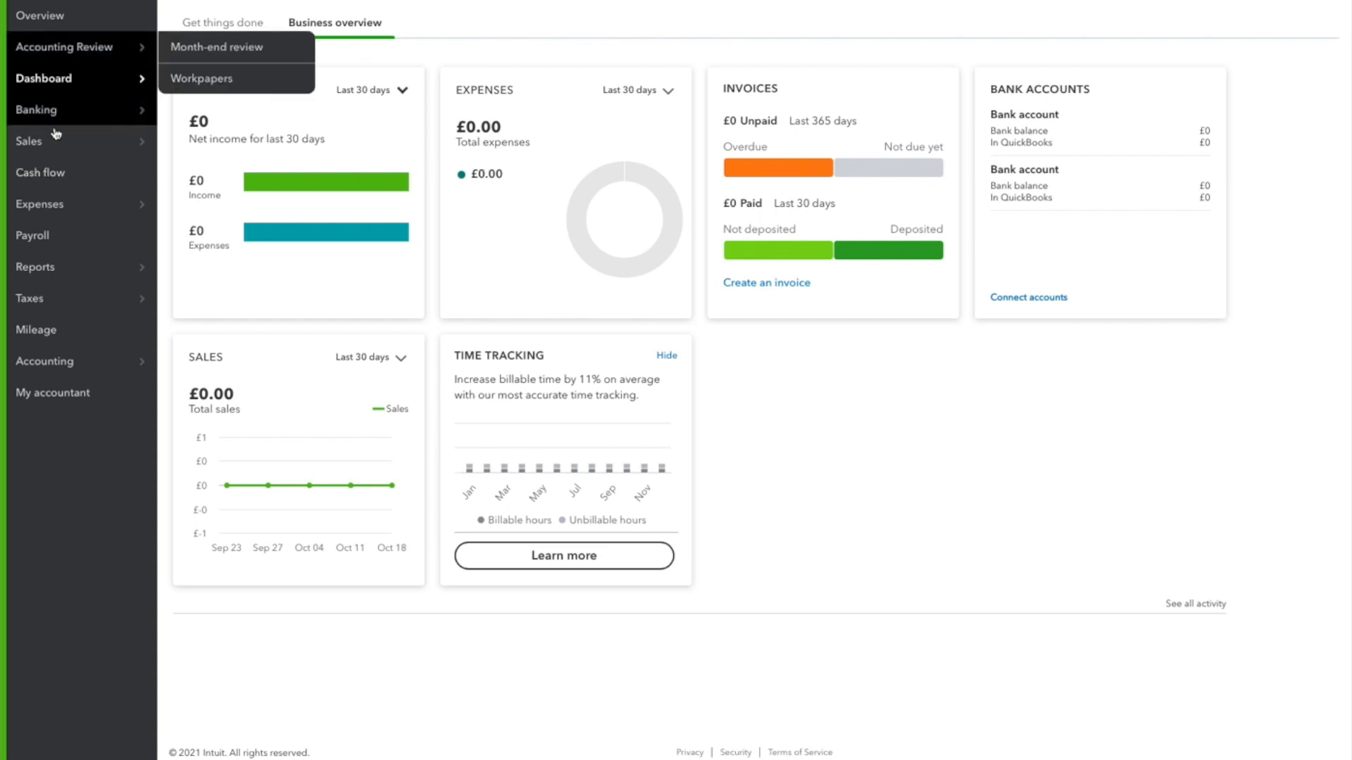
left_click(55, 183)
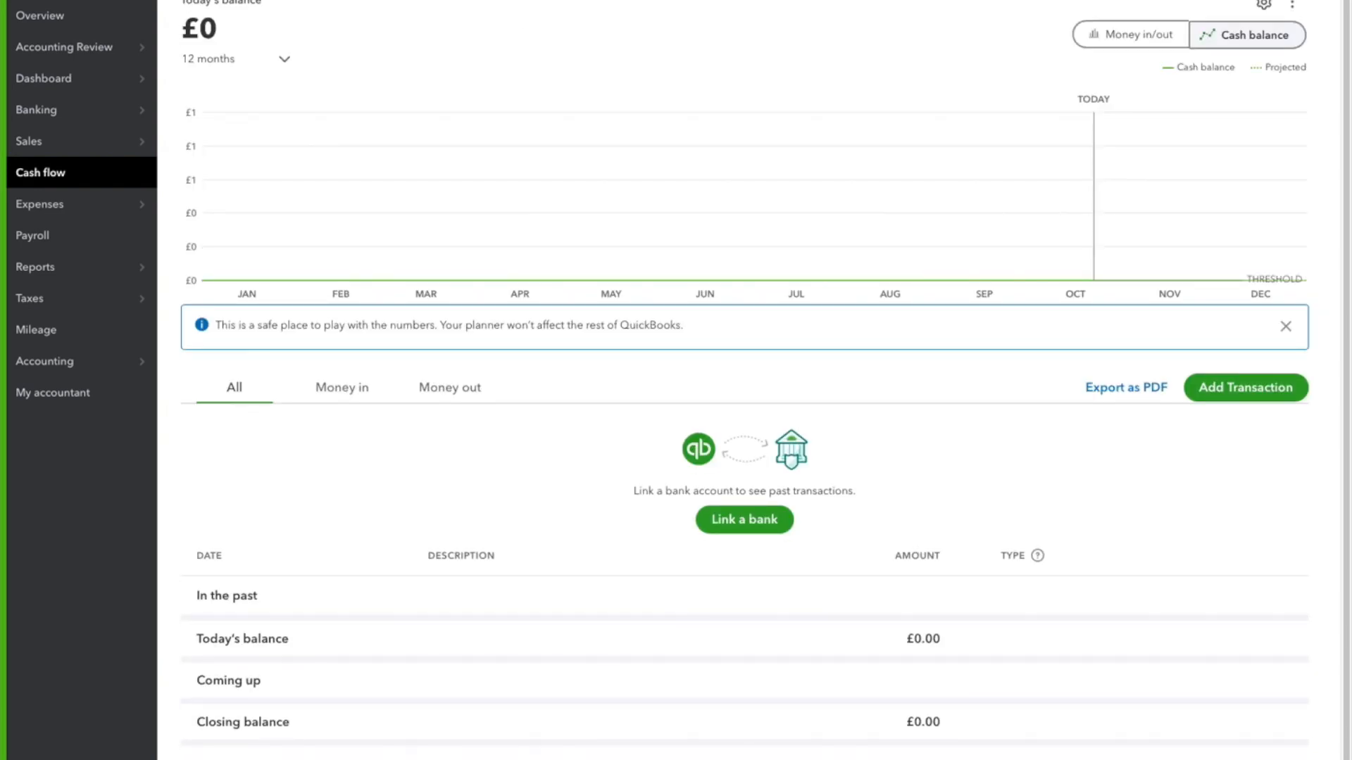
mouse_move(679, 99)
mouse_move(1117, 97)
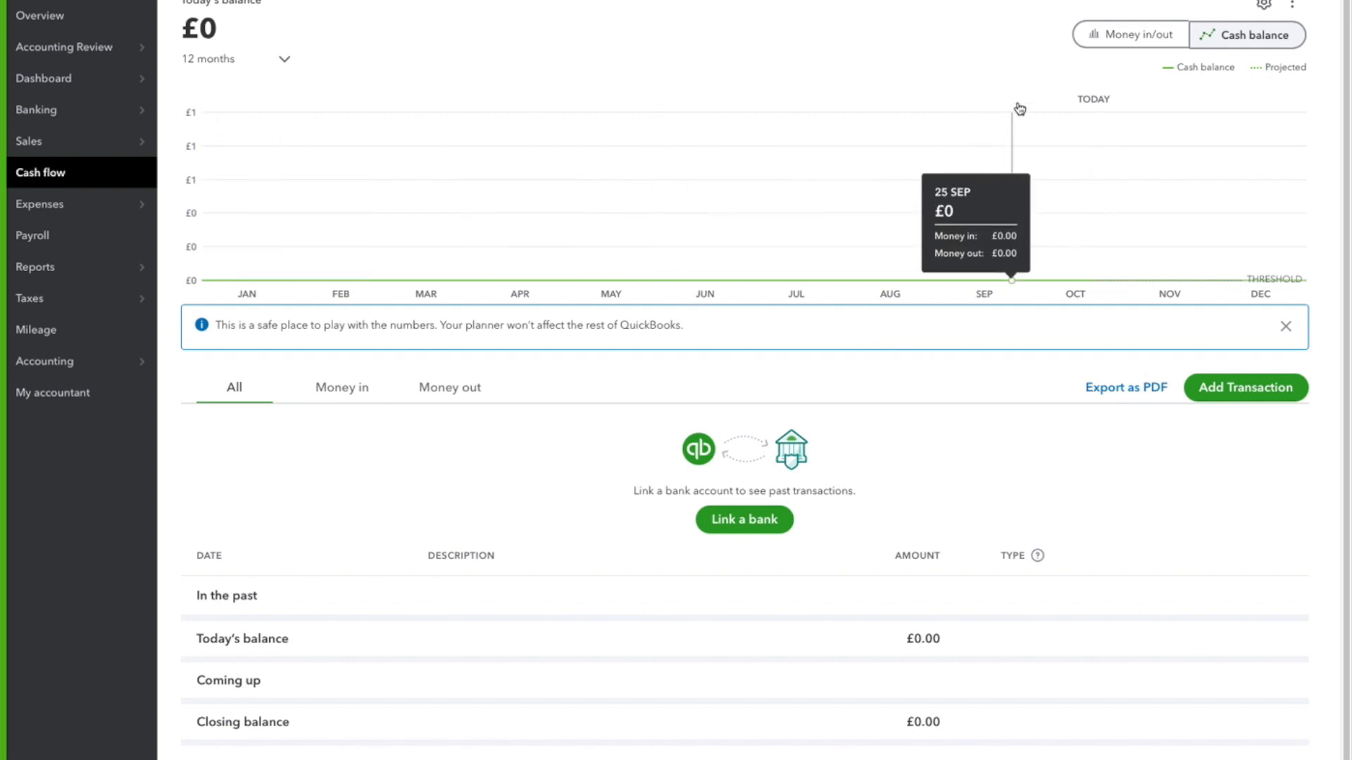
Compare the Money in/out chart with the Cash balance chart, finishing on the Cash balance view
left_click(1140, 39)
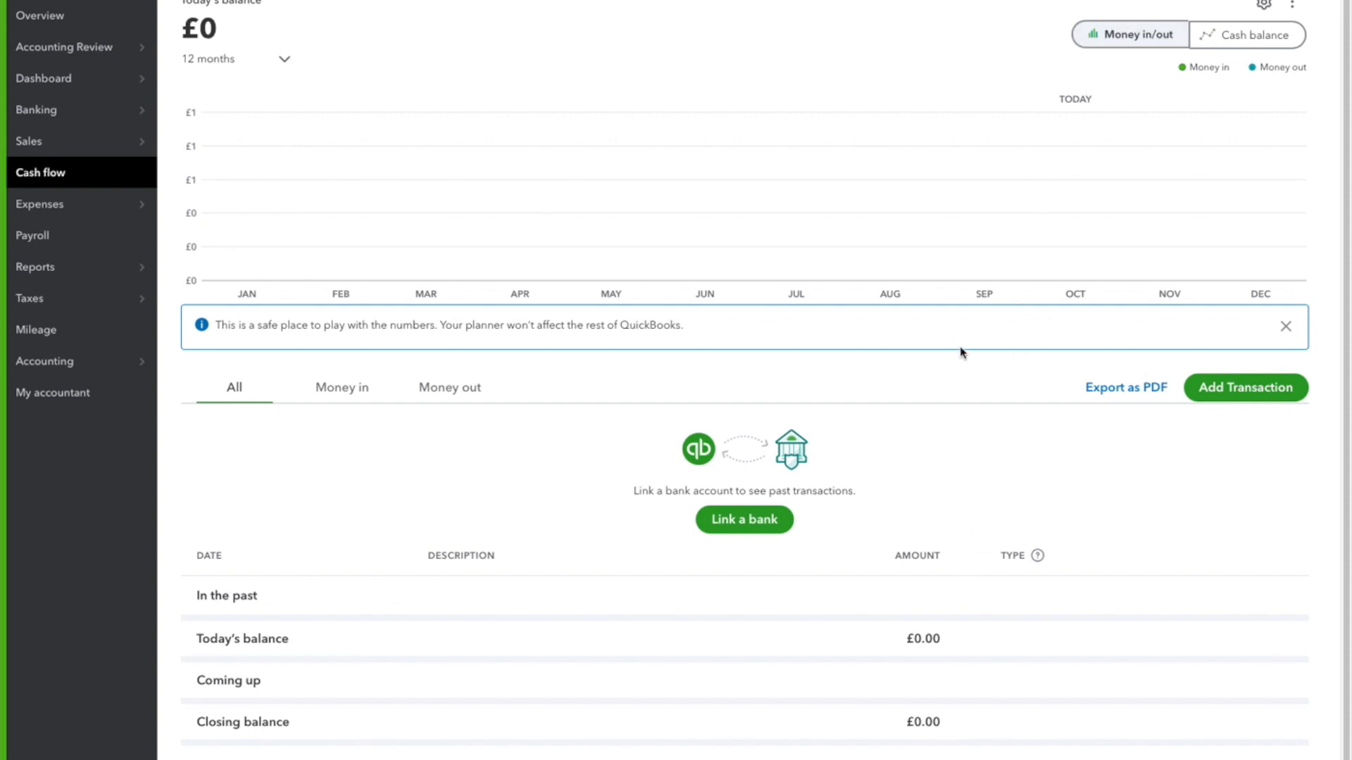
left_click(1217, 23)
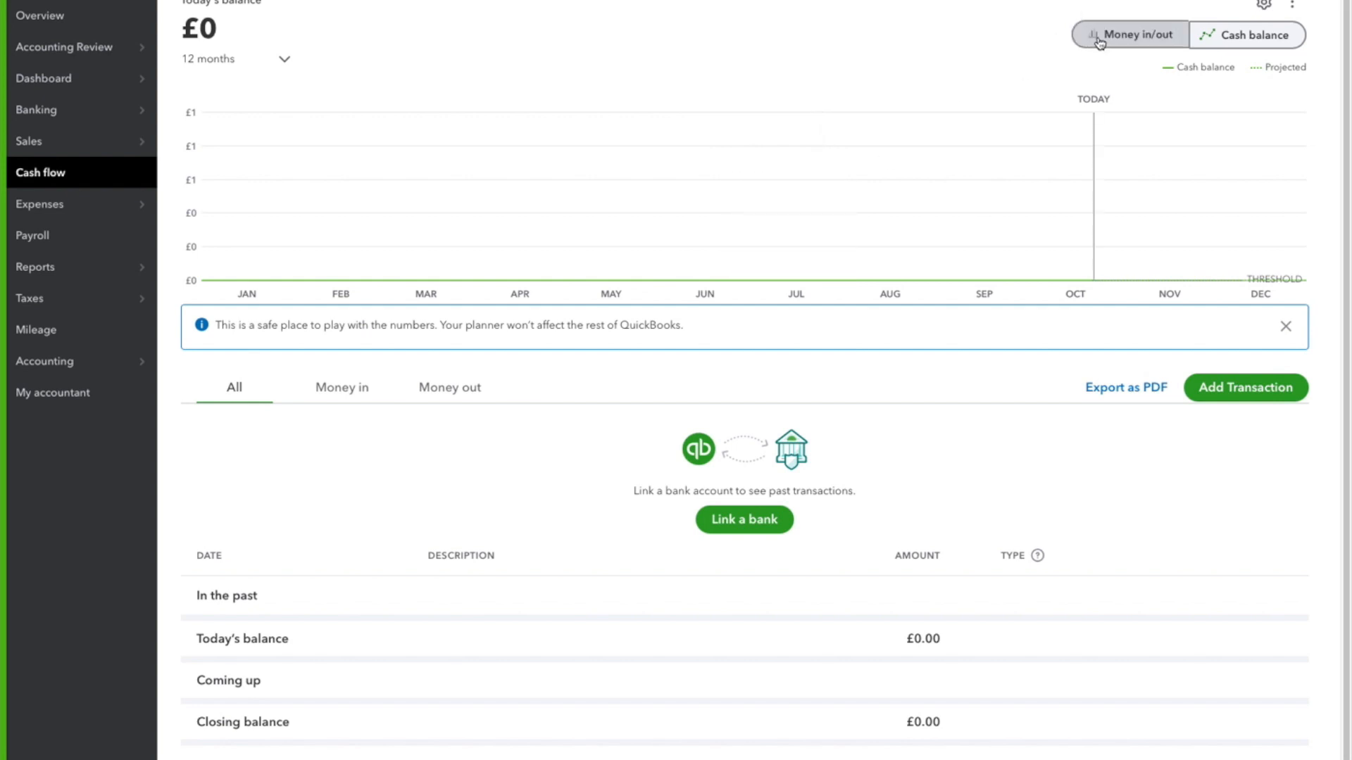
left_click(1123, 35)
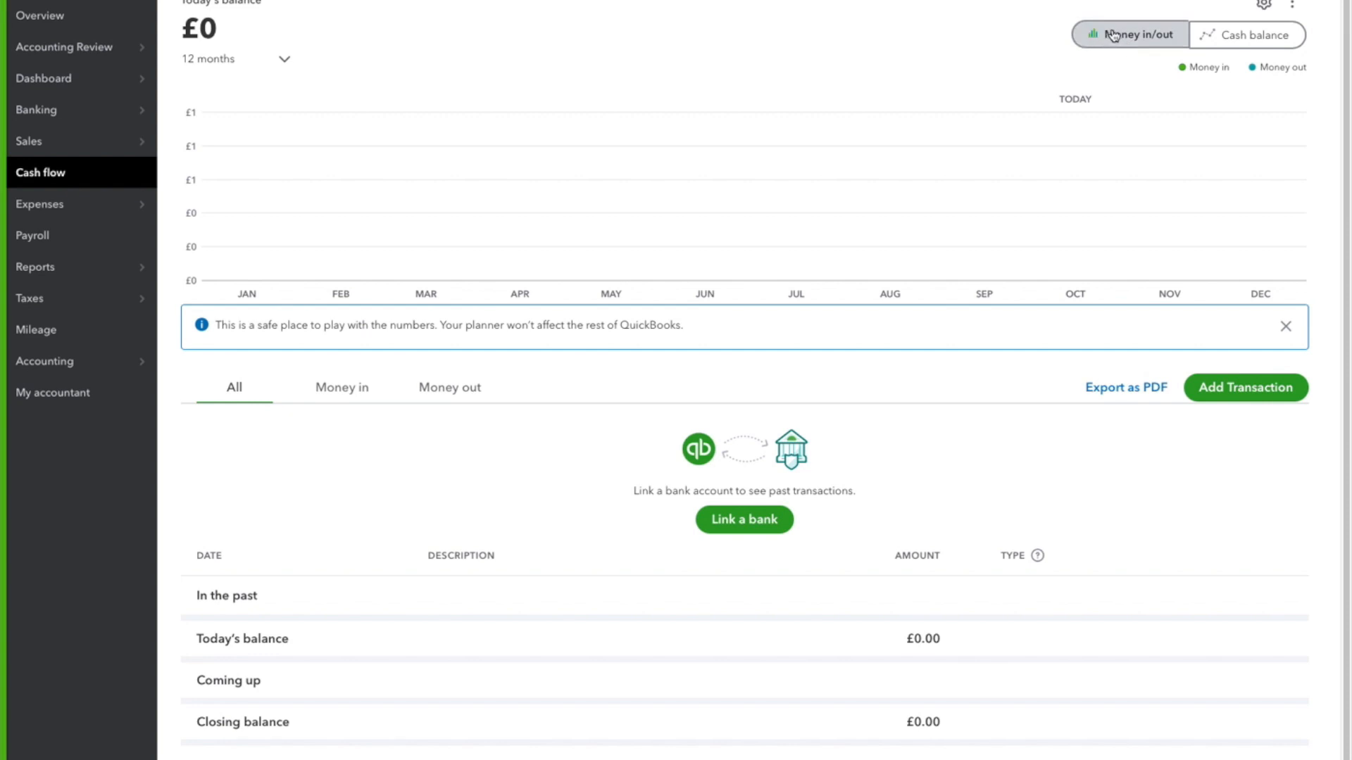
left_click(1232, 35)
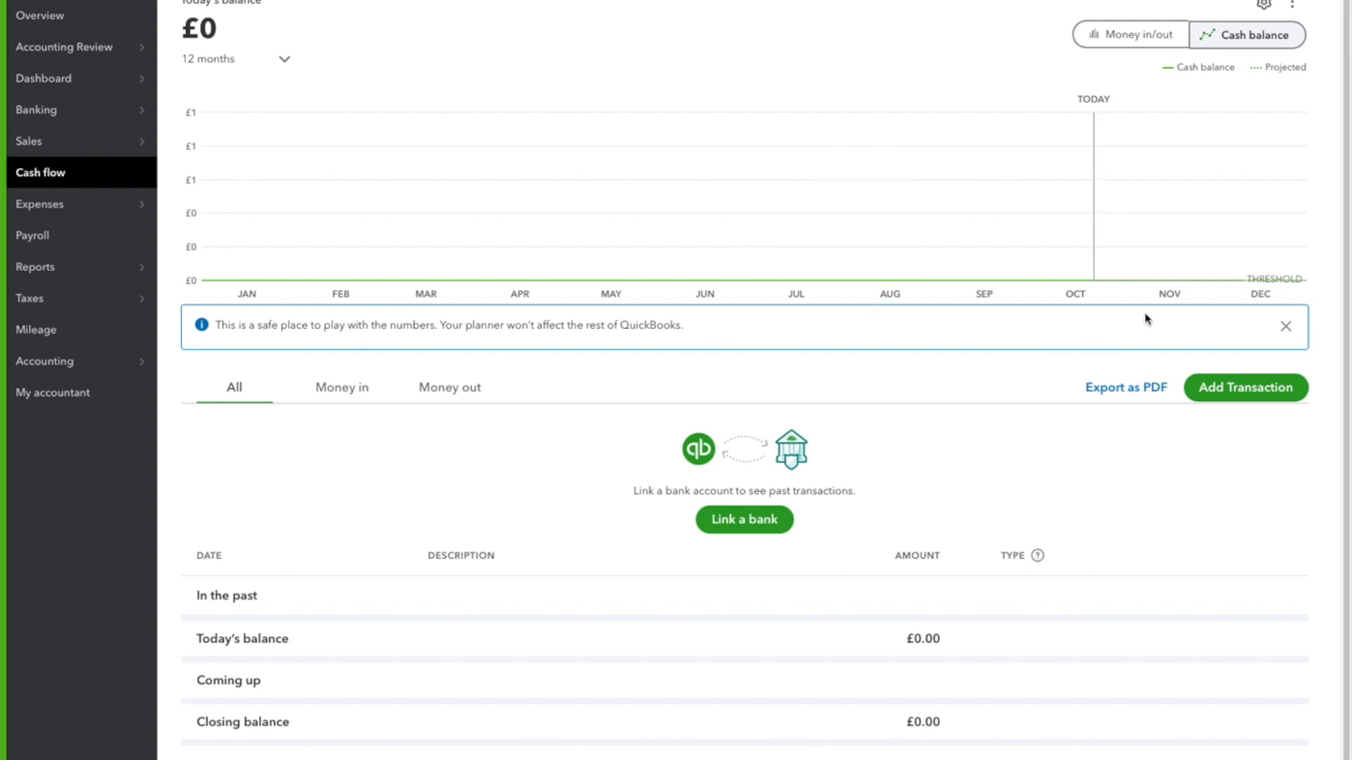
Dismiss the planner's information notice and filter the transaction list to Money in after checking Money out
left_click(1285, 328)
scroll(669, 352, "down", 2)
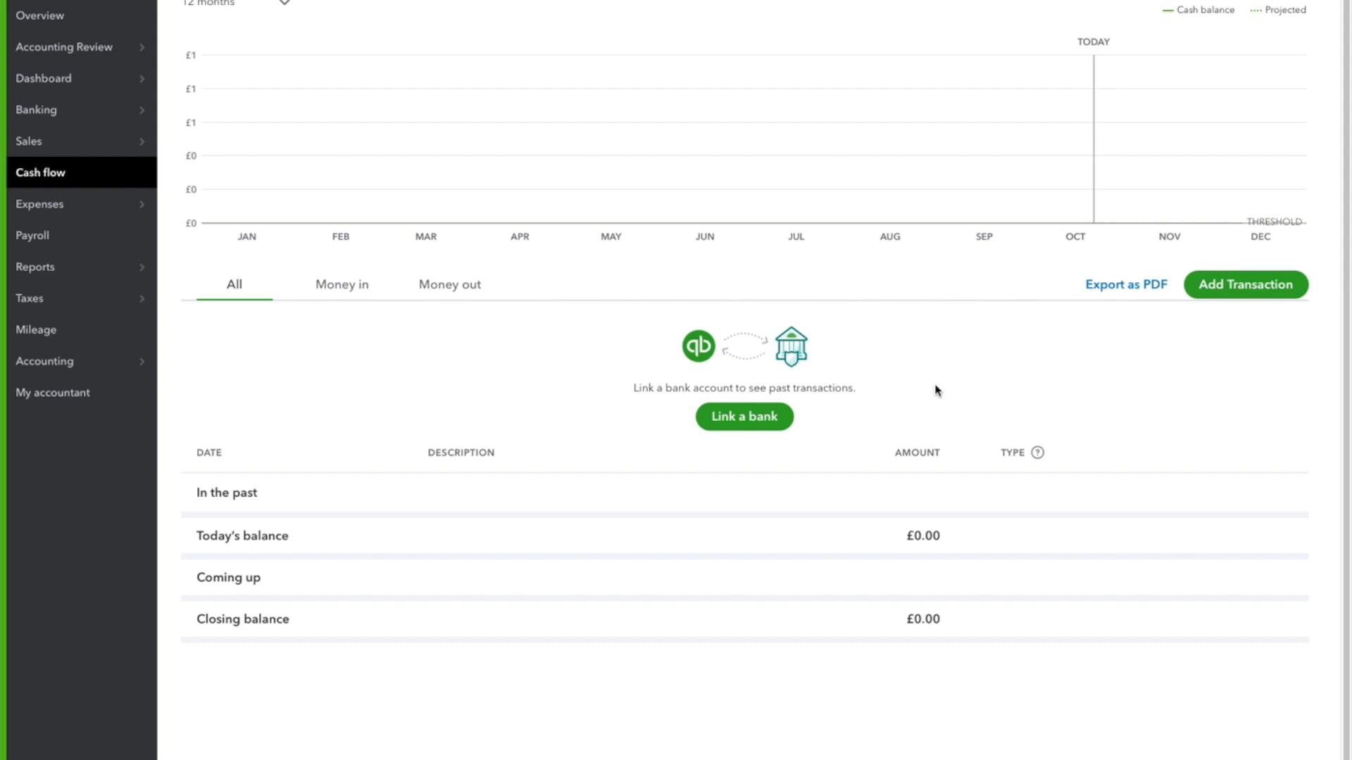
mouse_move(1158, 166)
mouse_move(871, 146)
left_click(343, 284)
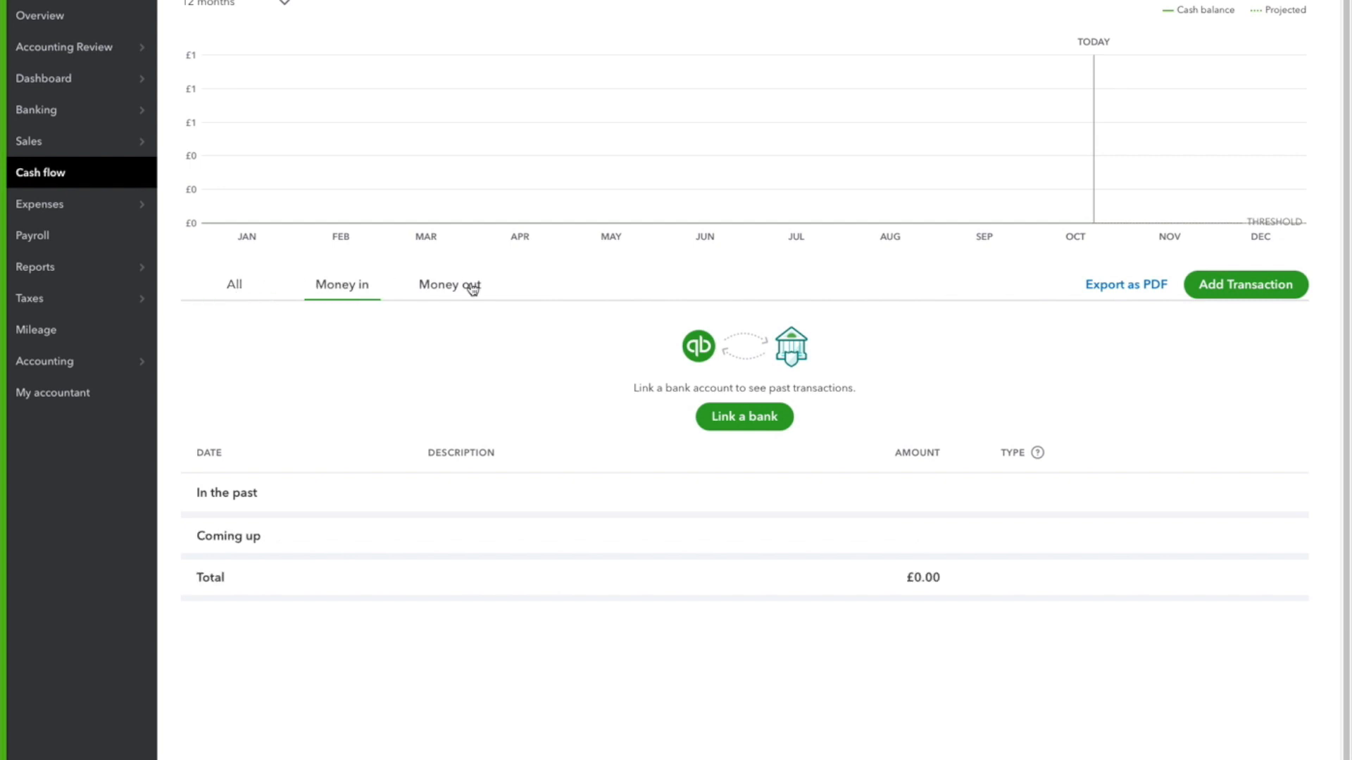
left_click(471, 288)
left_click(341, 288)
Start a planned Money in transaction dated 31/10/2021 with the description "sales" and an amount of £1,000.00
left_click(1246, 286)
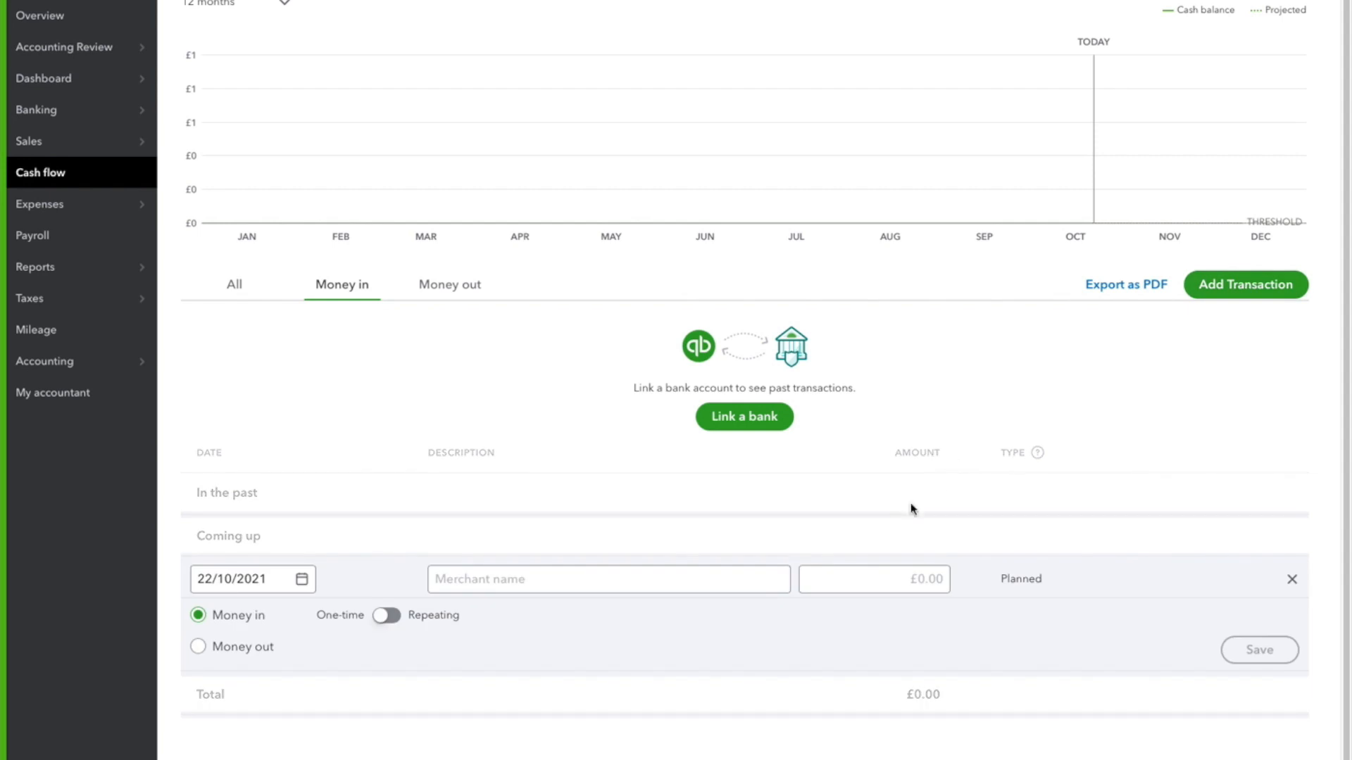
left_click(303, 580)
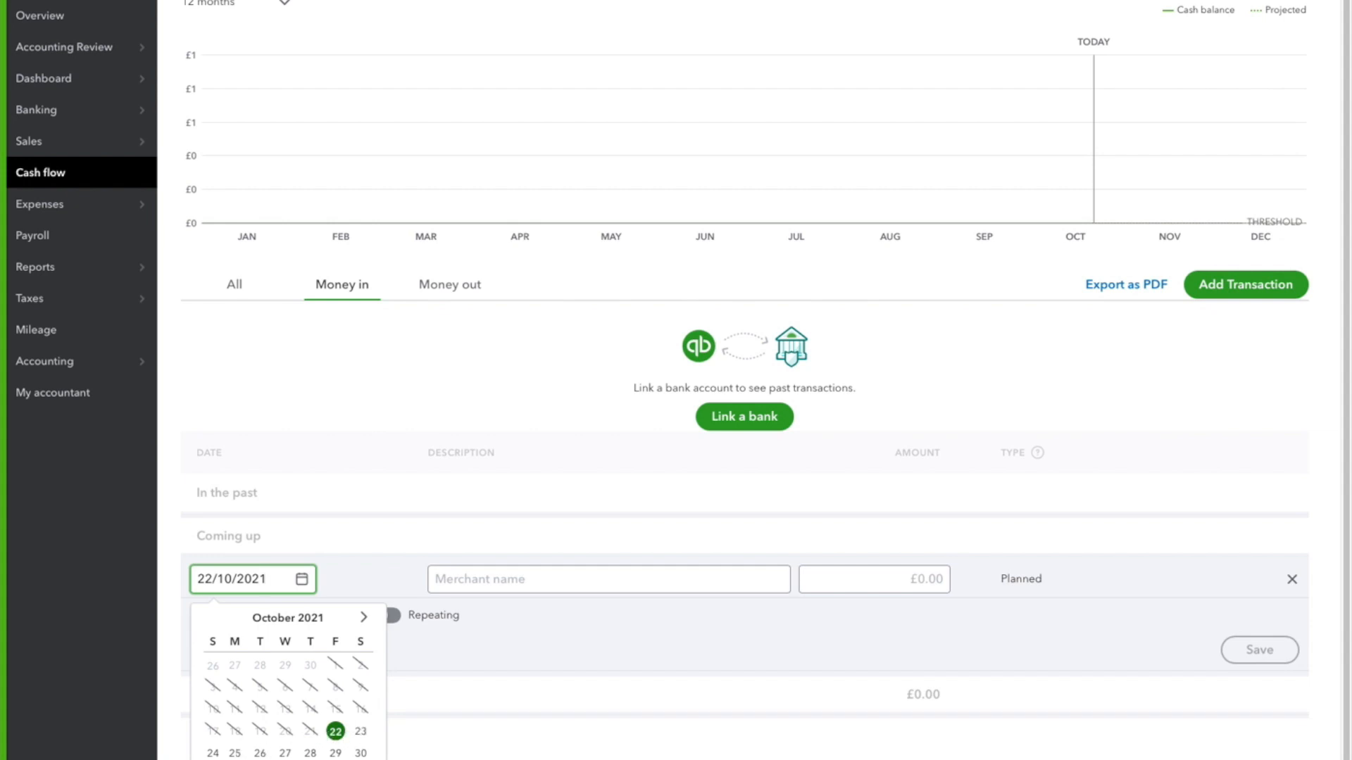
left_click(212, 759)
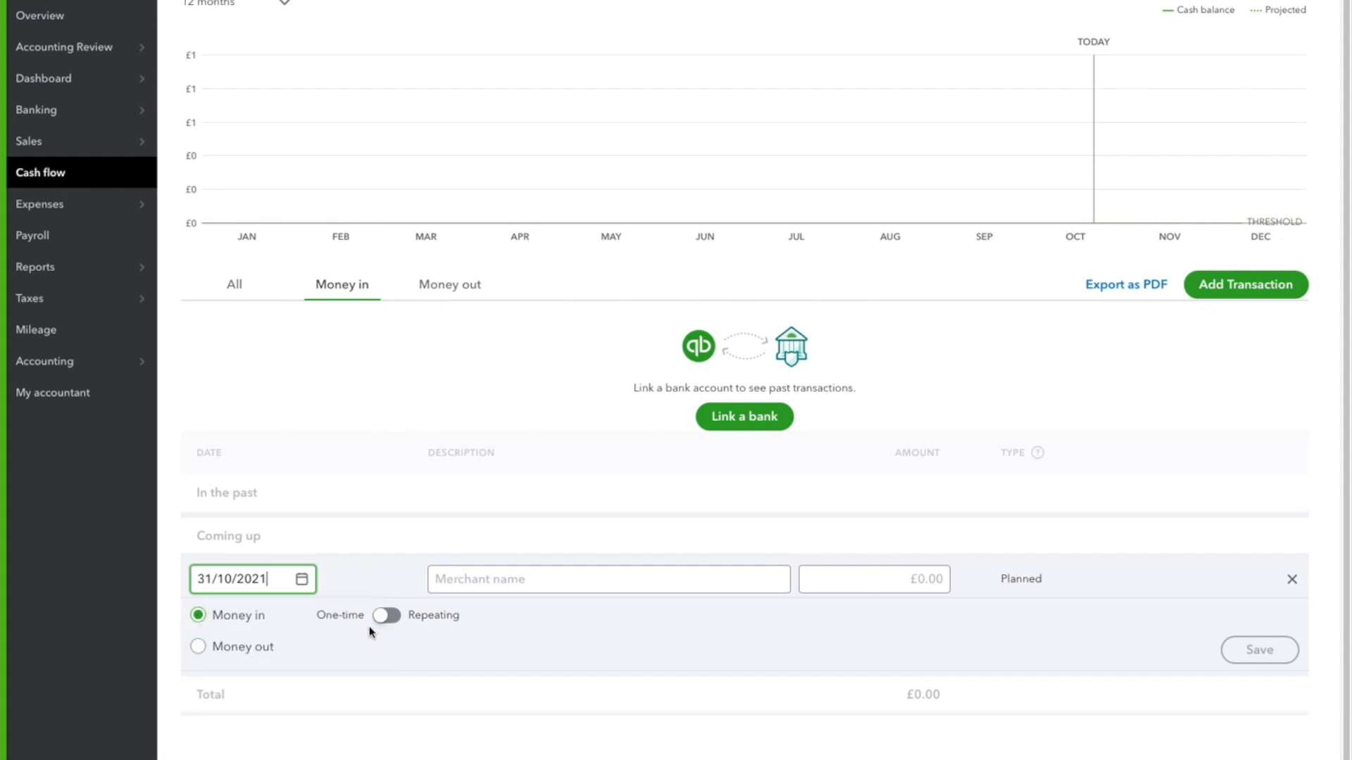
left_click(695, 572)
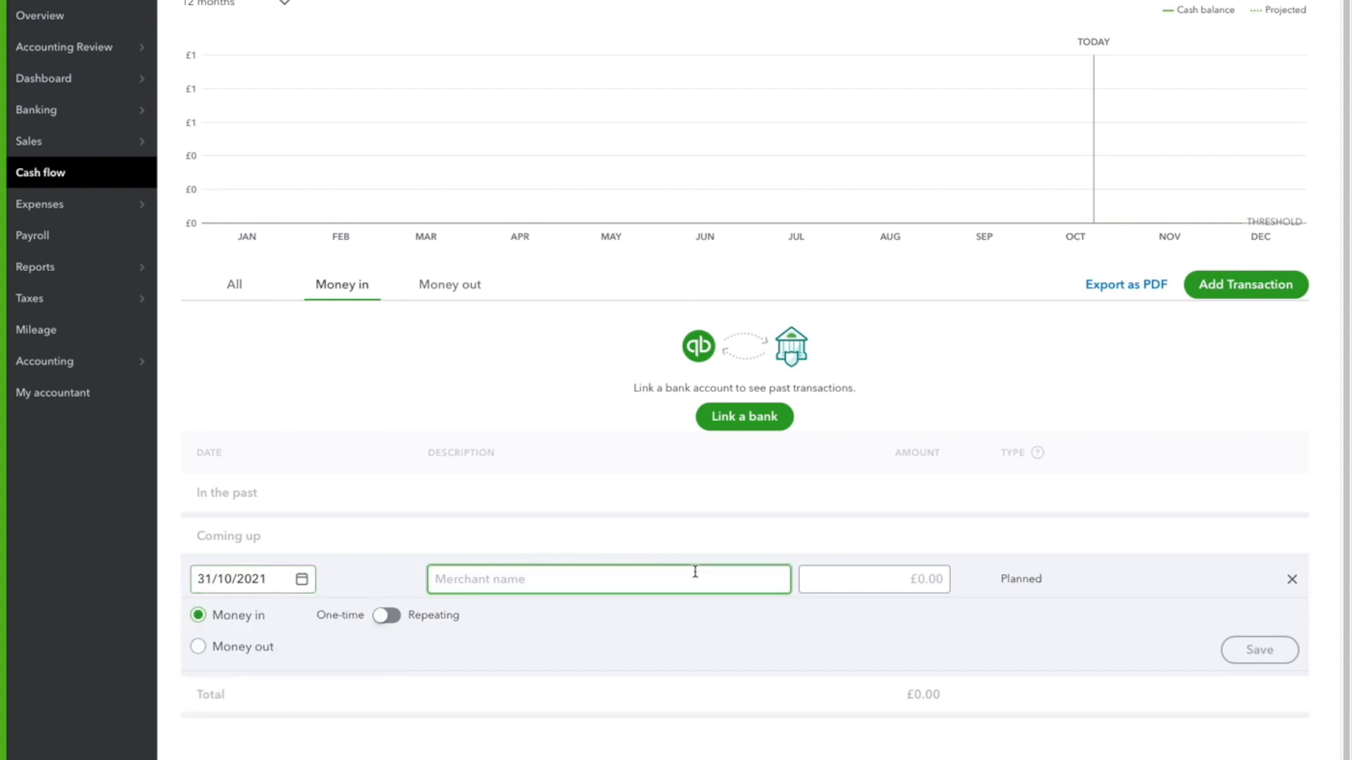
type("sales")
left_click(877, 582)
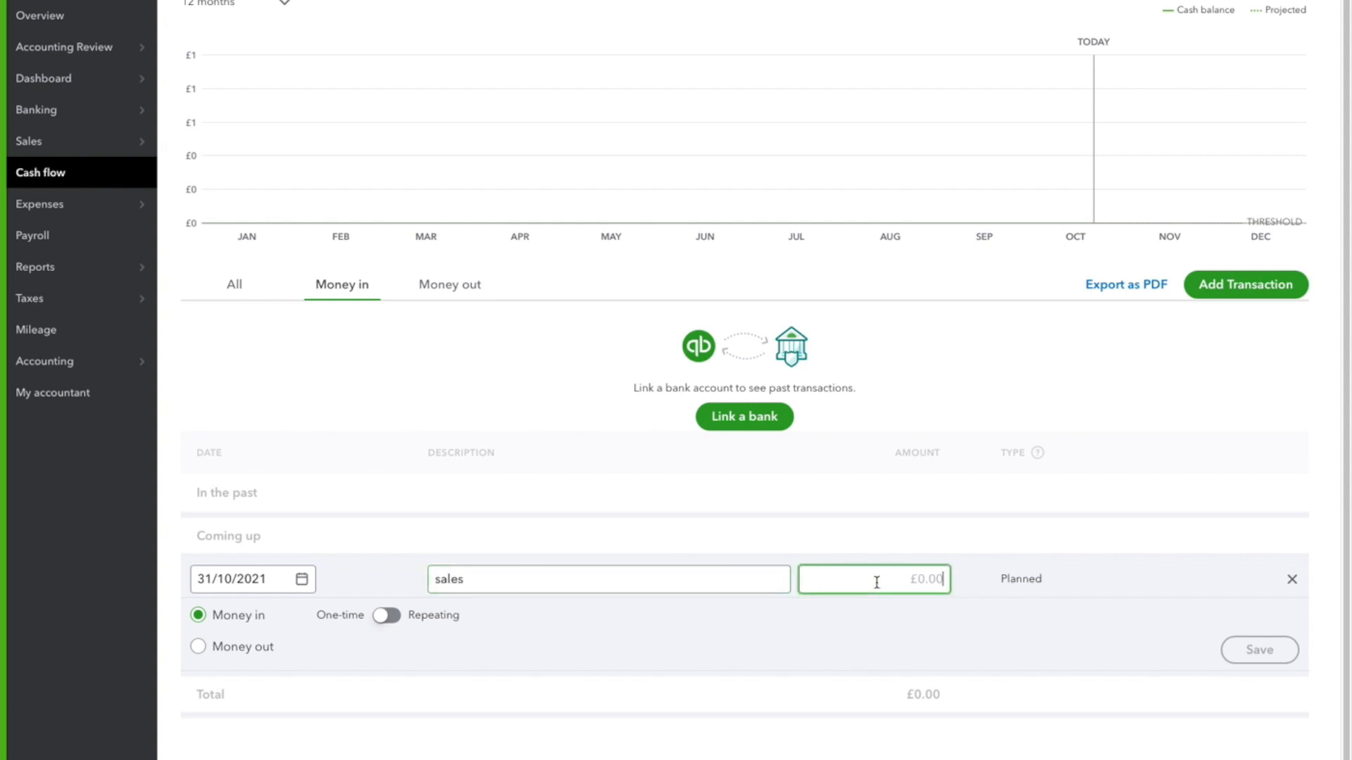
type("1000")
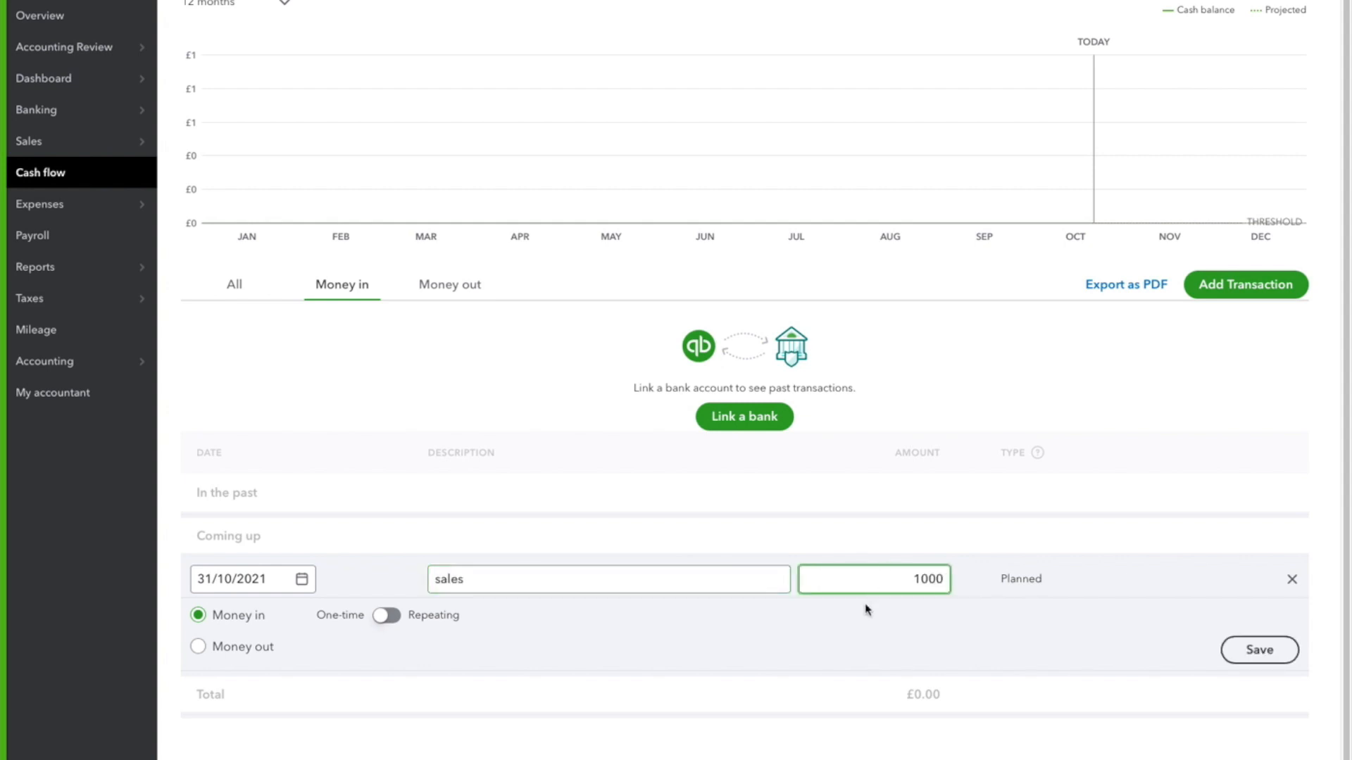
left_click(831, 624)
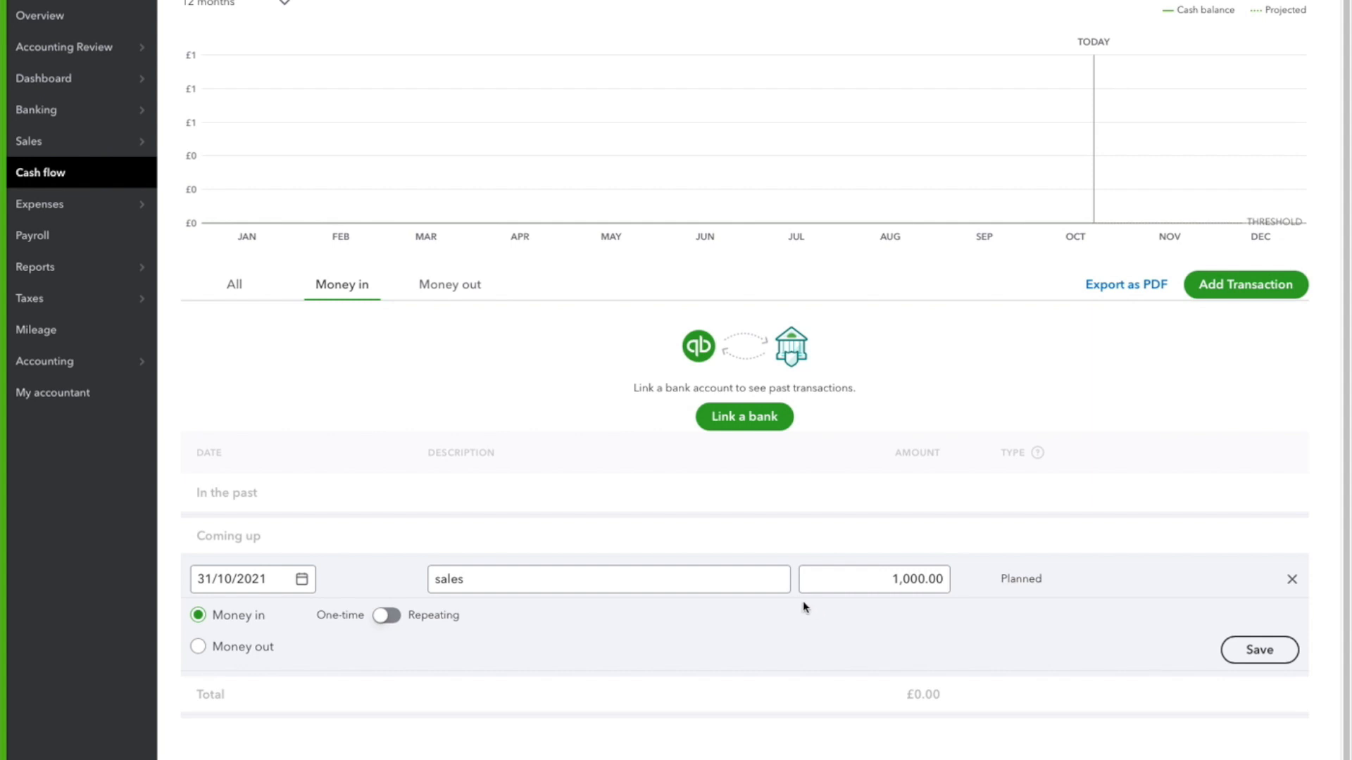
left_click(810, 584)
Make the sales transaction repeat weekly, every 1 week on Friday with no end date, and save it
left_click(389, 617)
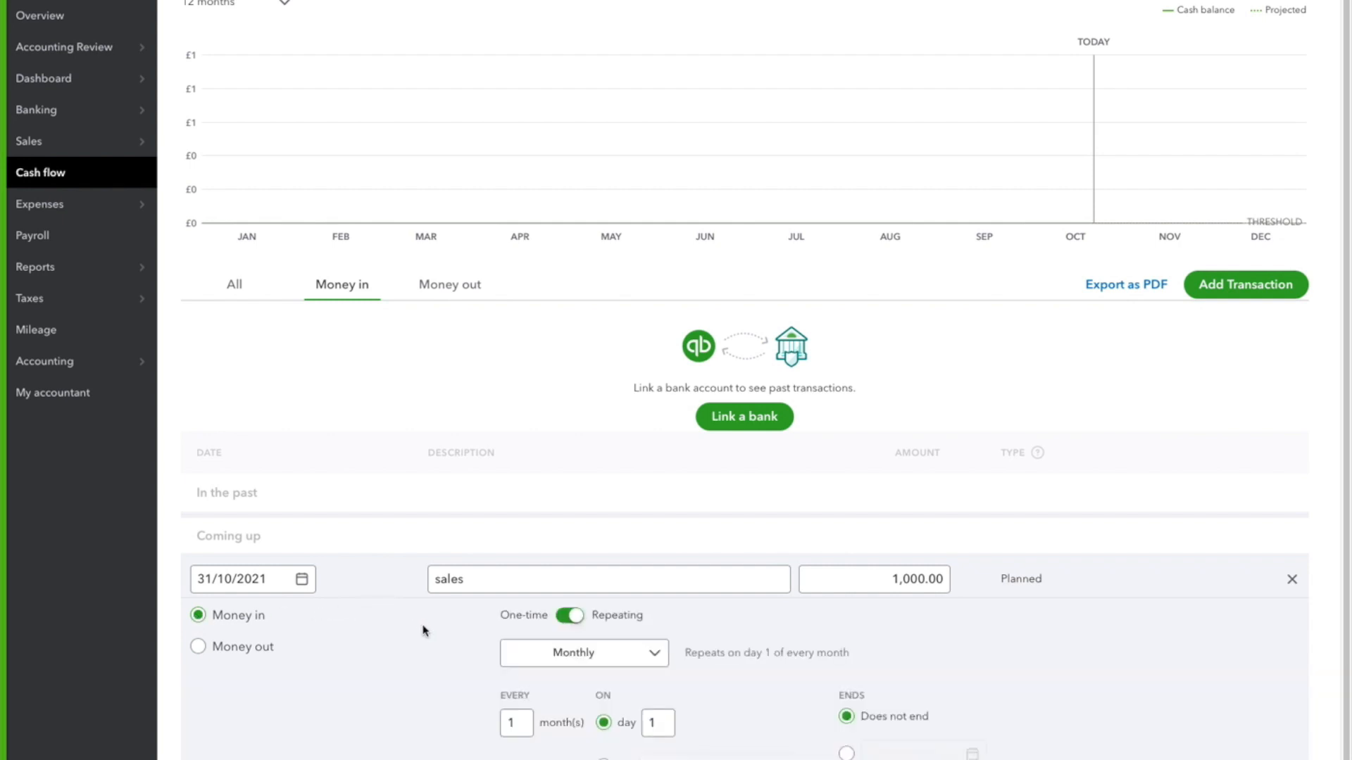
left_click(642, 652)
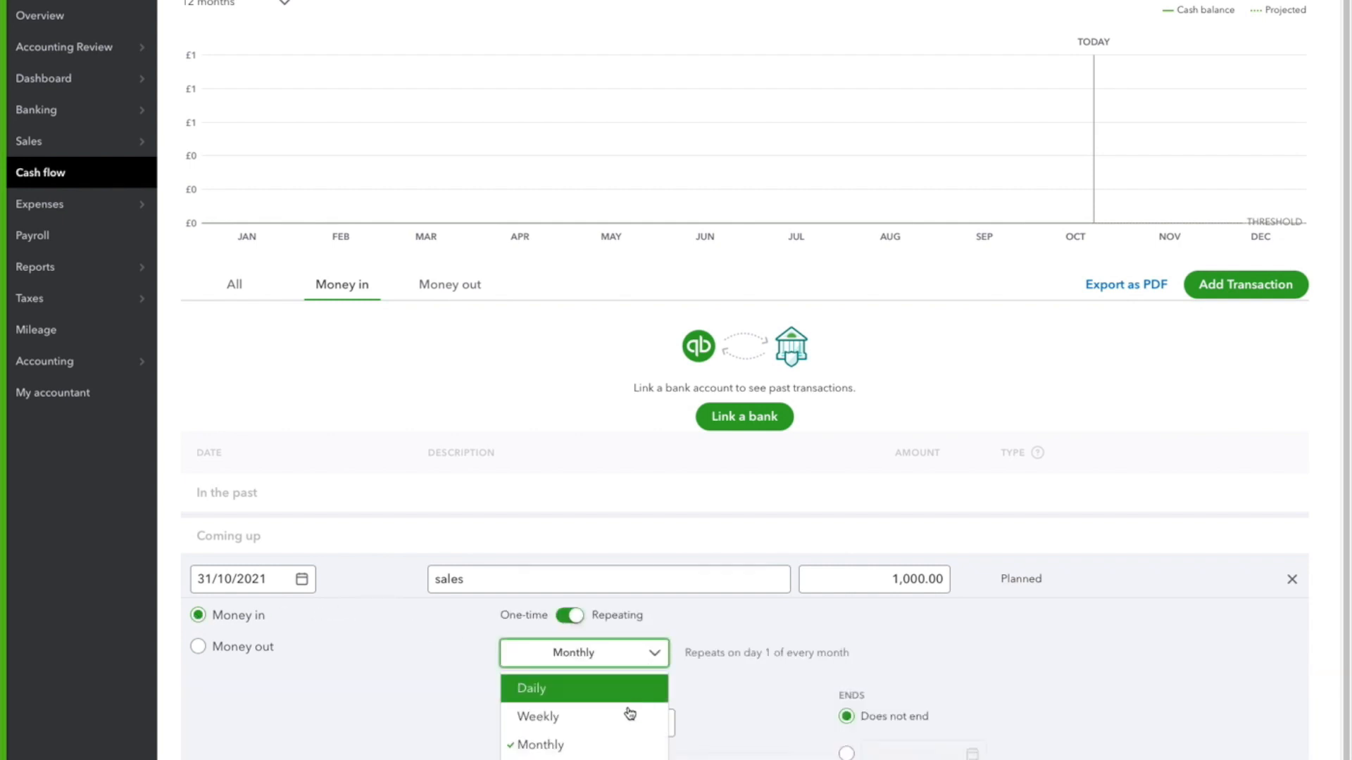
left_click(610, 716)
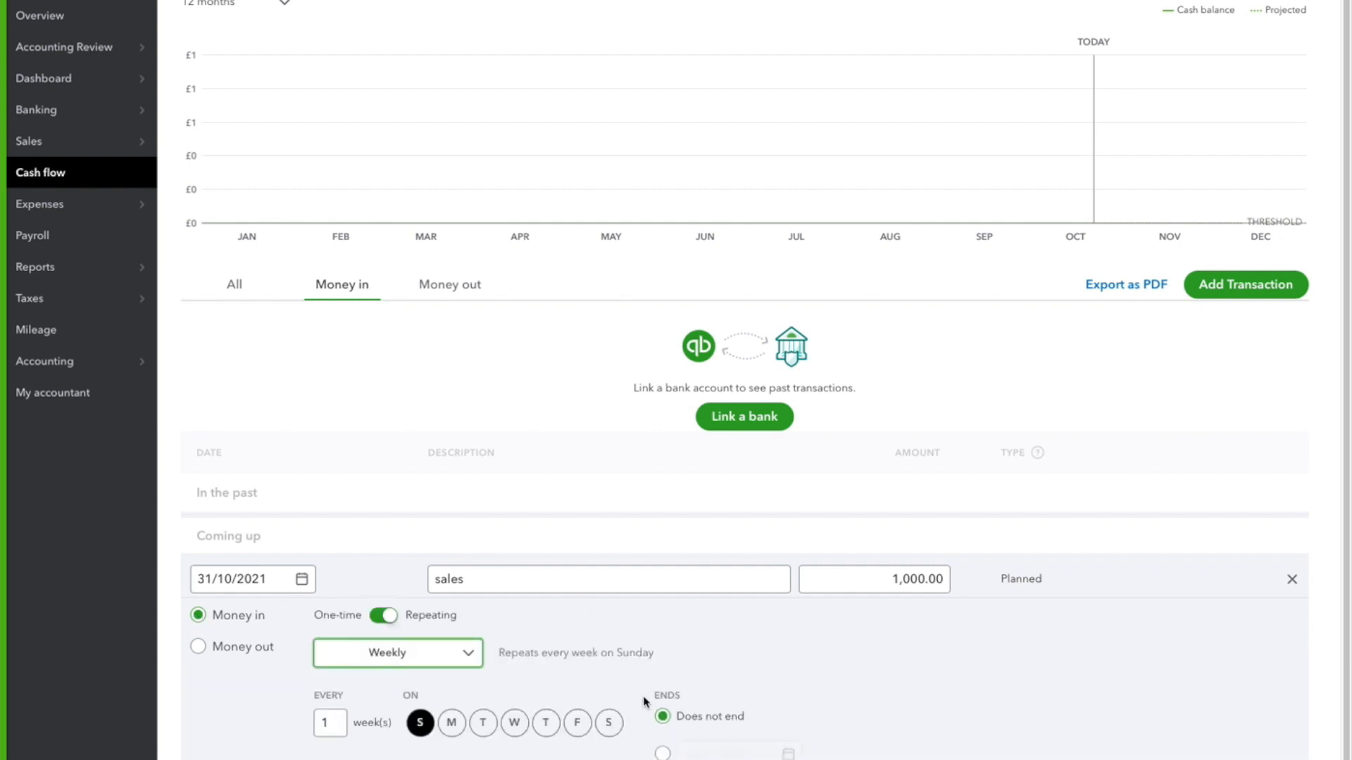
left_click(577, 722)
left_click(420, 723)
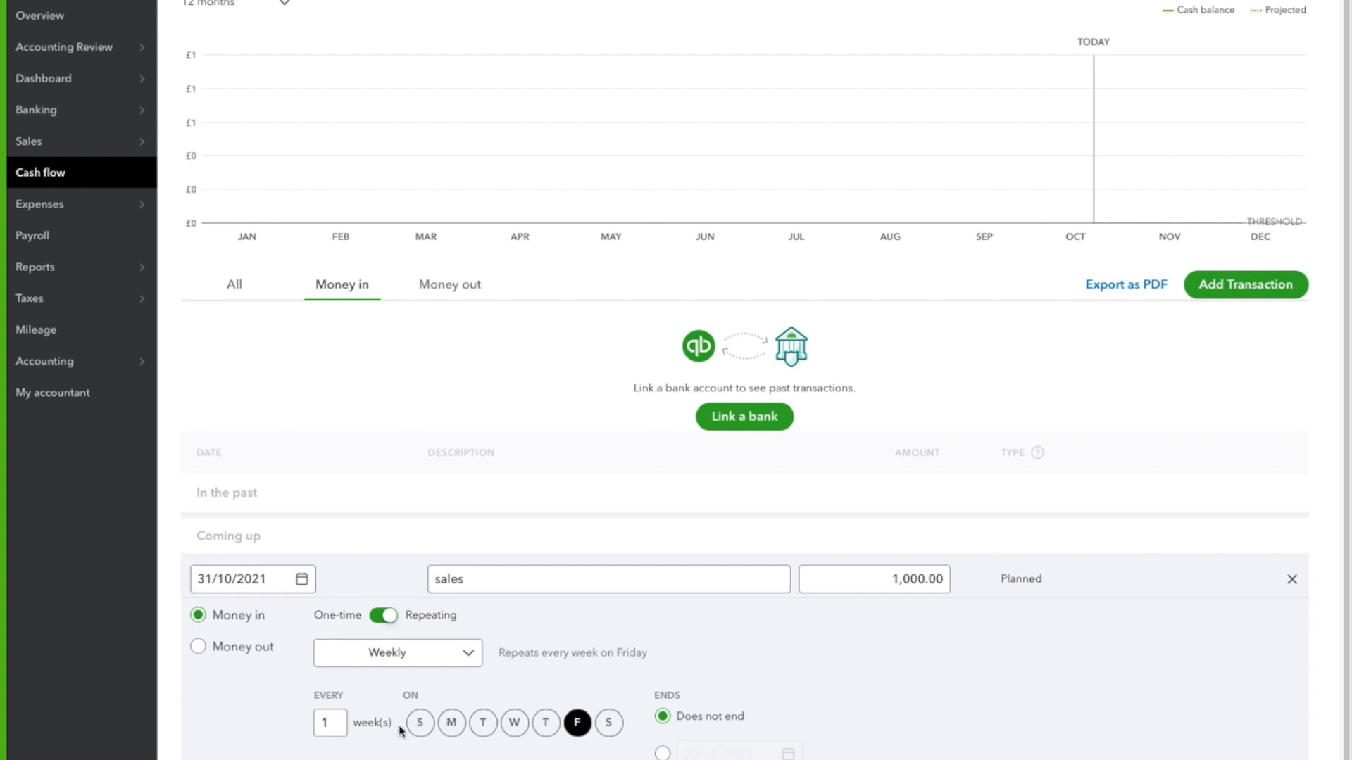
left_click(342, 720)
left_click(579, 725)
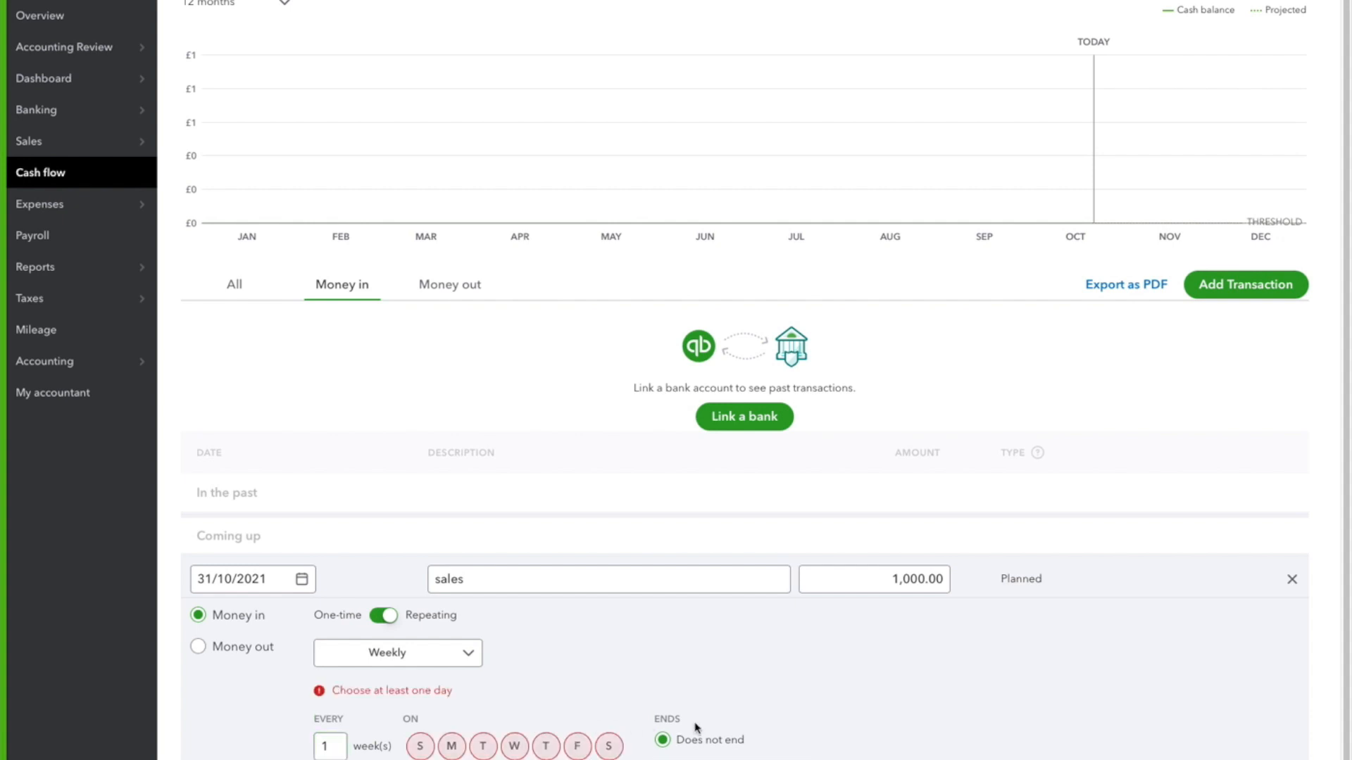
left_click(574, 748)
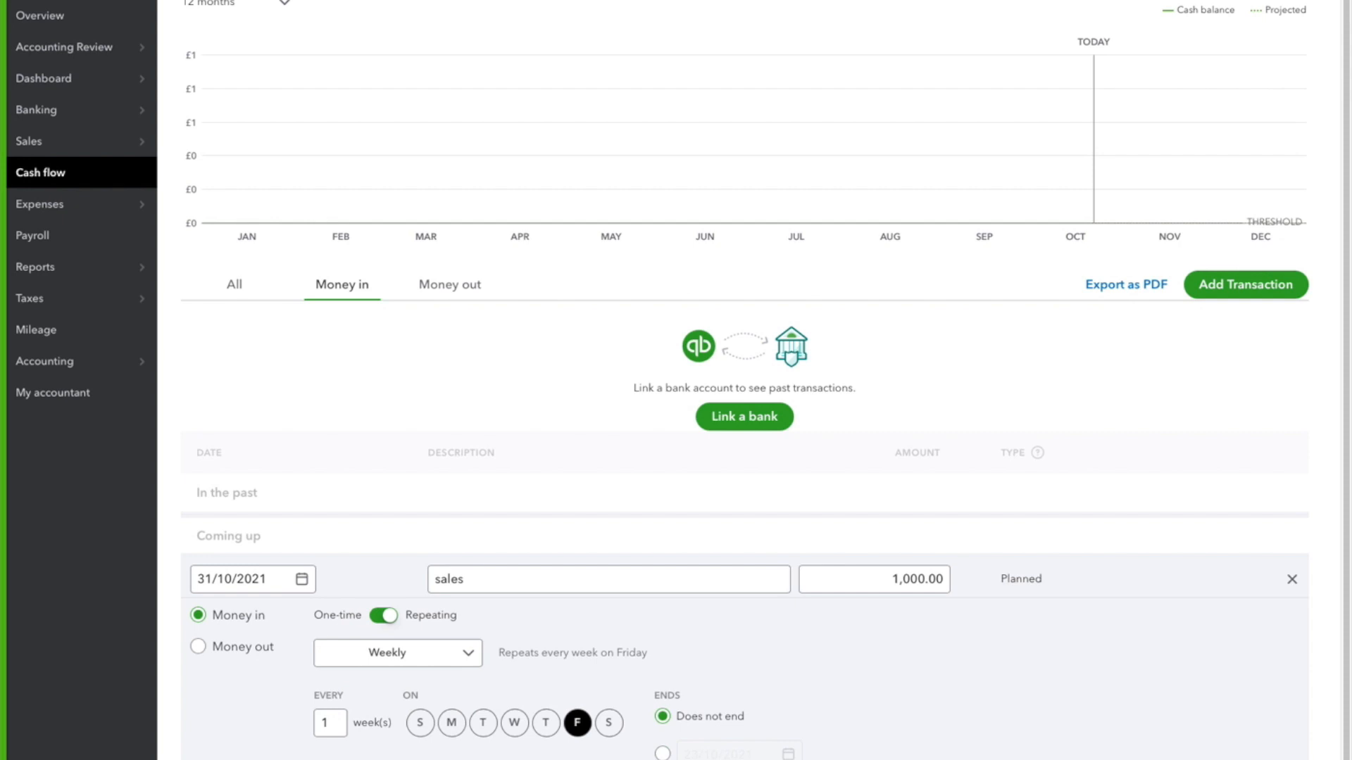
left_click(1260, 757)
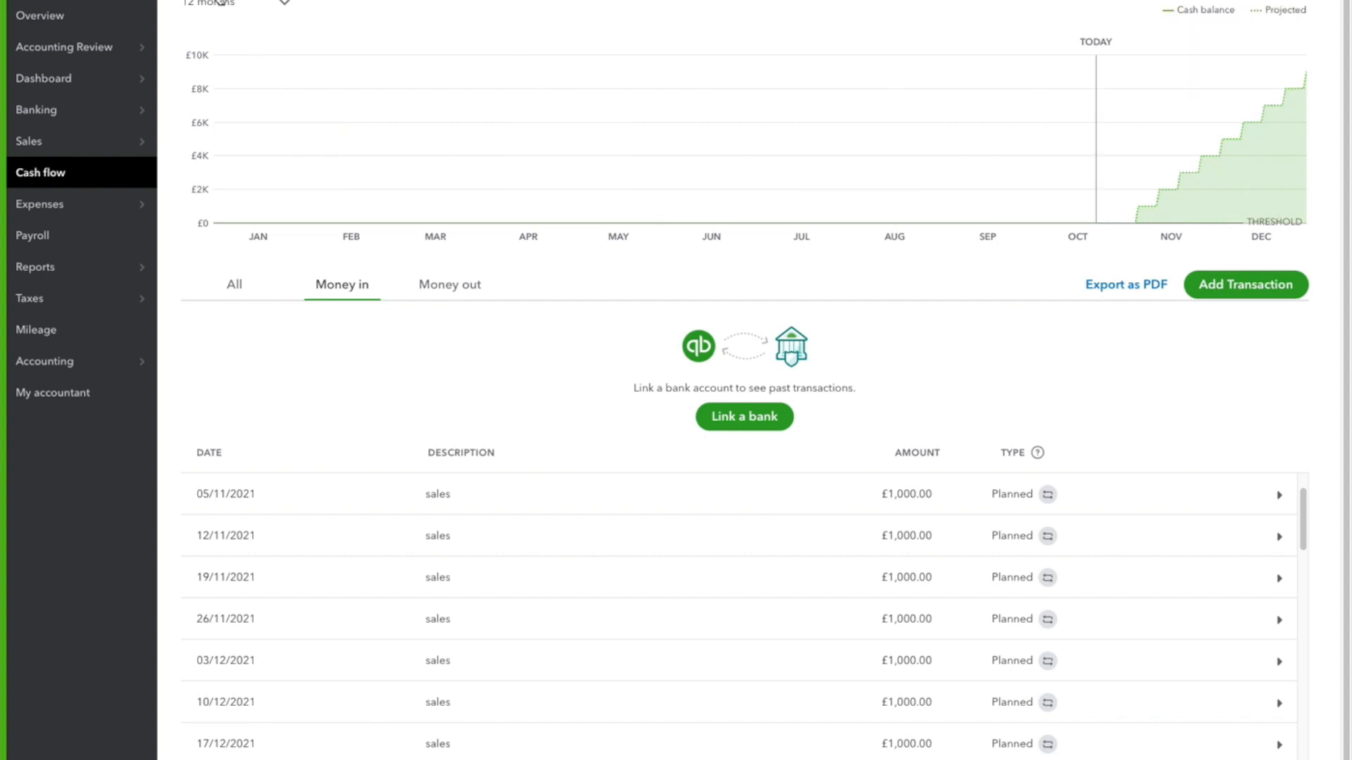
Set the cash flow chart's period to 24 months [BETA]
left_click(285, 4)
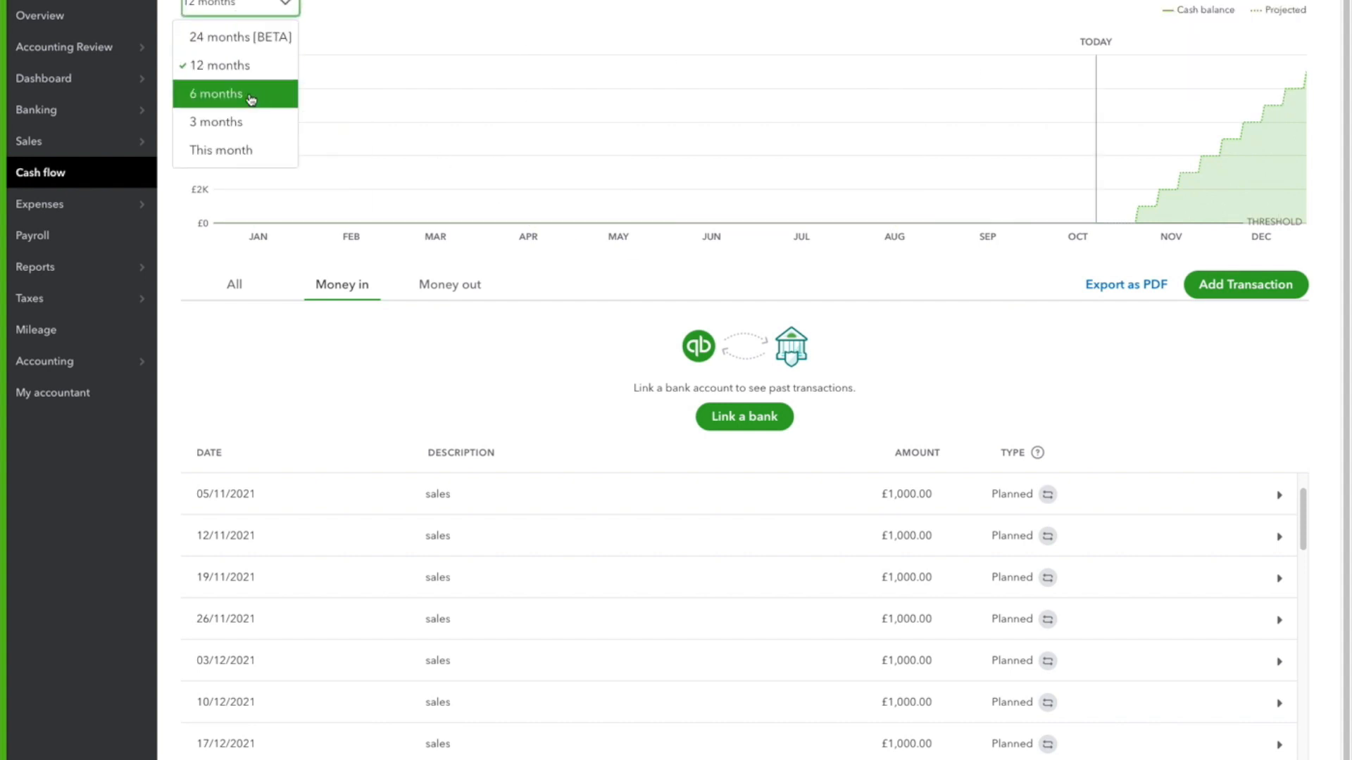
left_click(240, 37)
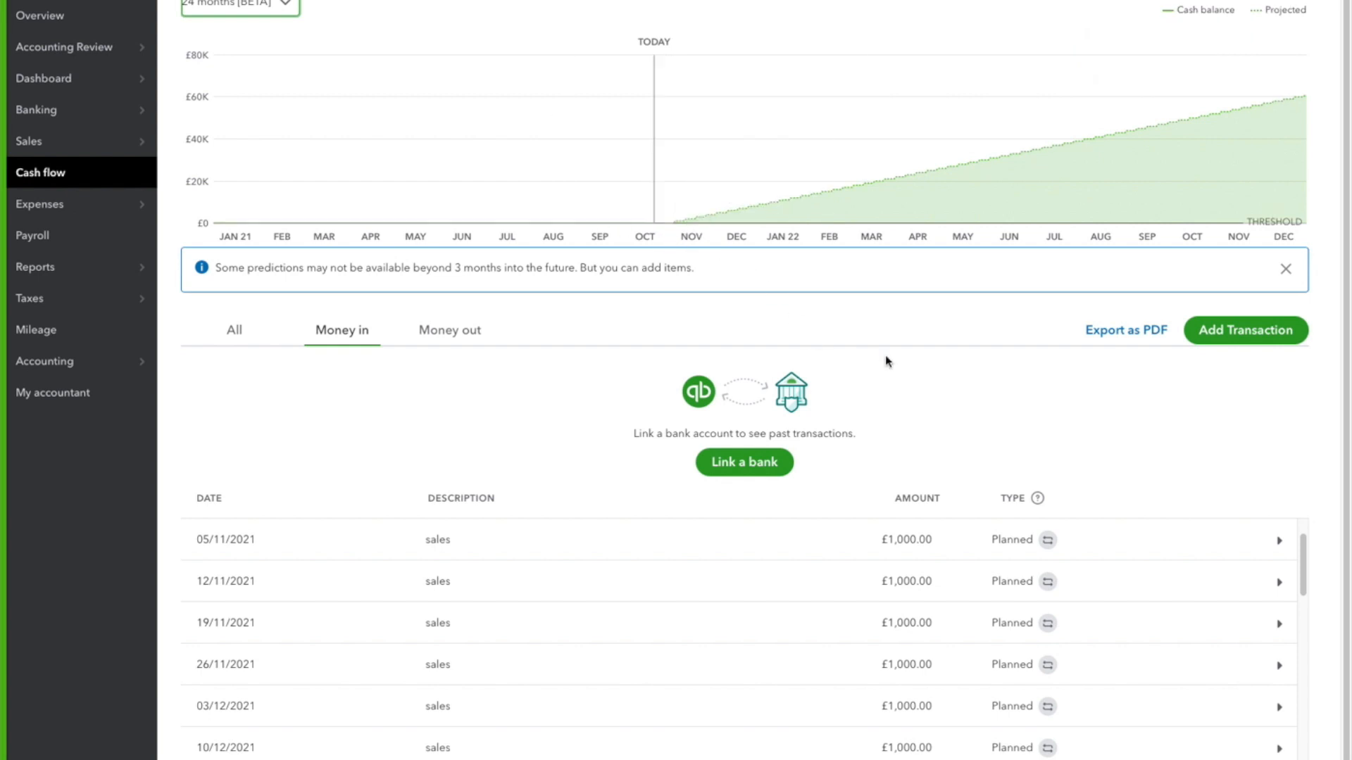
Examine the 24-month projected cash balance chart and the planned weekly sales entries listed under Coming up
scroll(663, 347, "down", 1)
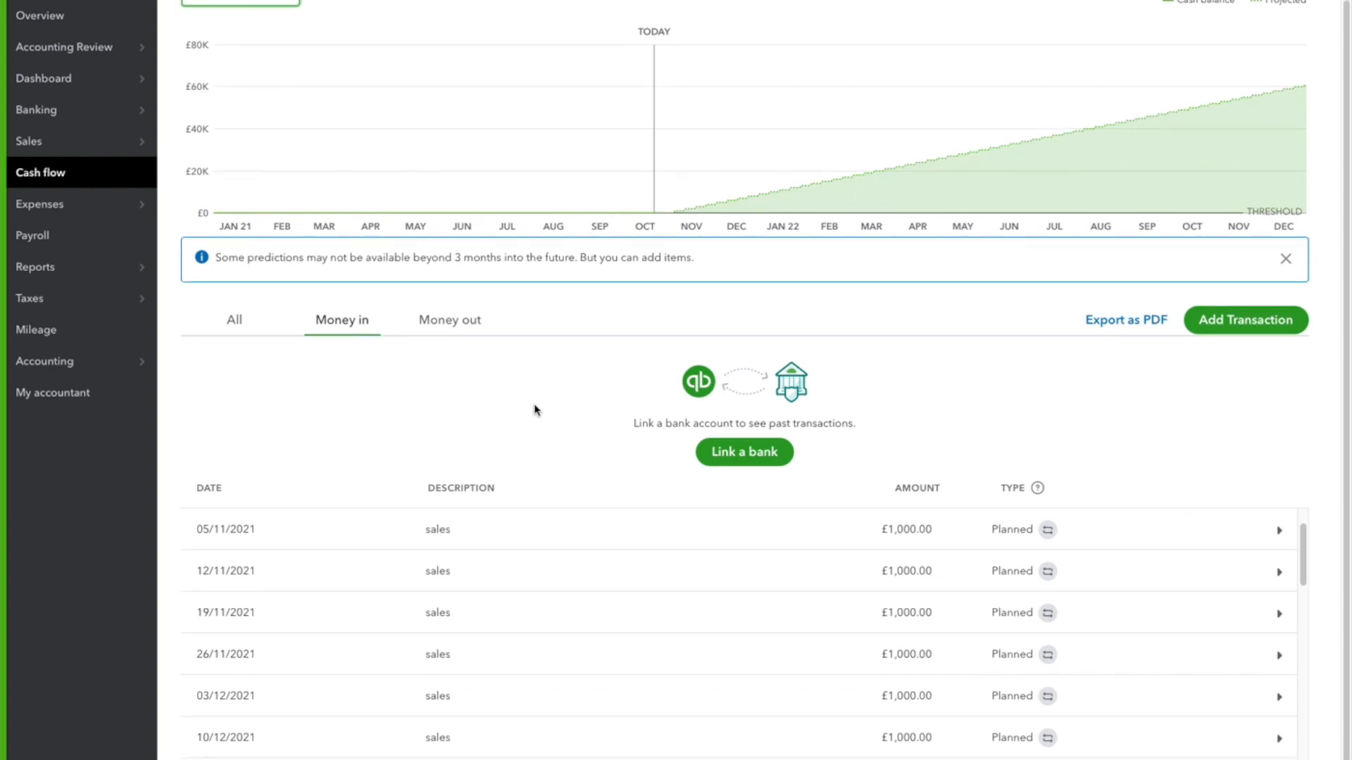
scroll(633, 317, "up", 1)
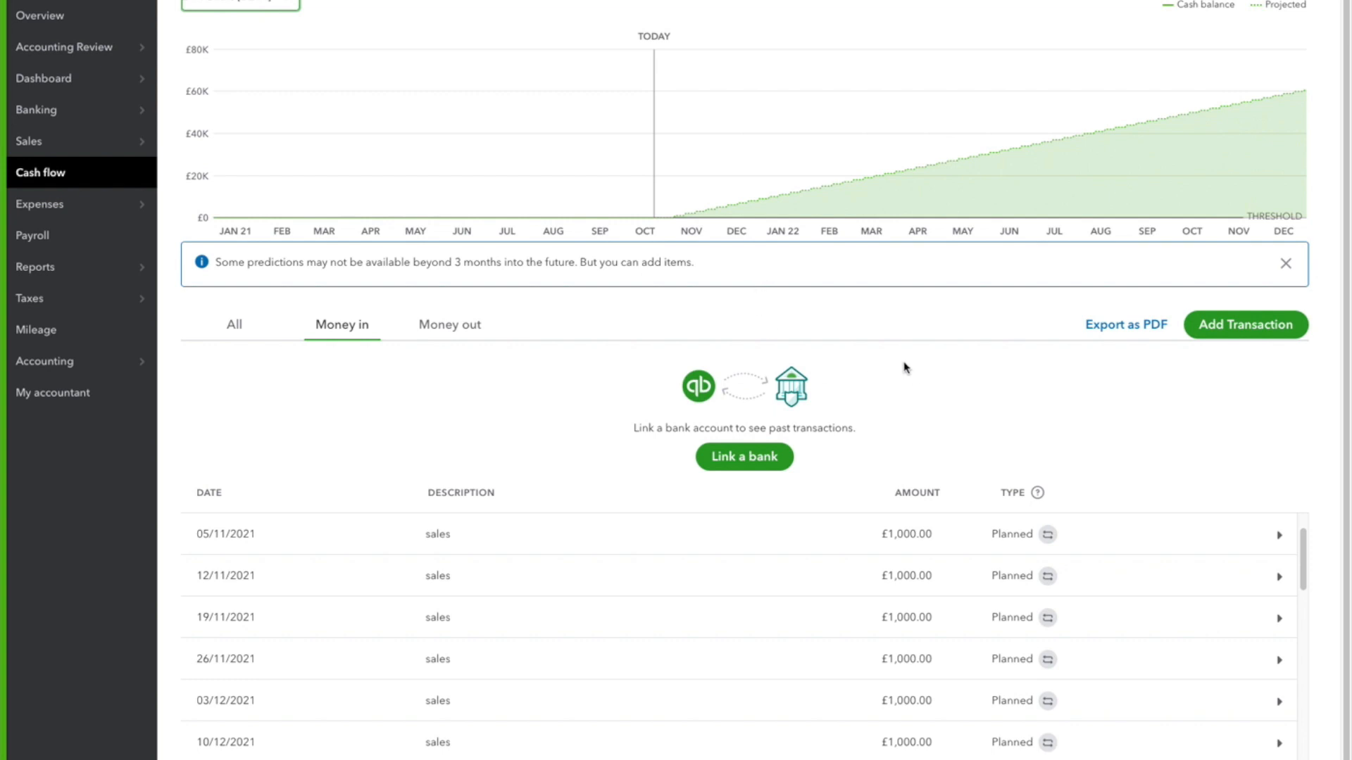
scroll(898, 366, "down", 1)
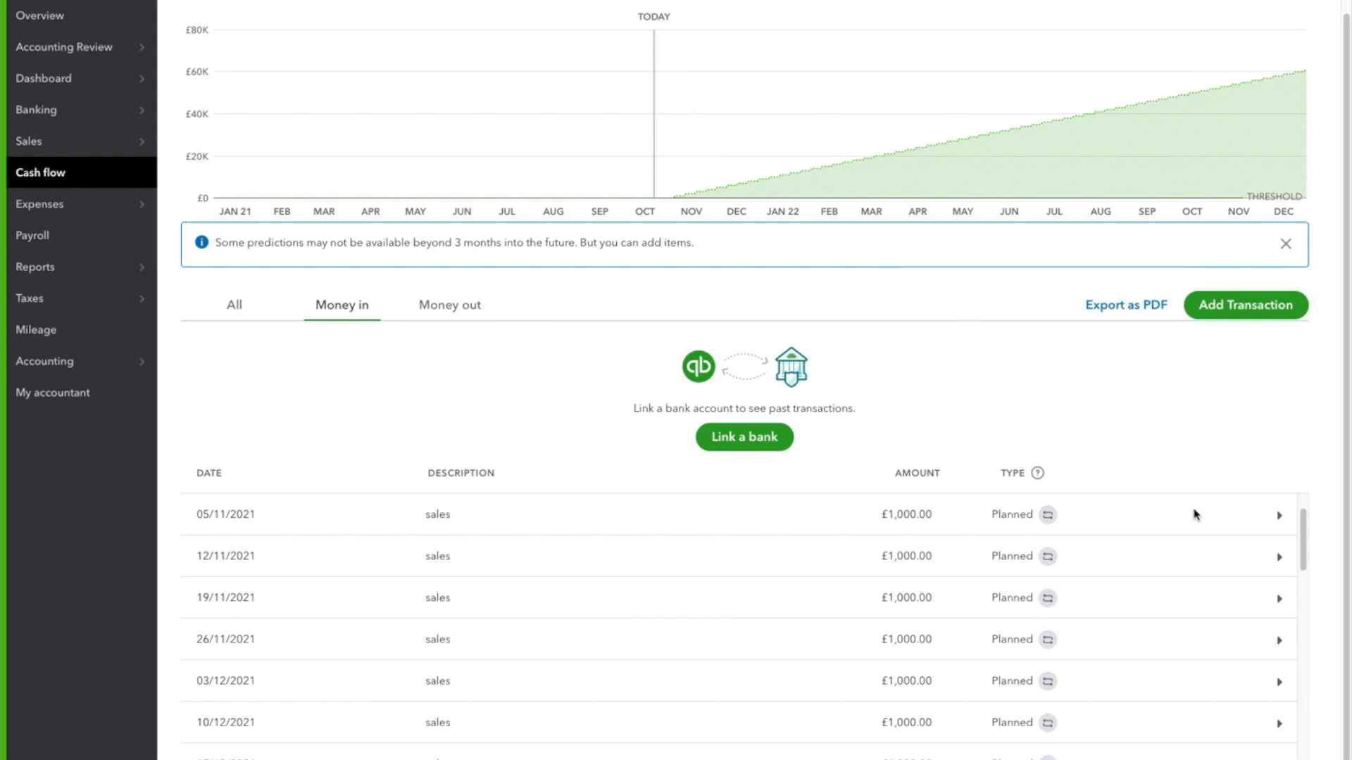
scroll(1080, 456, "down", 1)
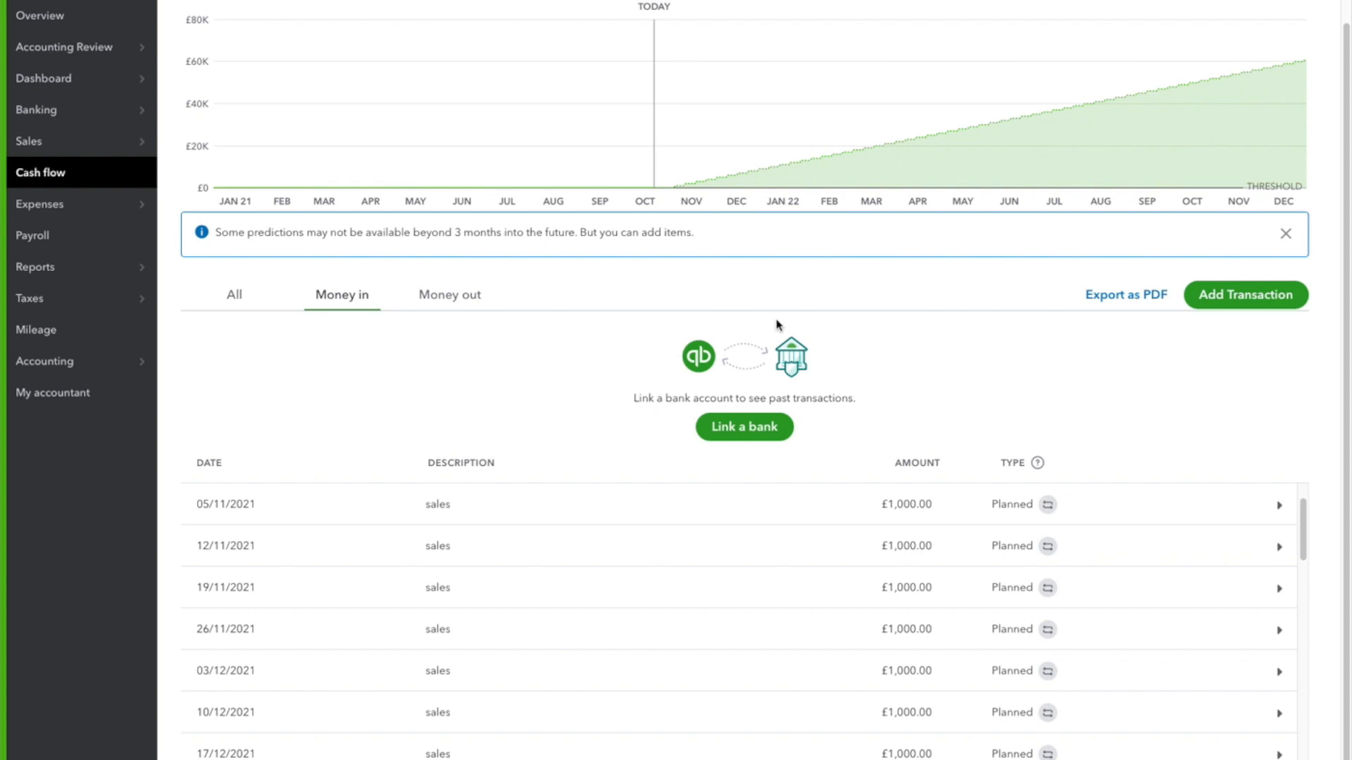
scroll(777, 325, "down", 1)
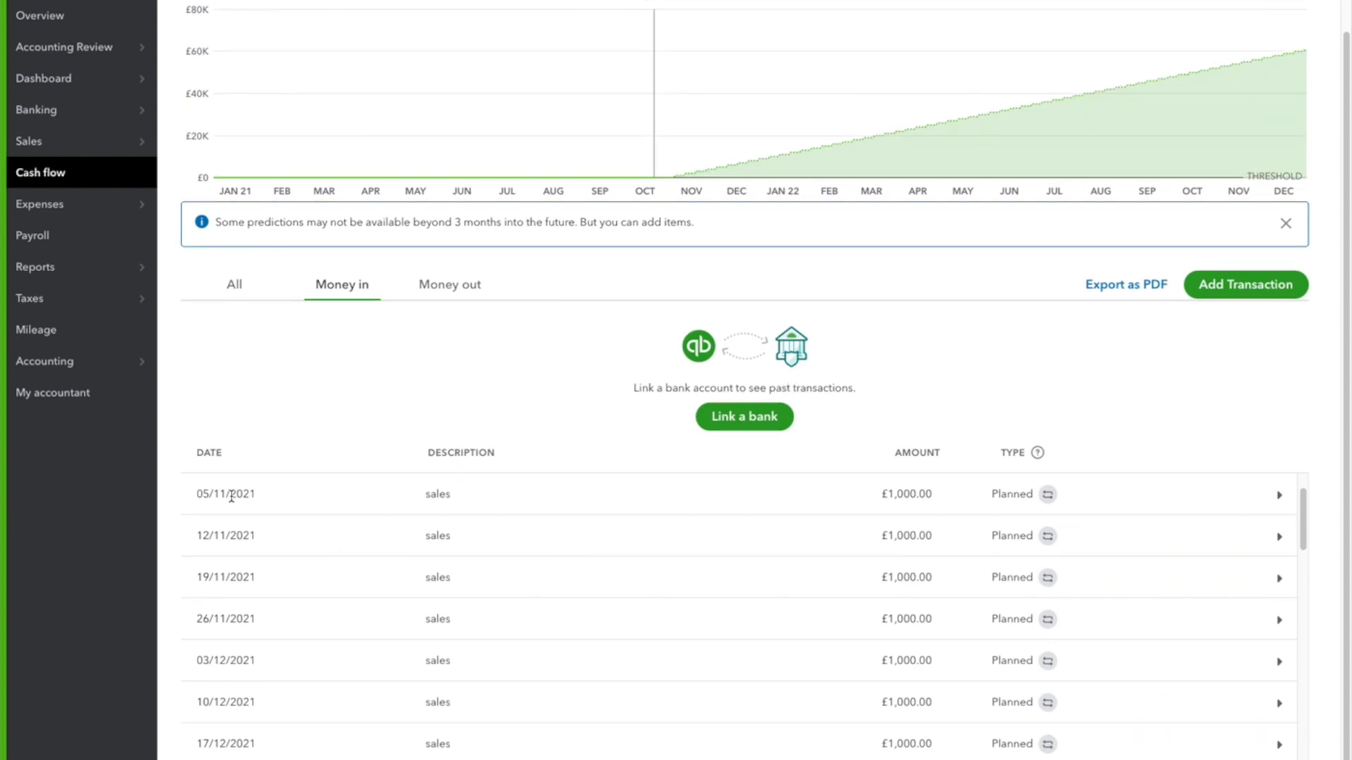
scroll(228, 497, "up", 1)
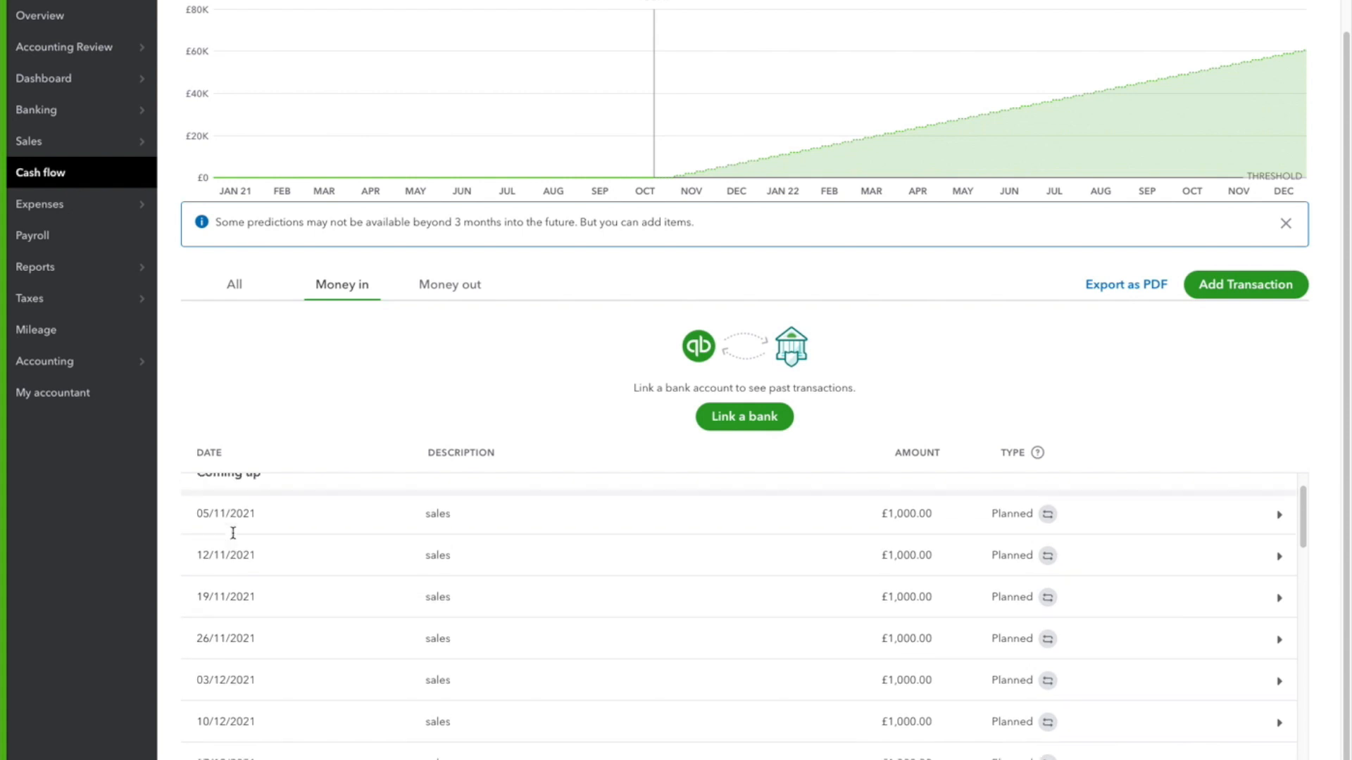
scroll(234, 529, "down", 4)
scroll(271, 725, "up", 5)
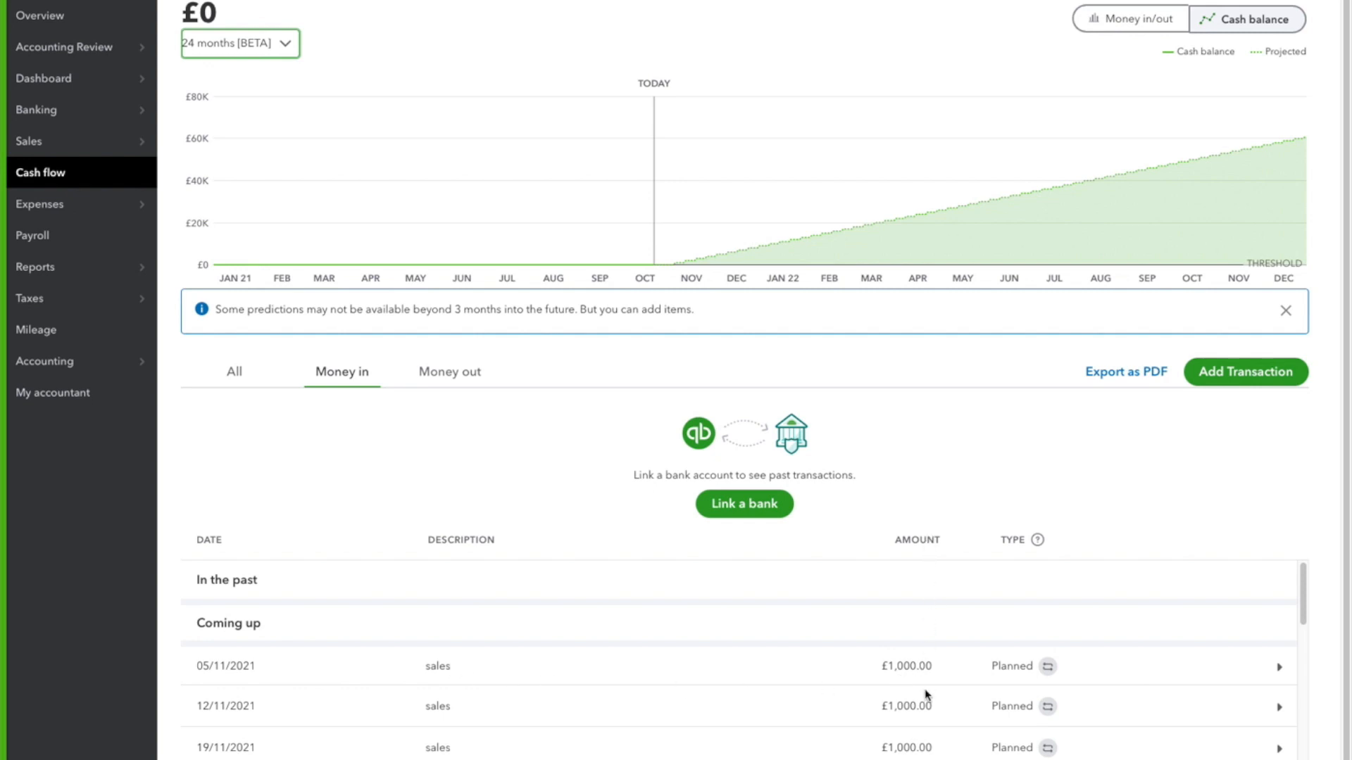
scroll(338, 651, "up", 1)
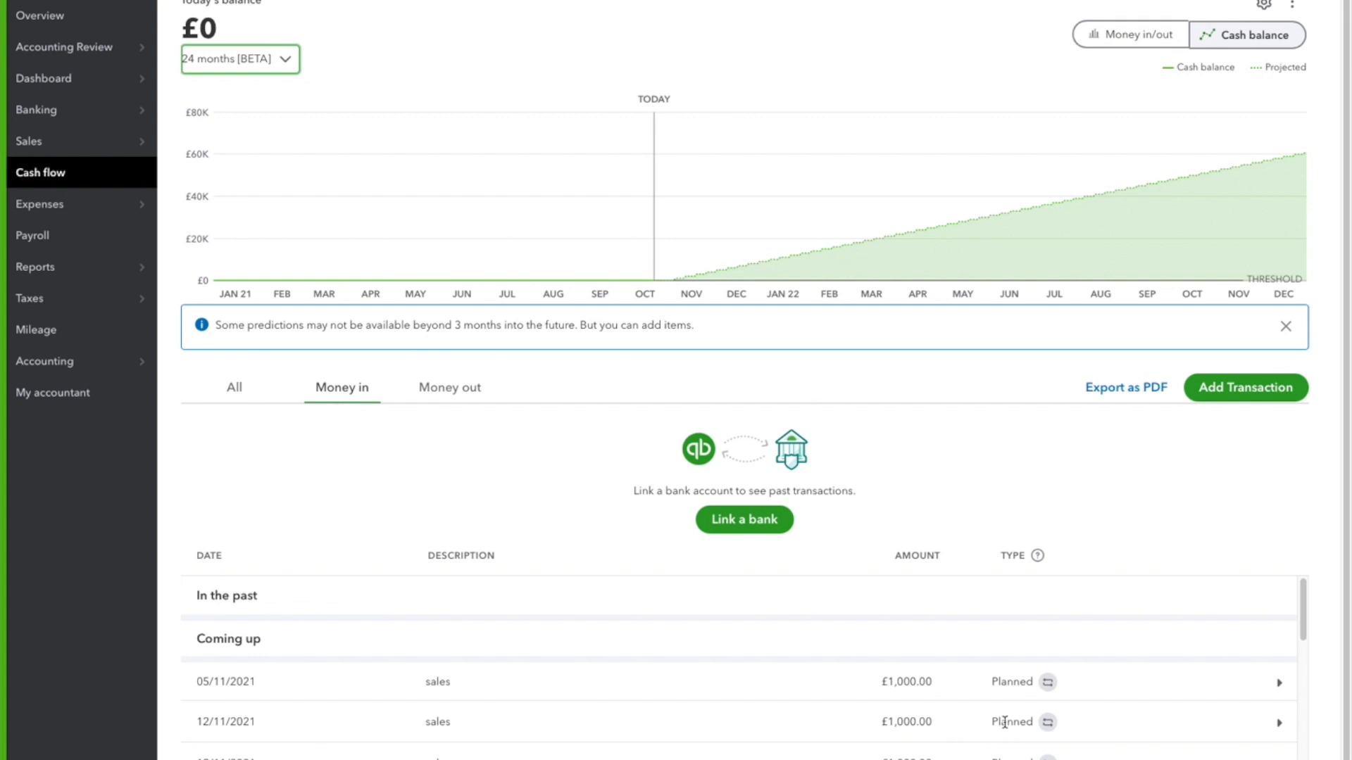
scroll(887, 679, "down", 1)
scroll(887, 681, "down", 1)
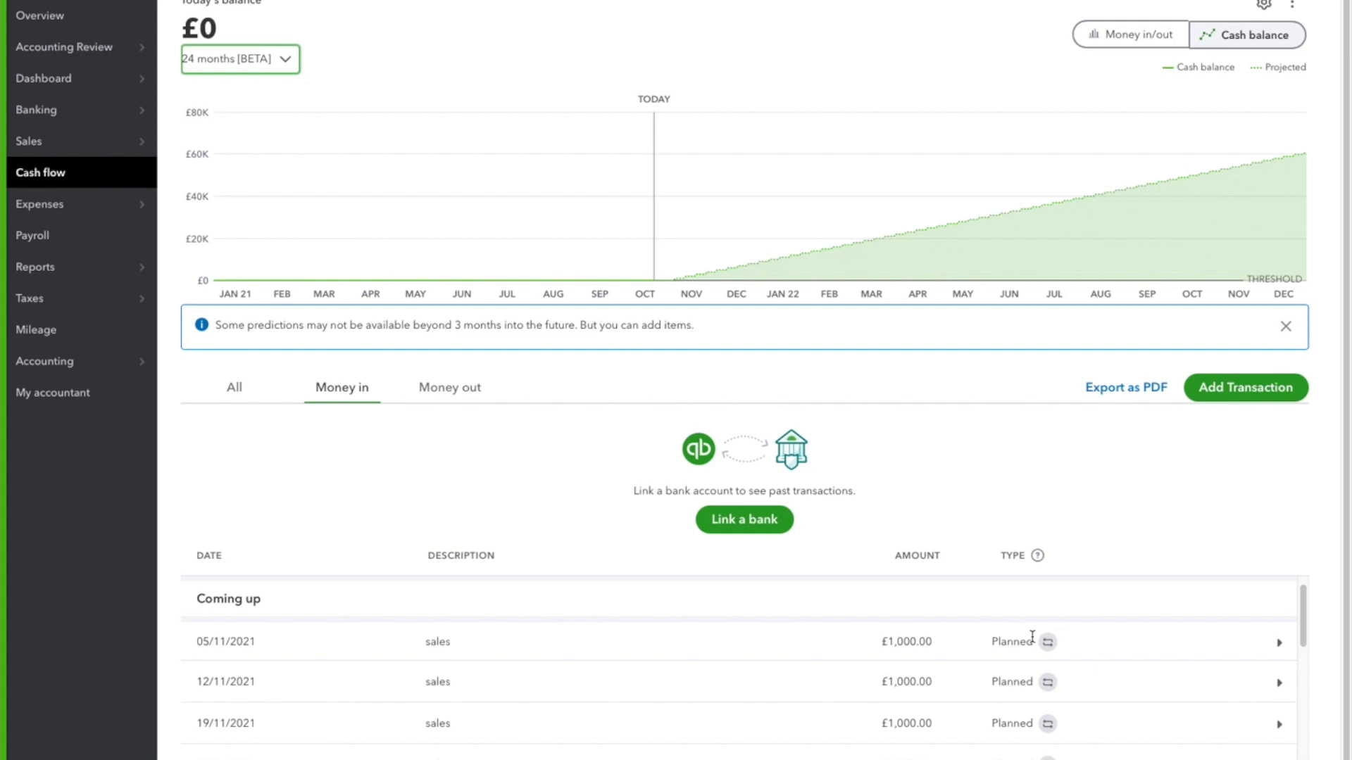
mouse_move(1062, 109)
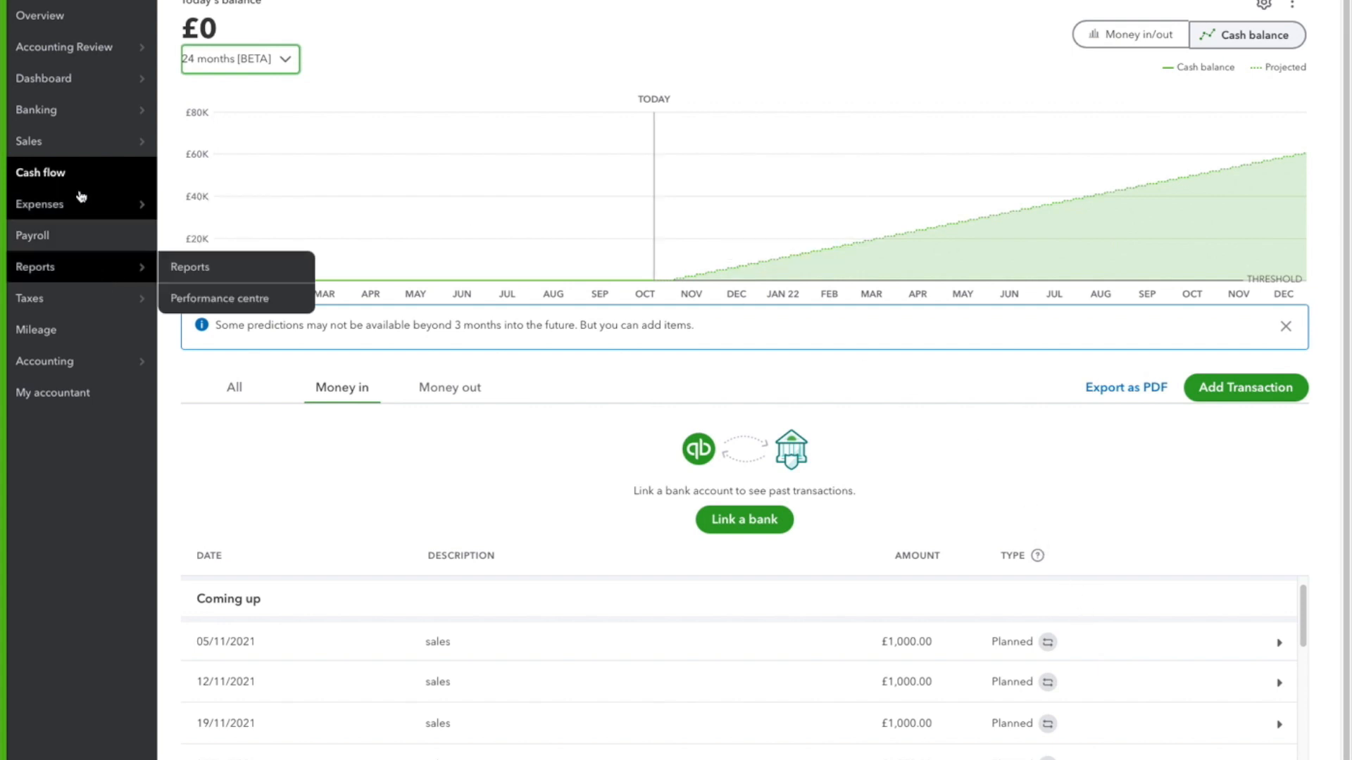
mouse_move(36, 74)
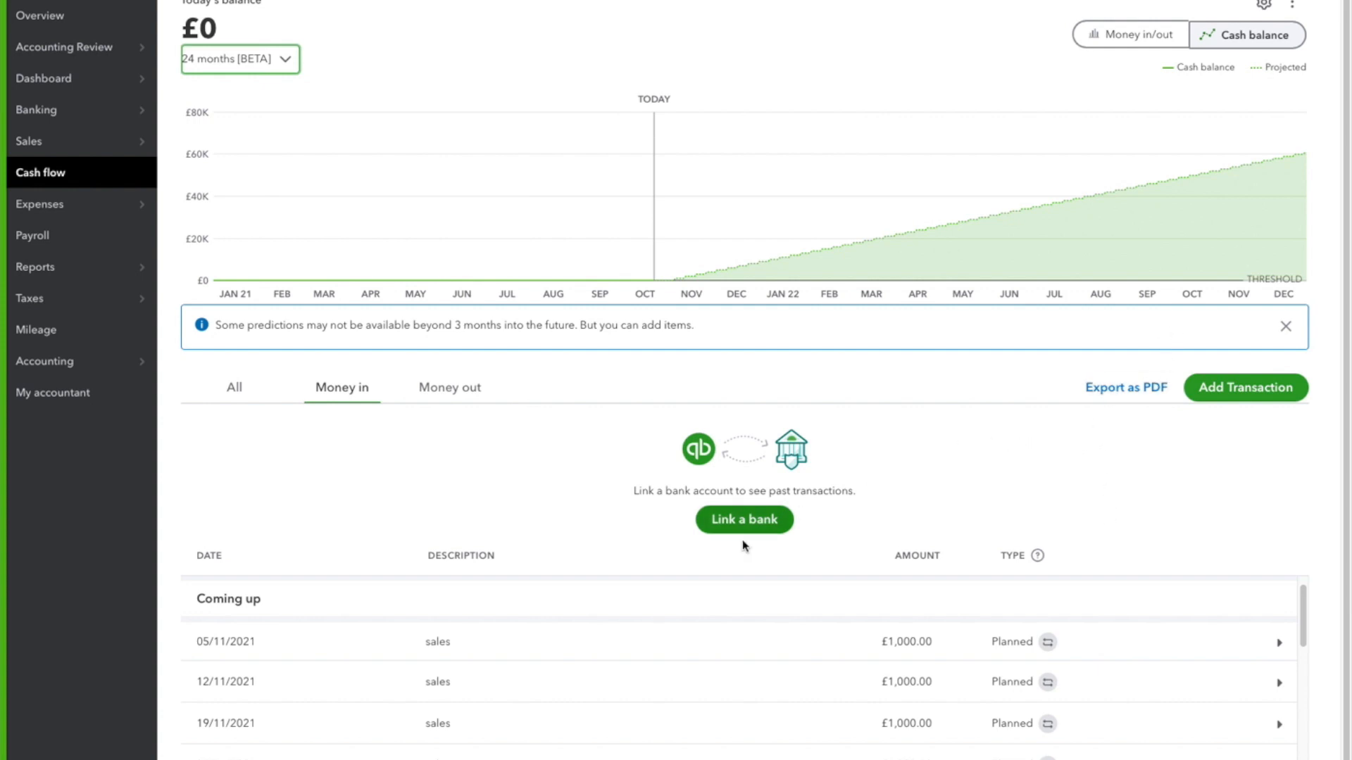
scroll(688, 546, "down", 1)
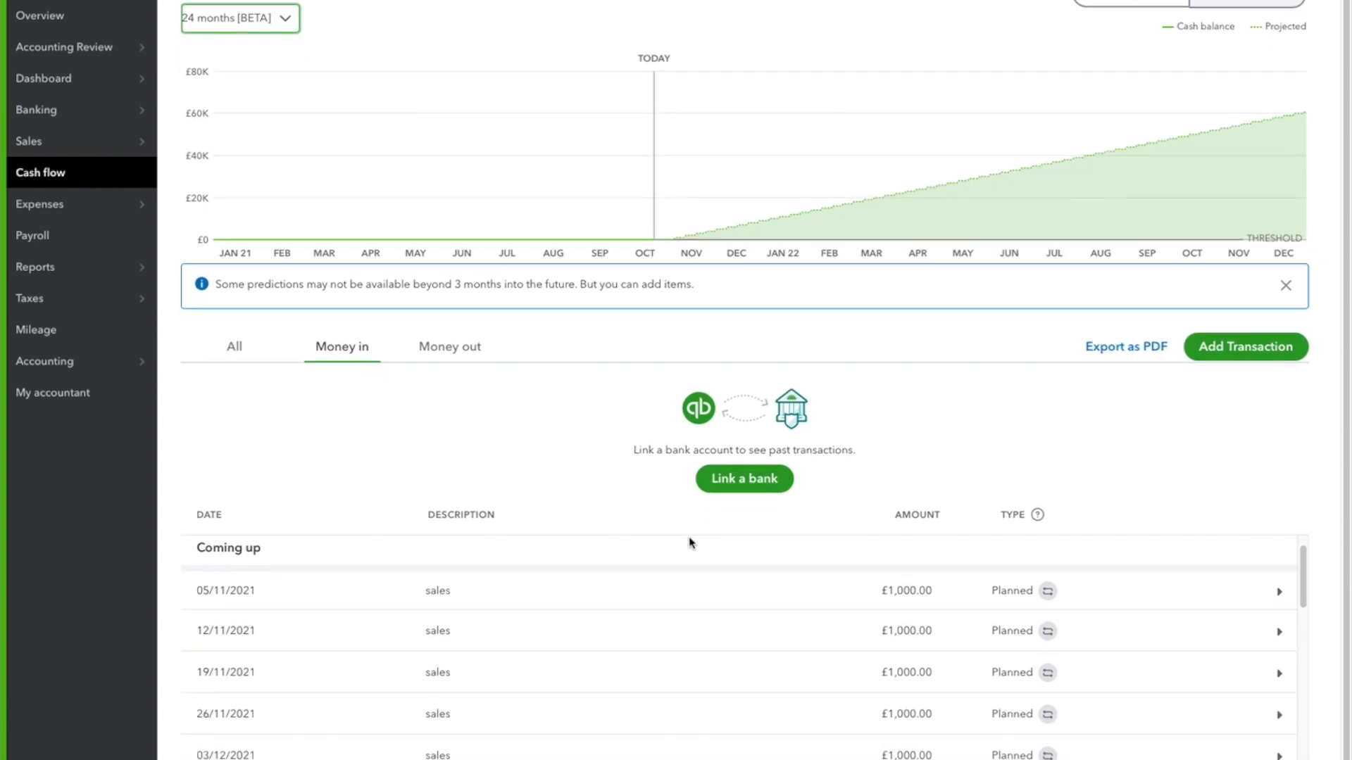
scroll(689, 546, "down", 1)
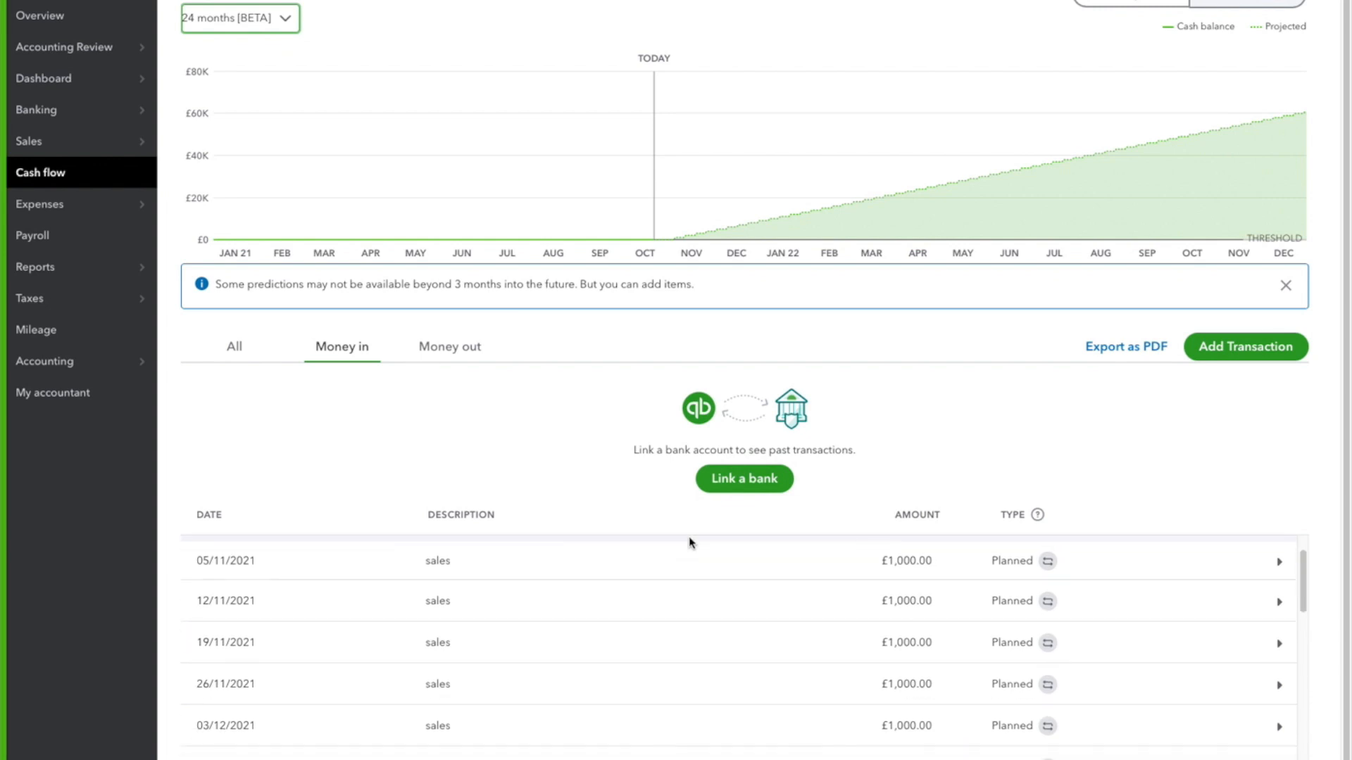
scroll(722, 588, "up", 2)
scroll(713, 574, "up", 1)
scroll(501, 583, "down", 5)
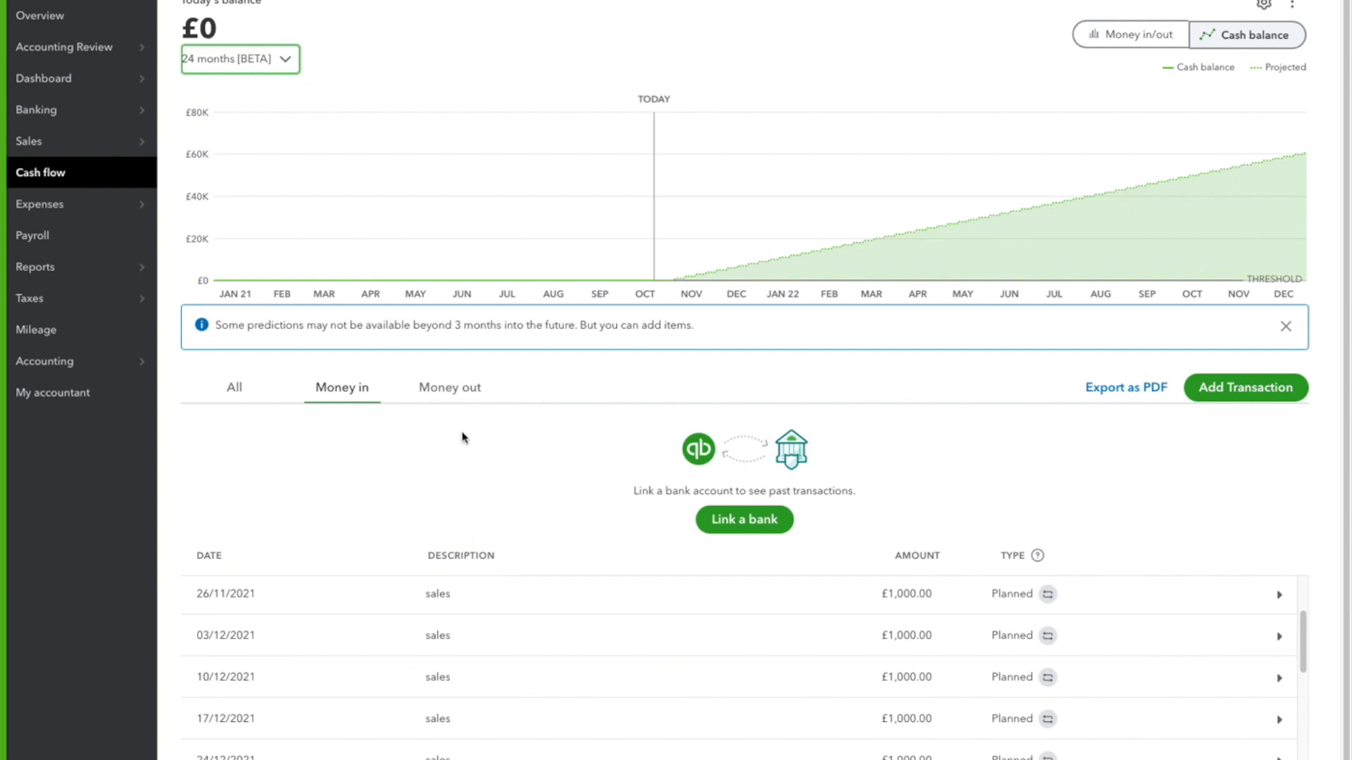
Show the Money out list and start a planned Money out transaction dated 31/10/2021
left_click(447, 387)
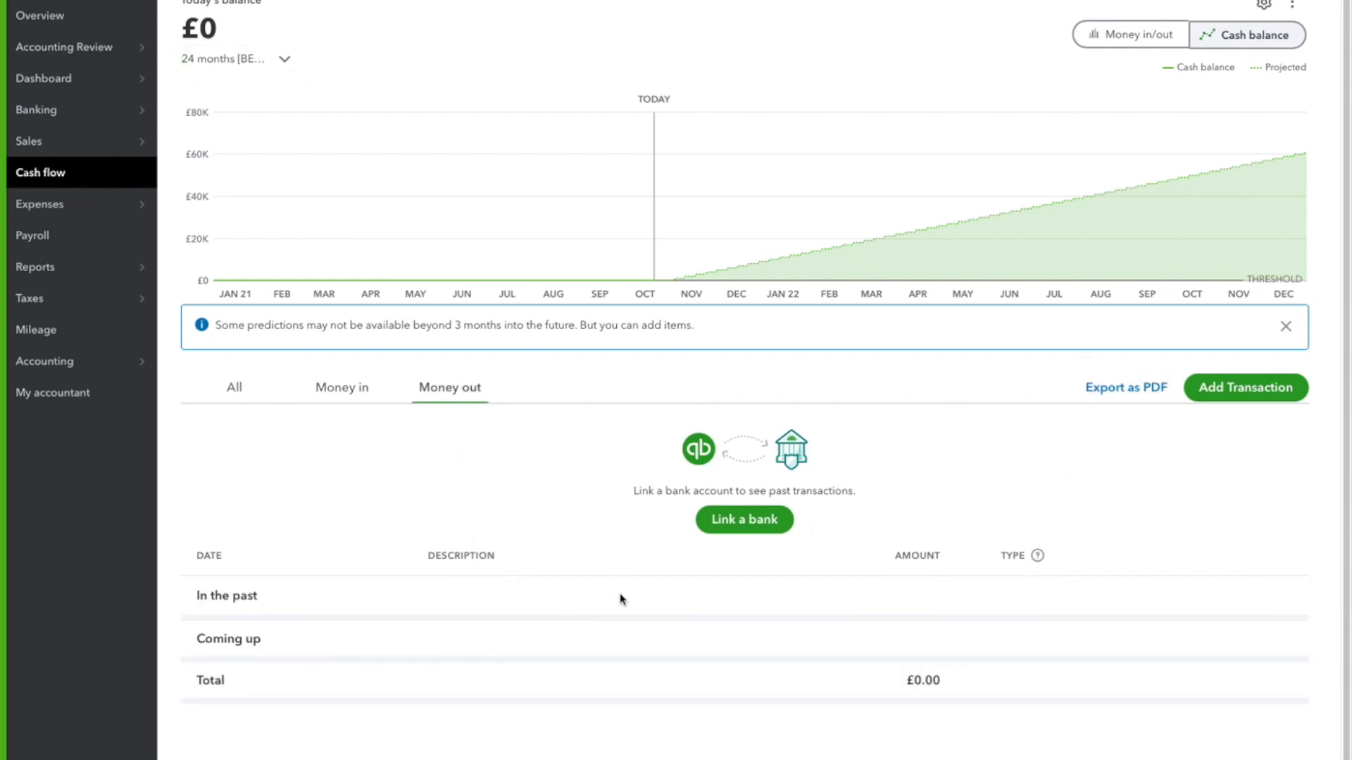
left_click(1261, 393)
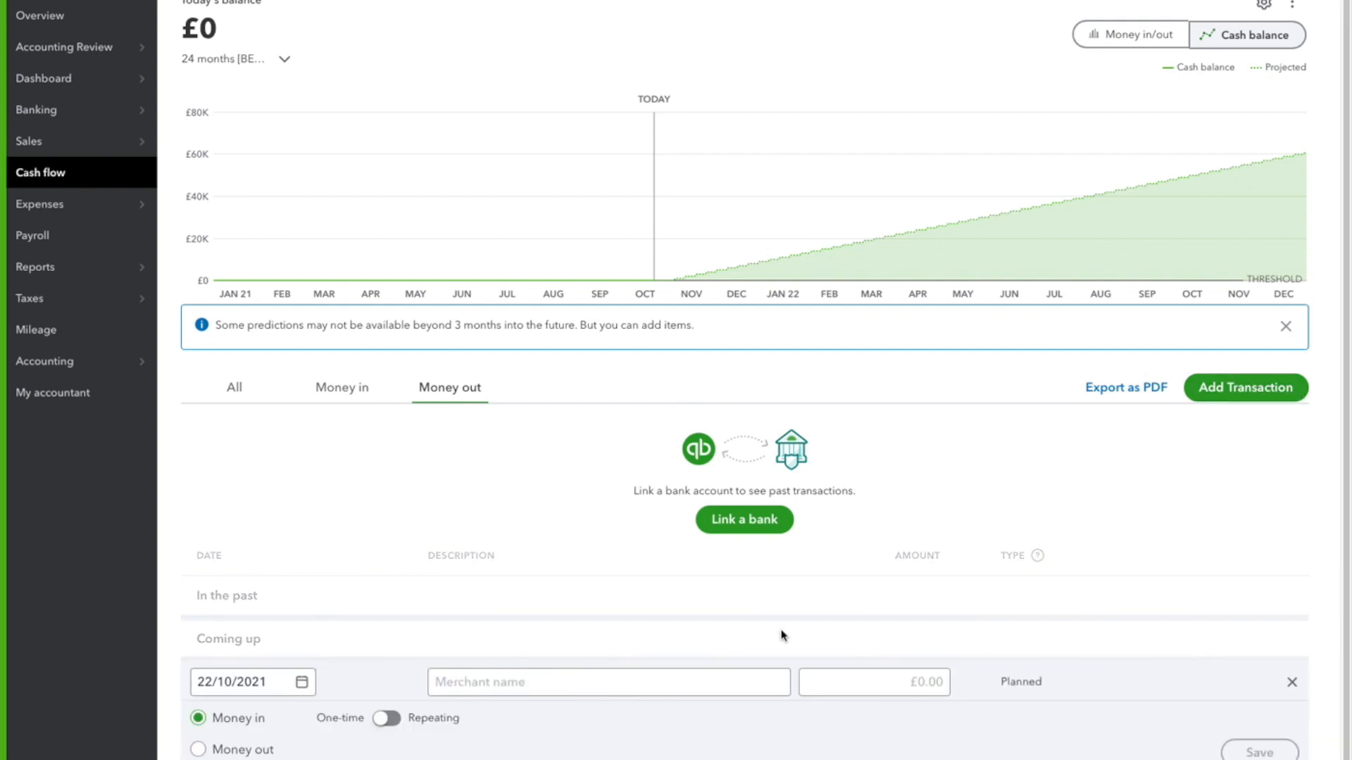
scroll(732, 611, "down", 1)
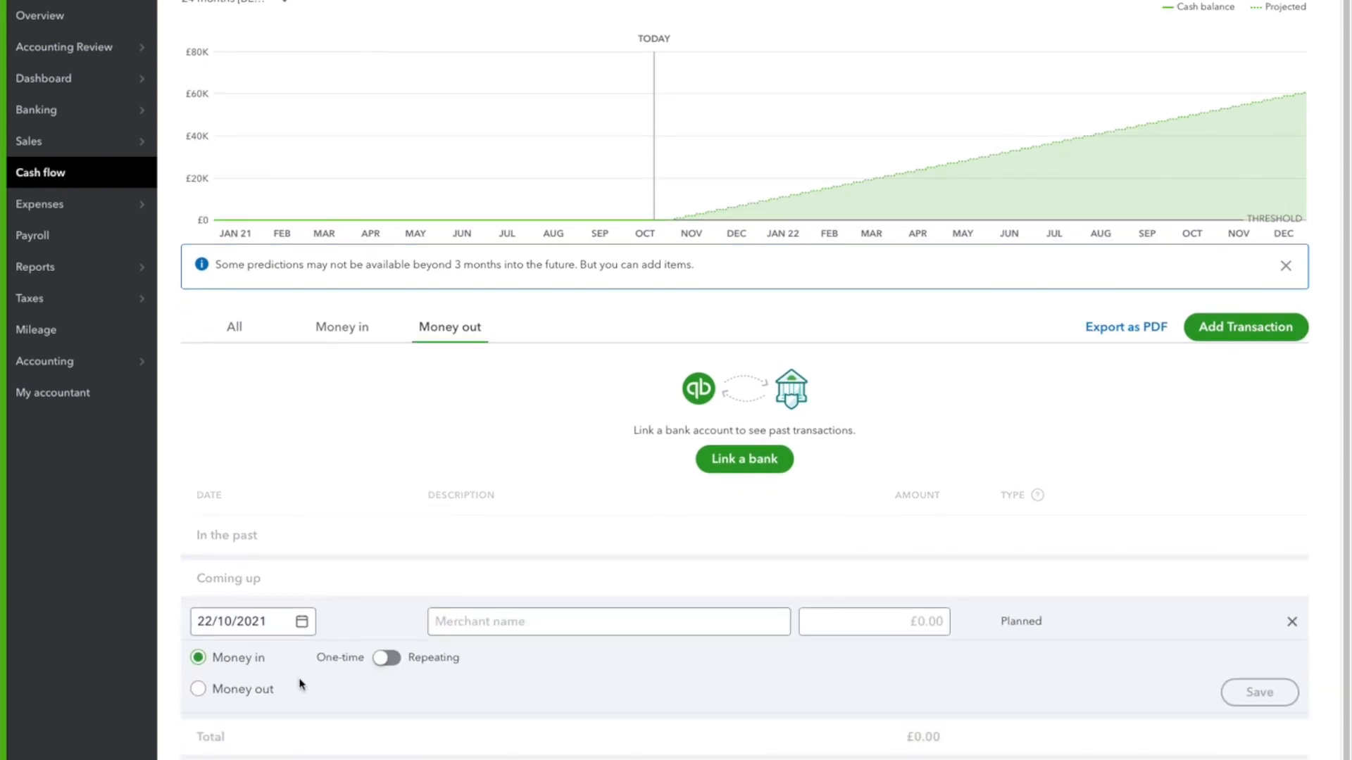
left_click(302, 624)
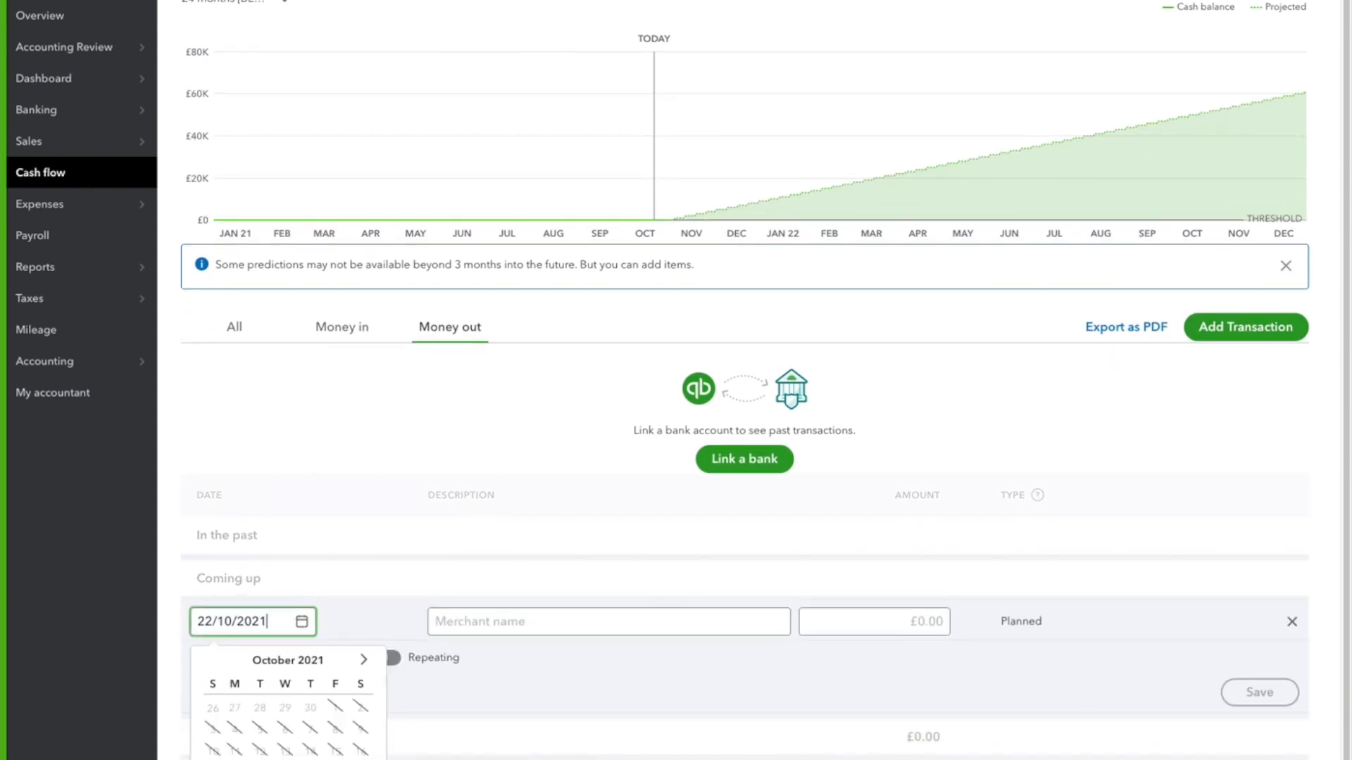
left_click(213, 759)
scroll(329, 624, "down", 1)
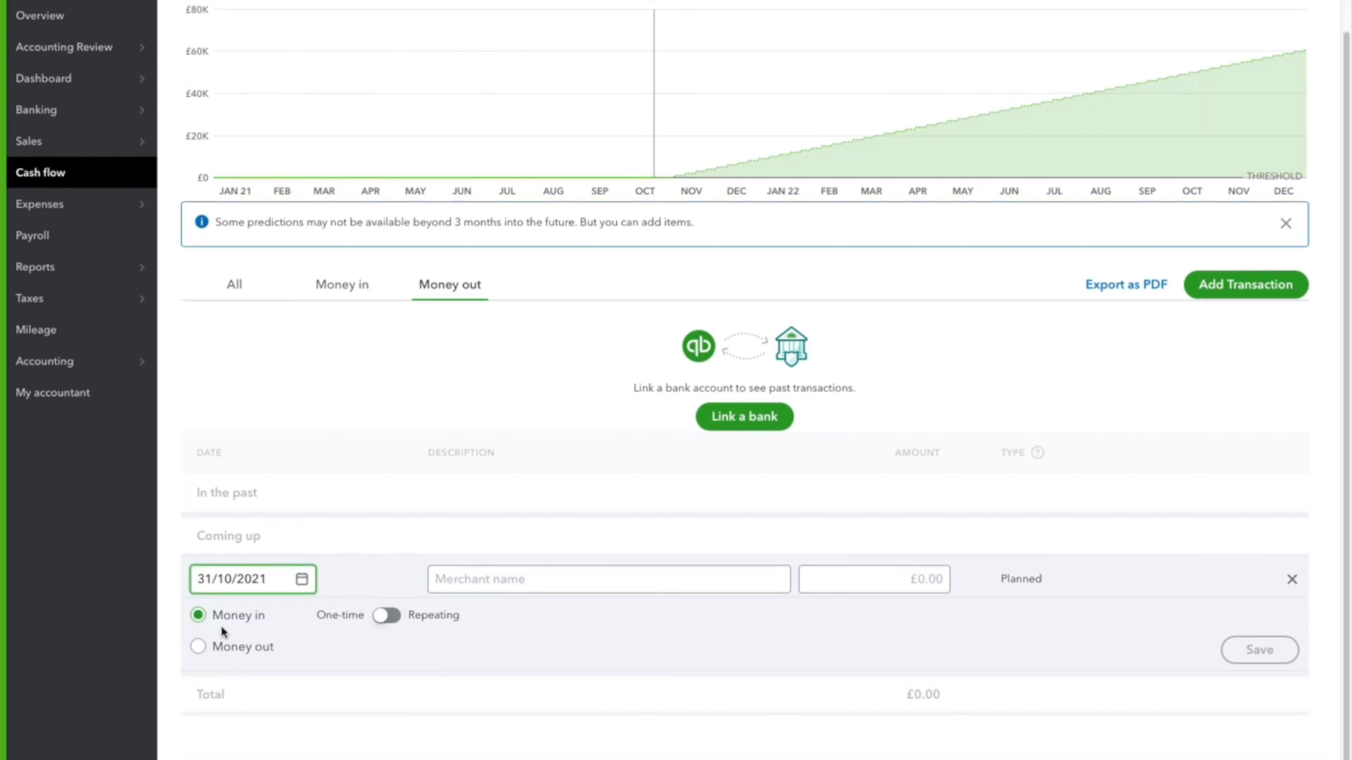
left_click(198, 646)
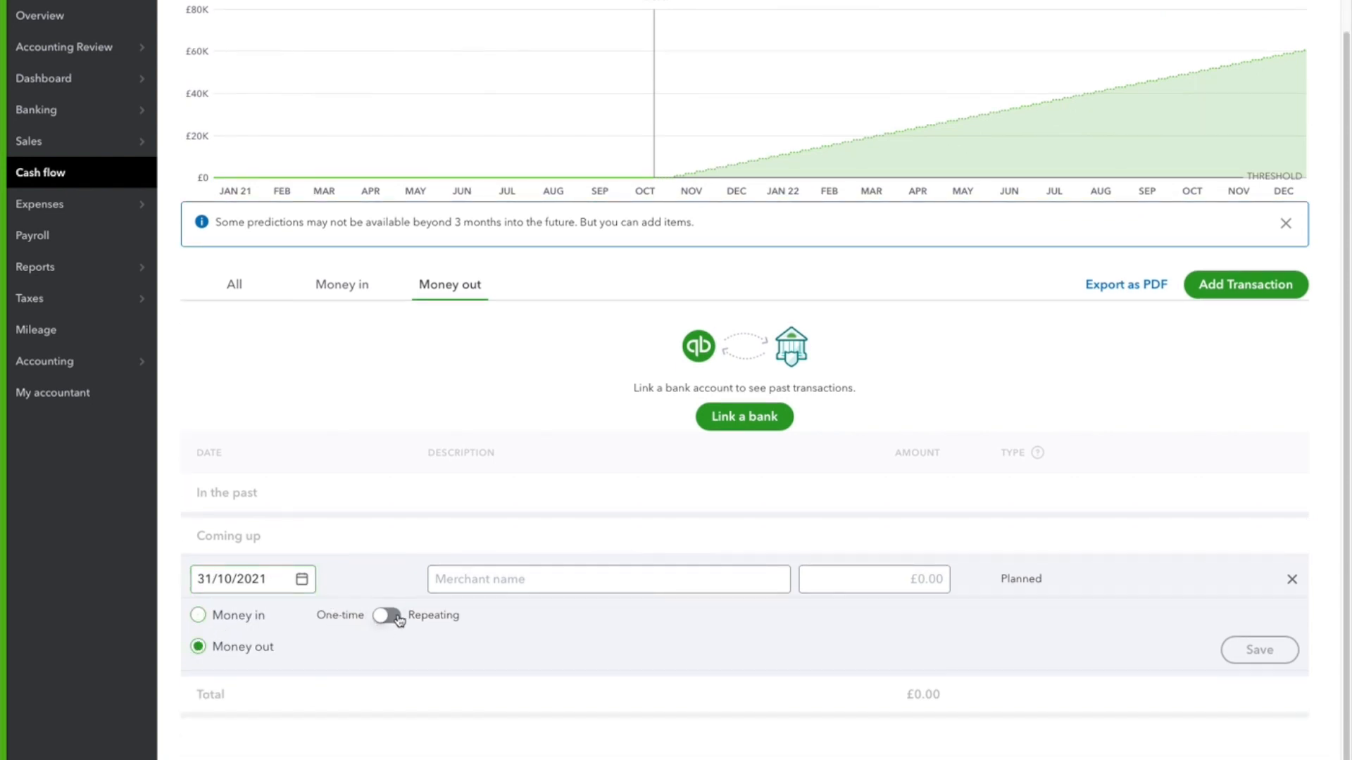
Make the money-out transaction repeat monthly, every 1 month on day 31
left_click(388, 616)
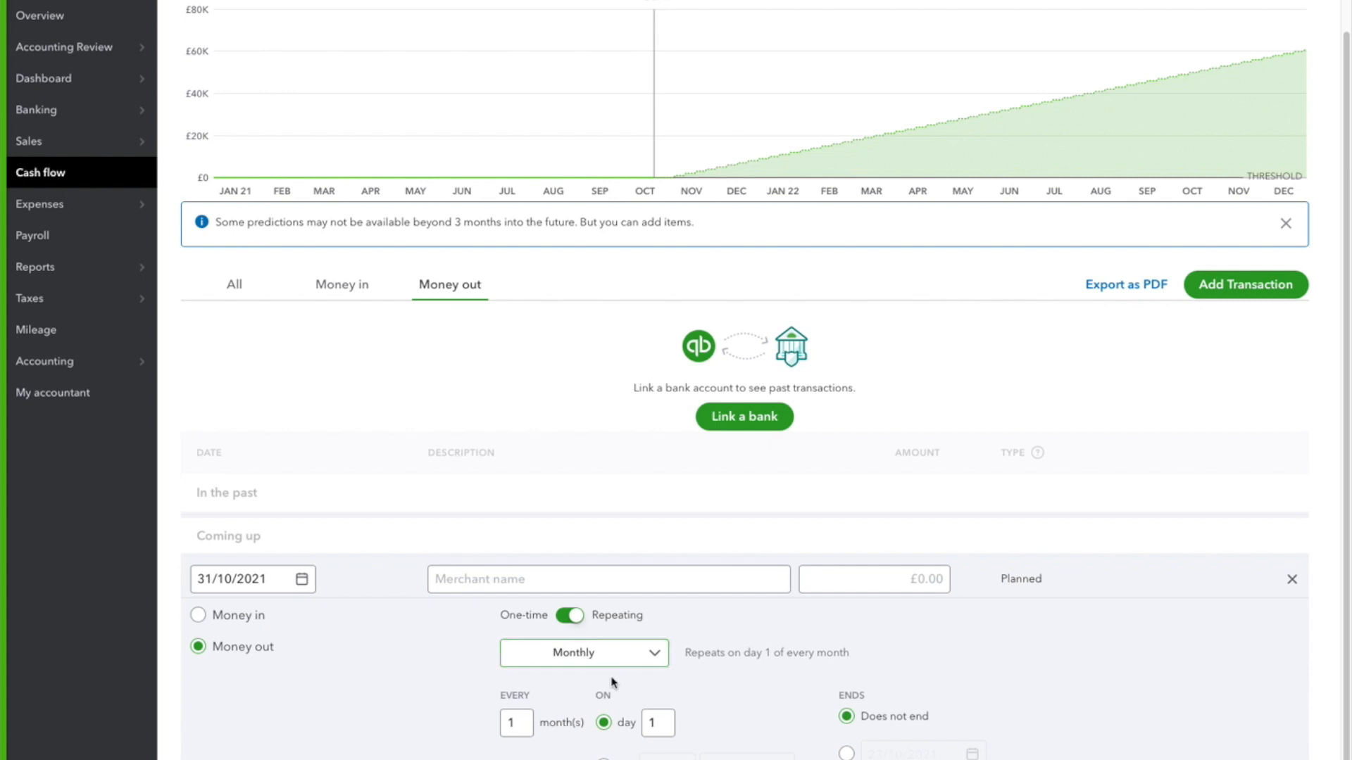
left_click_drag(661, 723, 627, 723)
type("31")
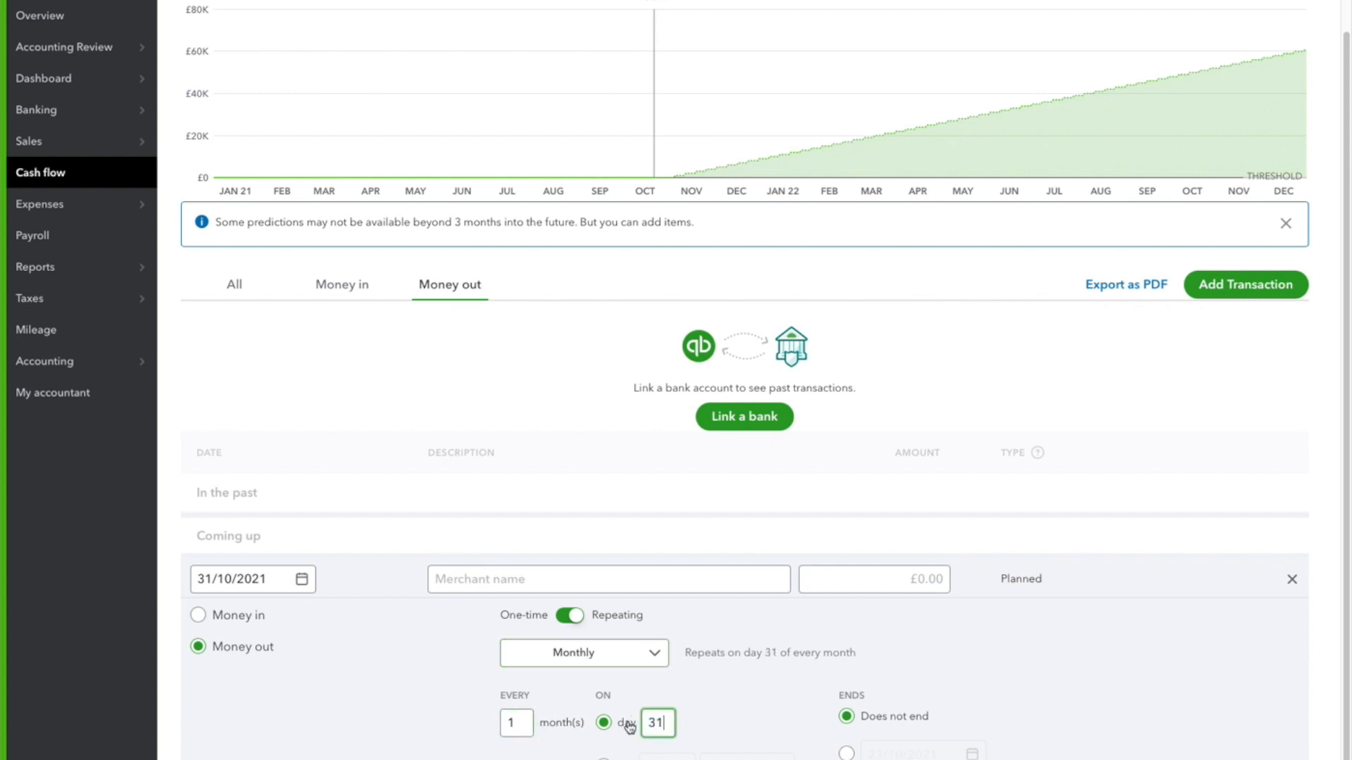
left_click(752, 709)
Enter the description "Rent" and an amount of £1,000, save the transaction and dismiss the notice about shorter months
left_click(542, 581)
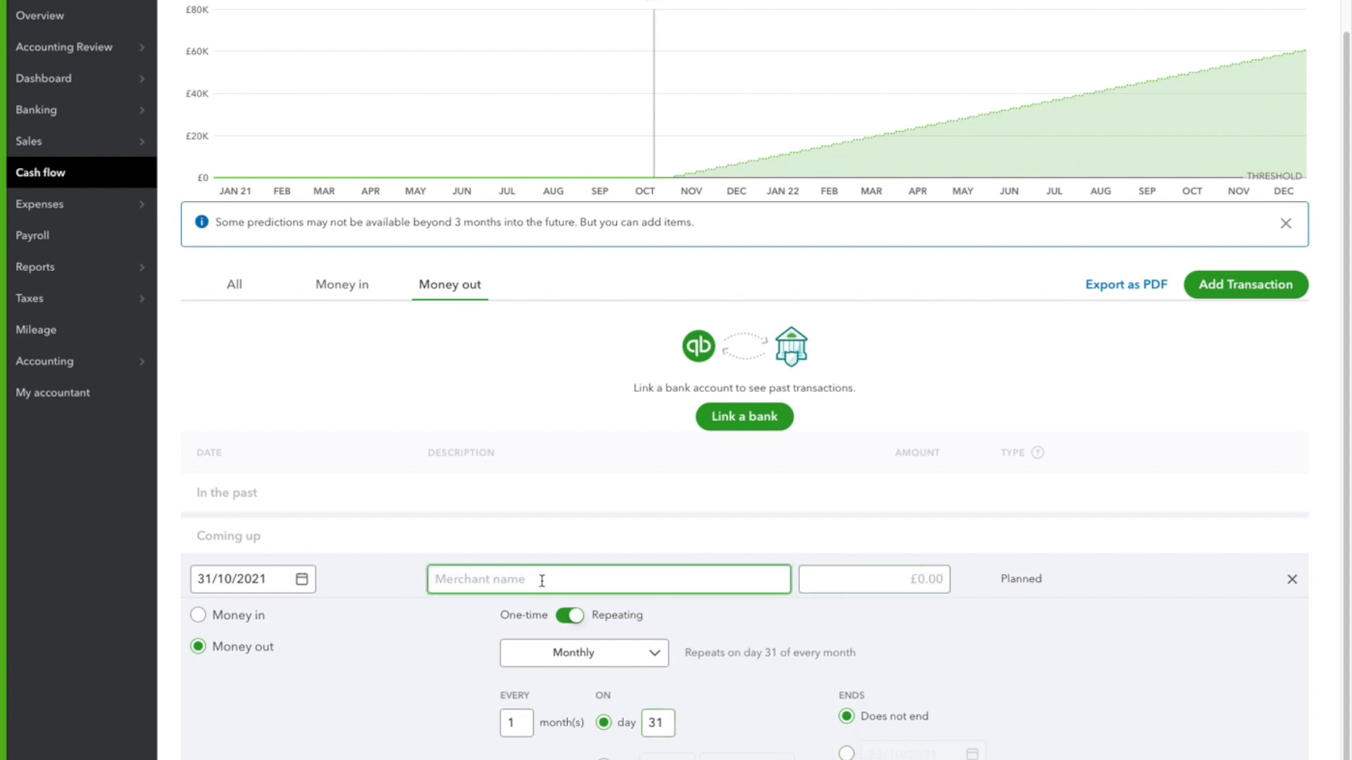
type("Rent")
key("Tab")
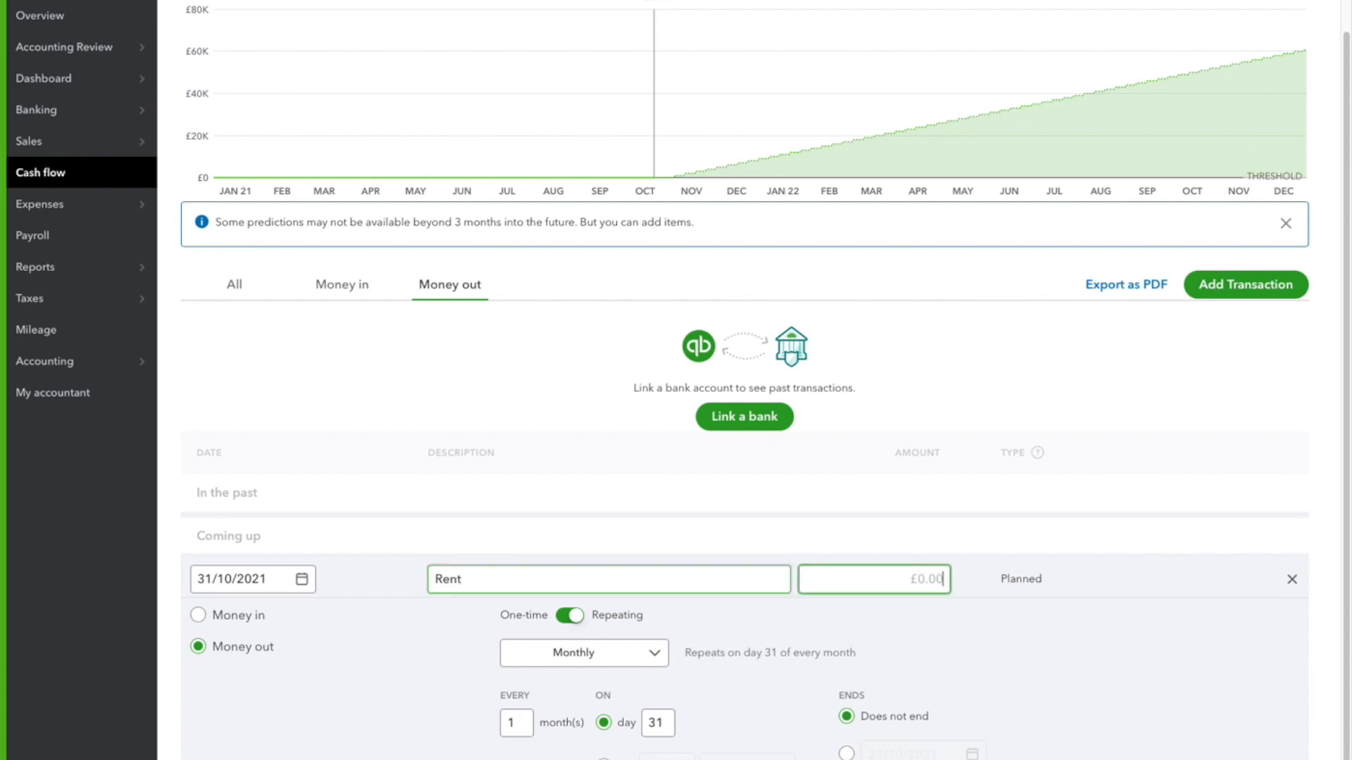
type("1000")
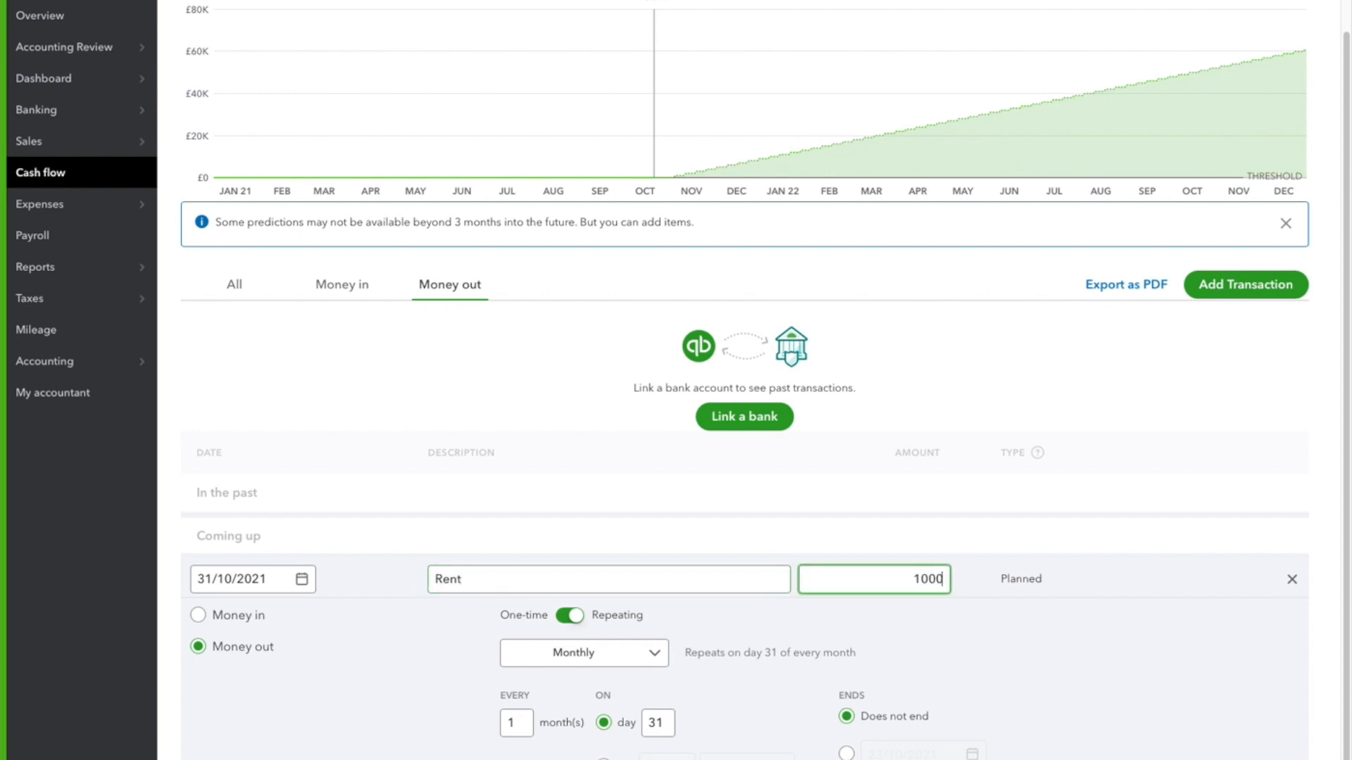
key("Return")
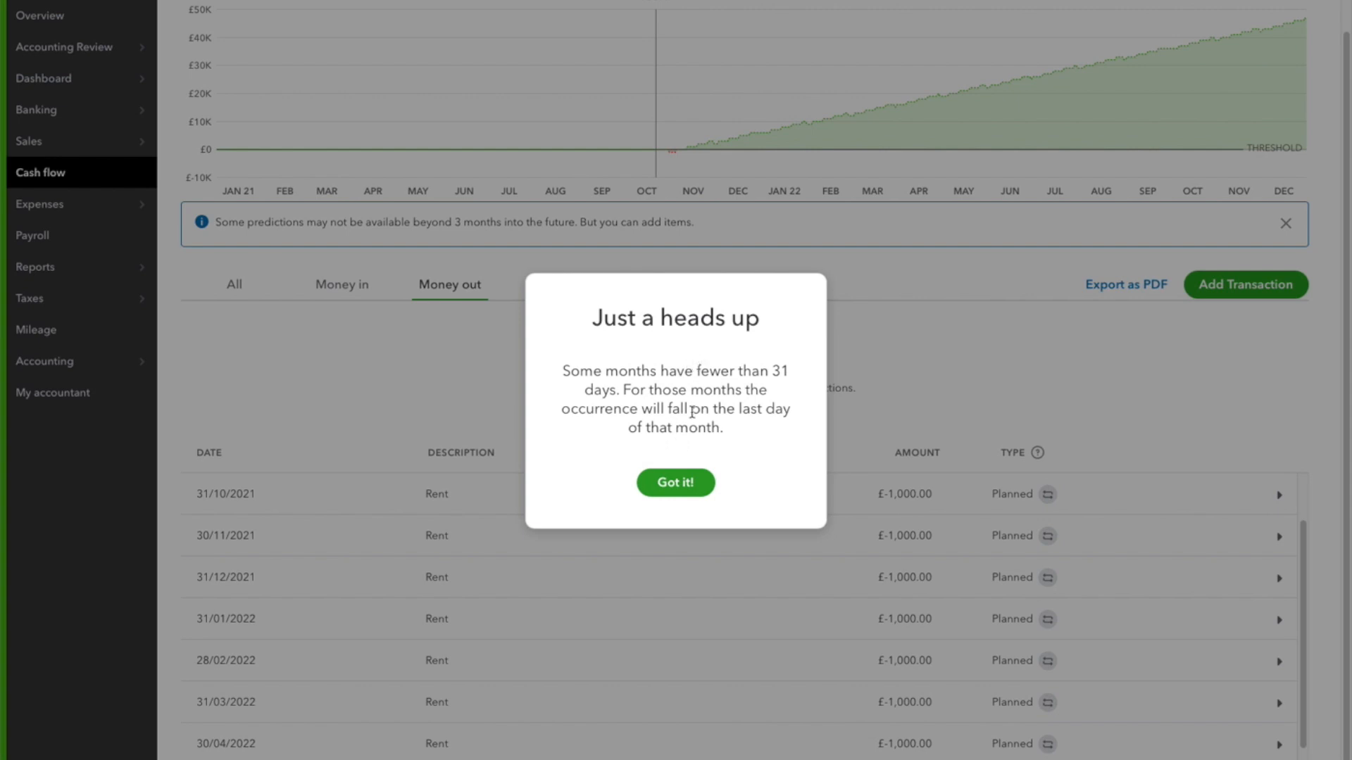
left_click(681, 484)
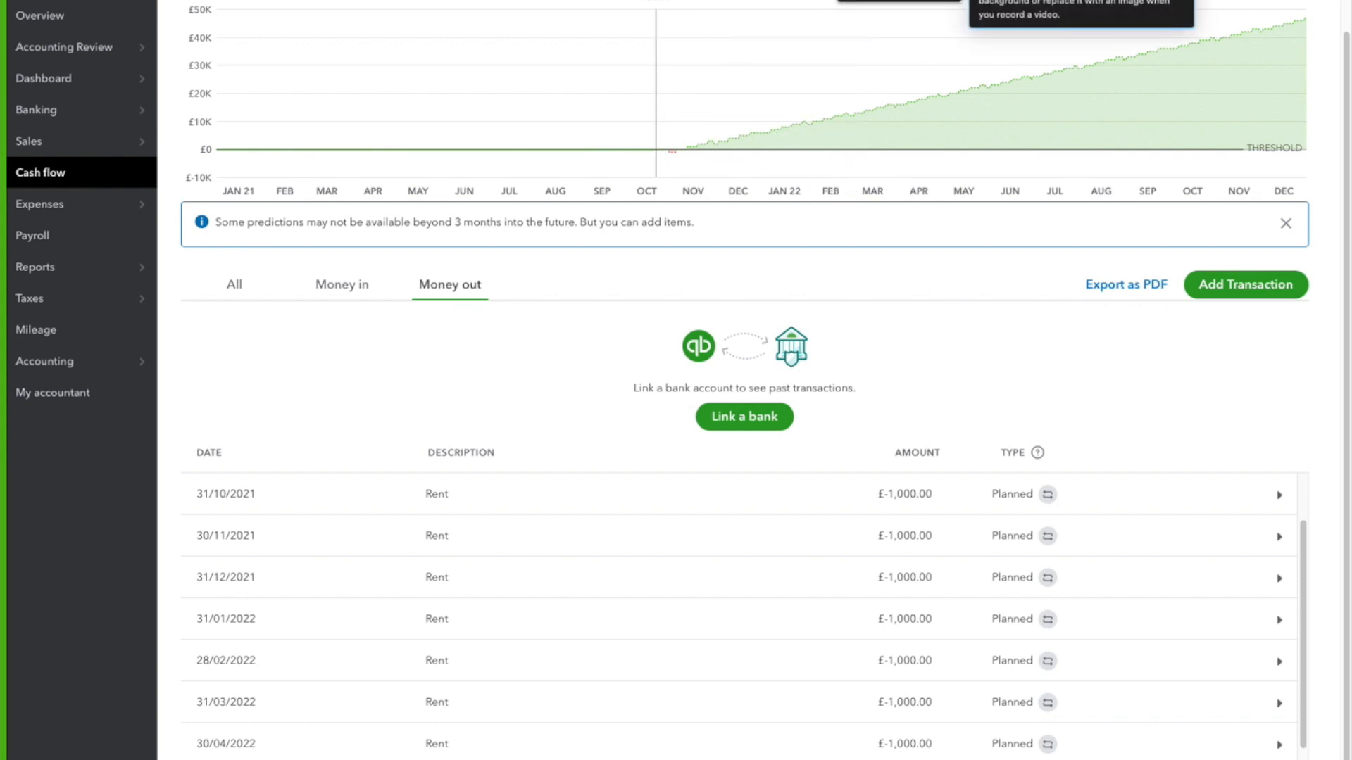
Set the cash flow chart's period to 12 months
left_click(257, 1)
left_click(254, 21)
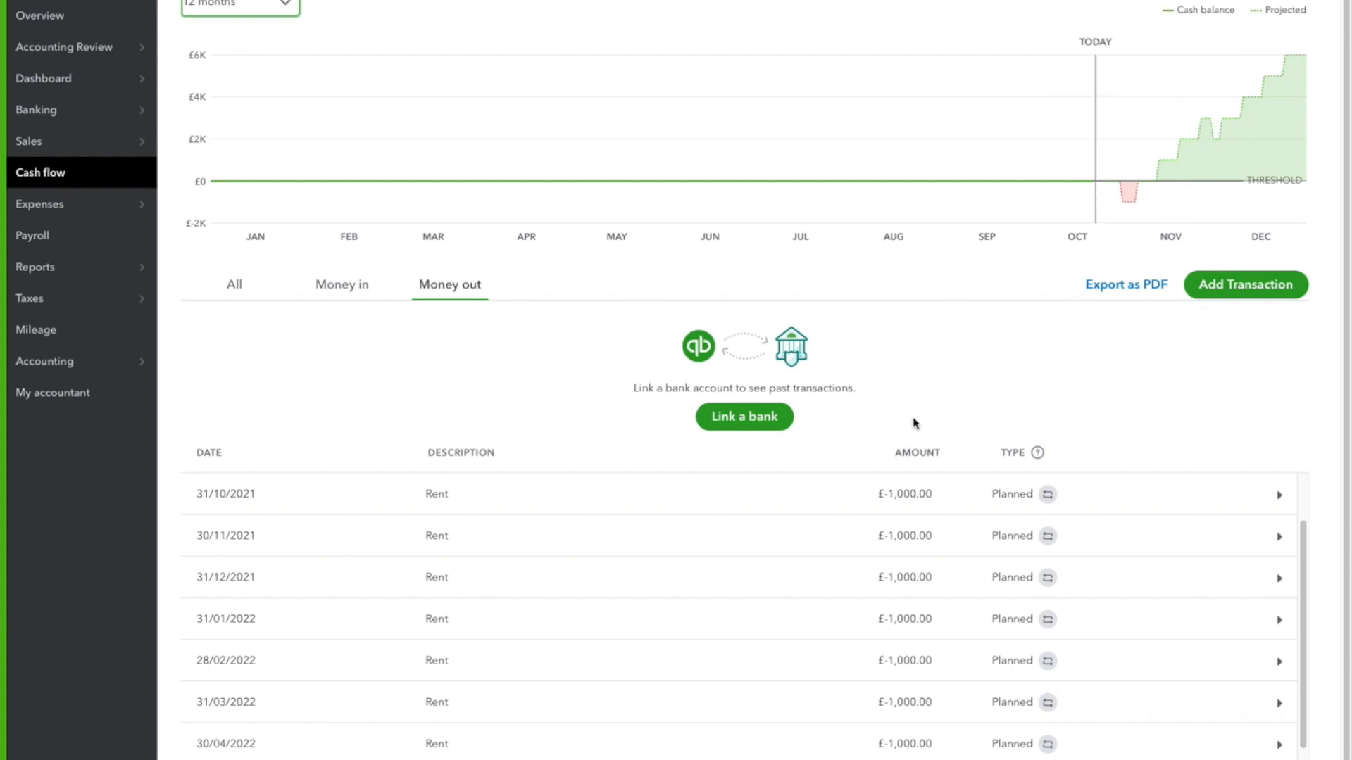
scroll(829, 486, "down", 1)
scroll(355, 387, "up", 1)
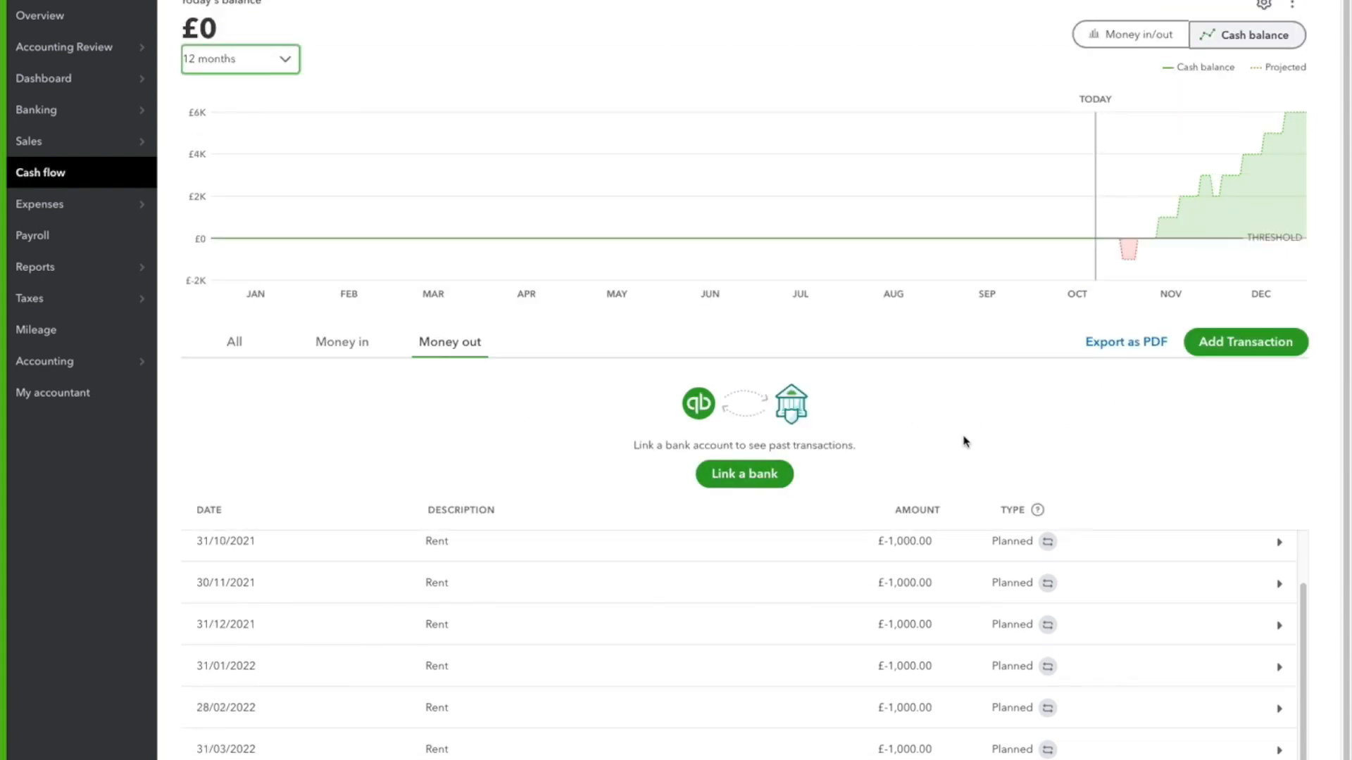
Start another planned transaction with the description "Wages" and the date 07/11/2021
left_click(1203, 347)
left_click(497, 590)
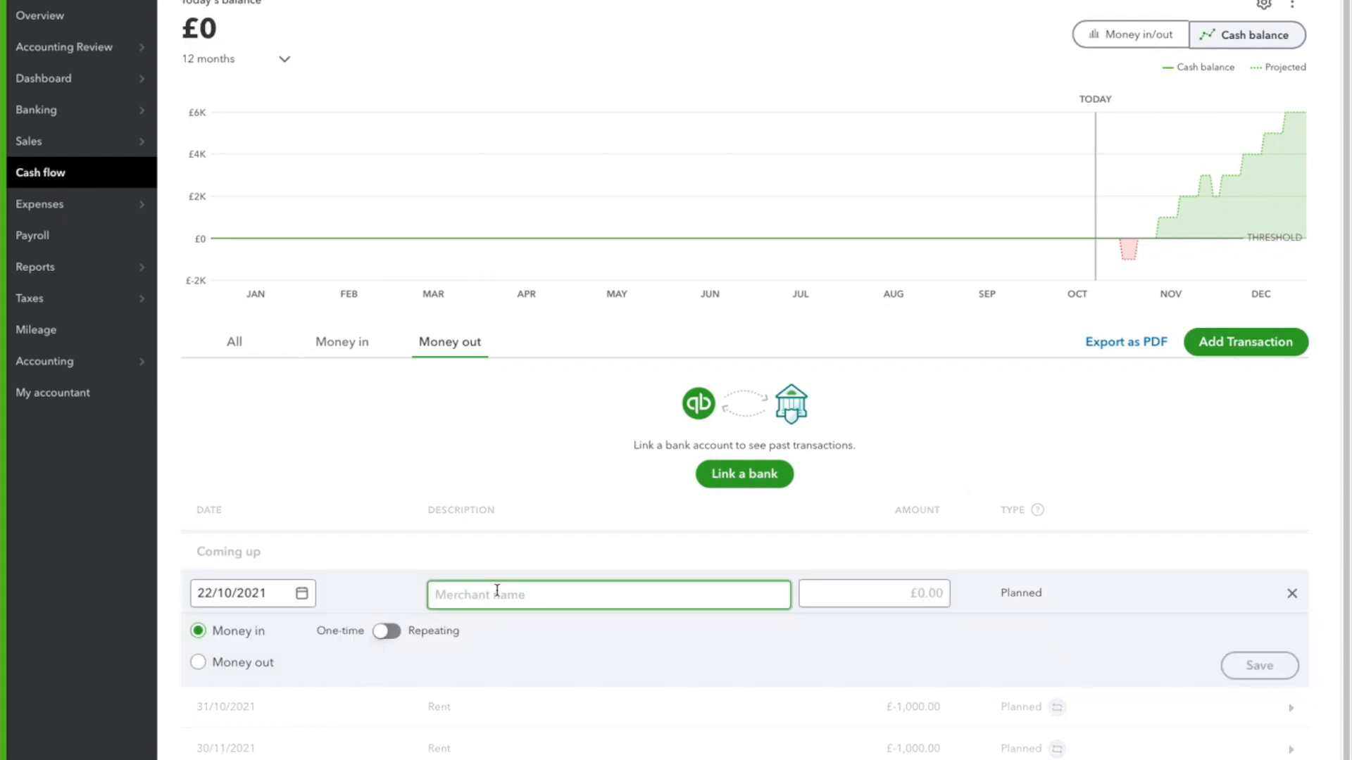
type("Wages")
left_click(302, 593)
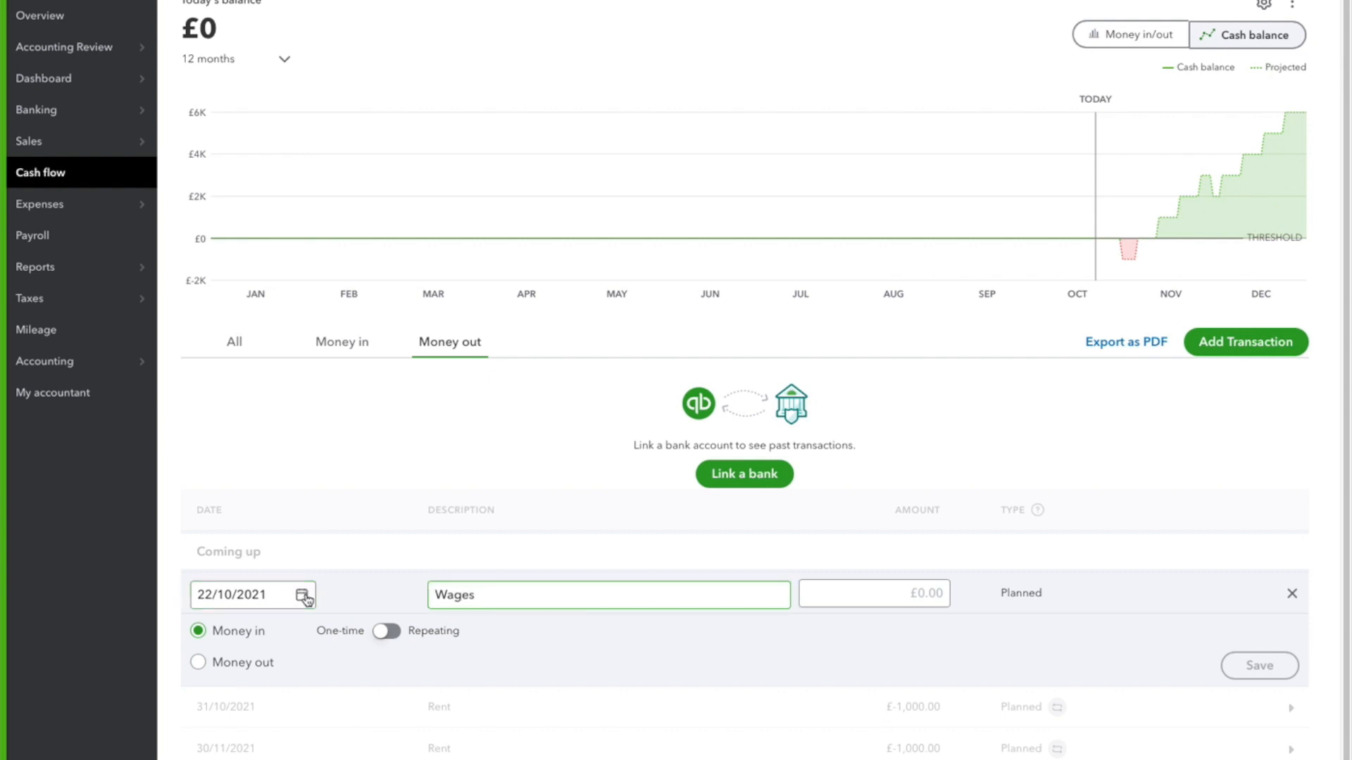
left_click(364, 633)
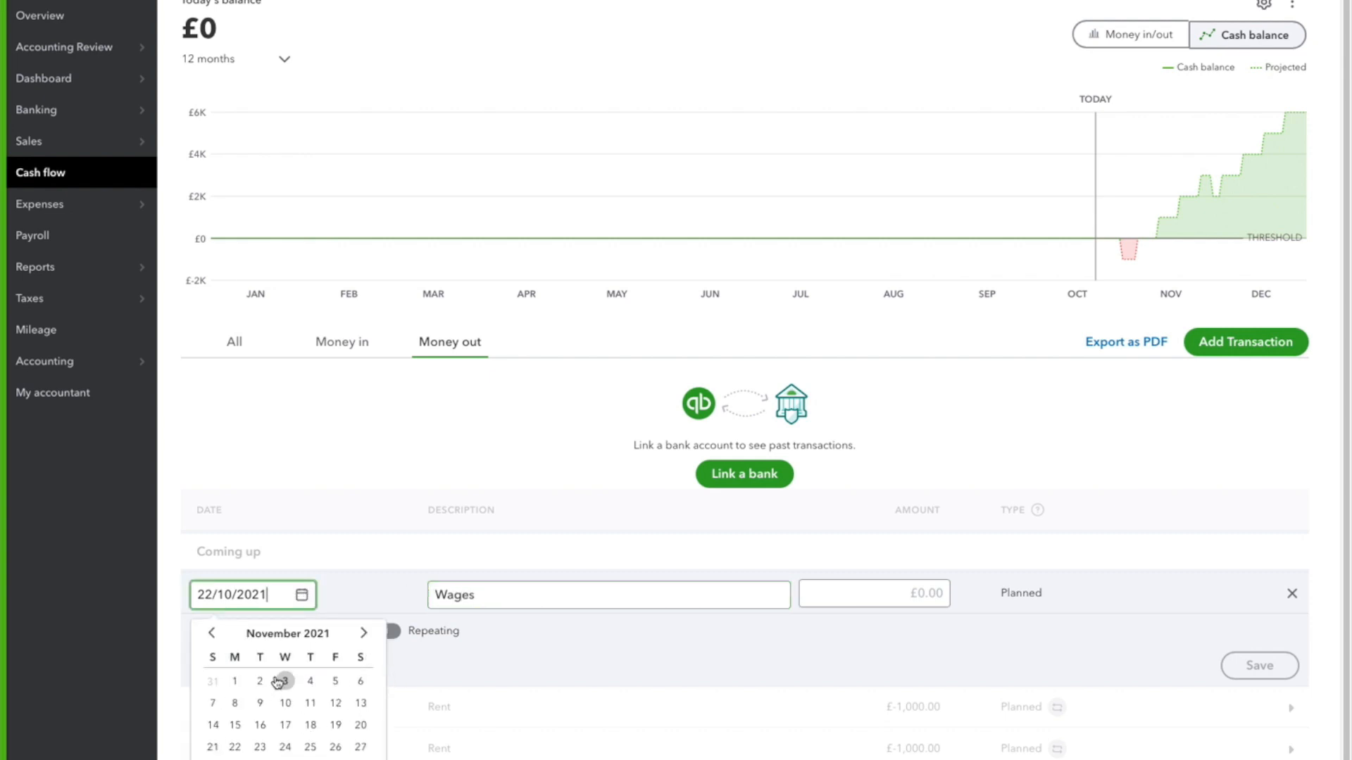
left_click(214, 703)
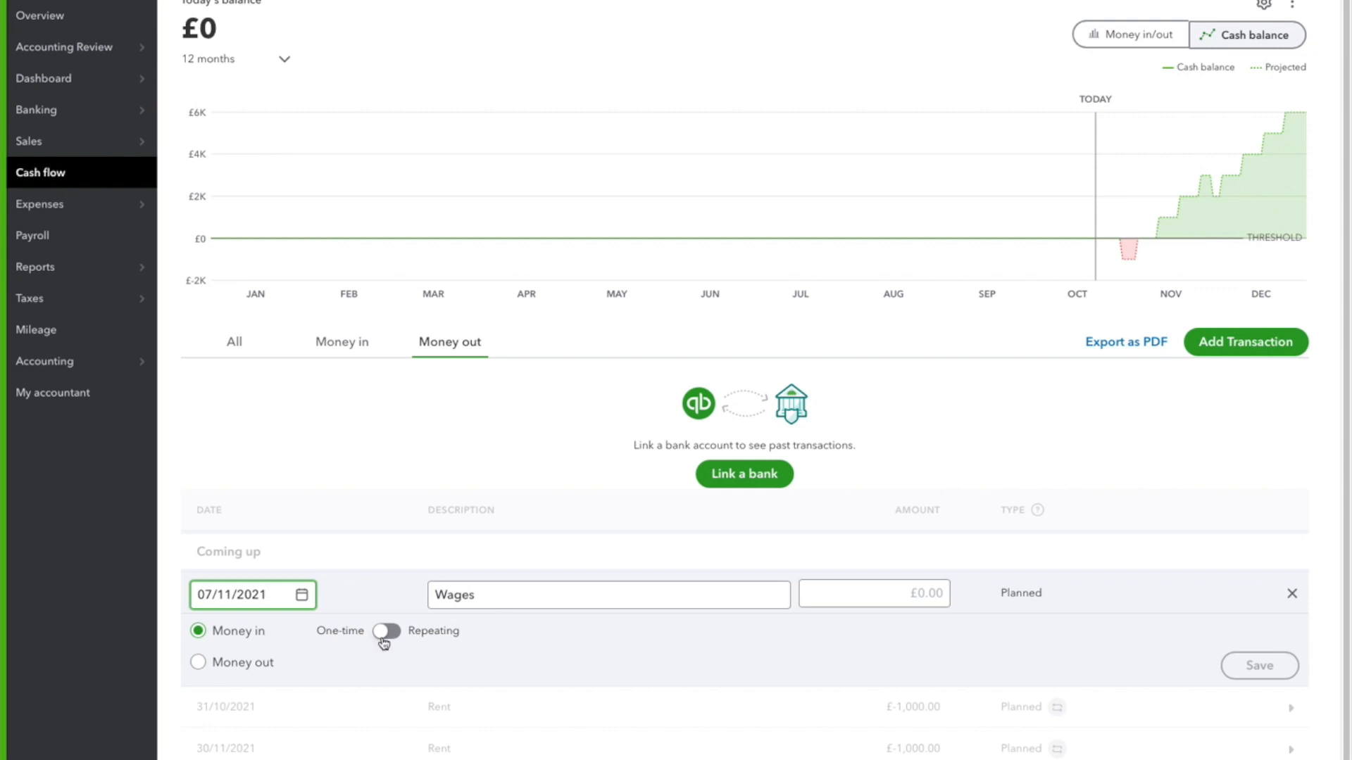
Make the Wages transaction a Money out item repeating monthly, every 1 month on day 7
left_click(389, 631)
left_click(251, 673)
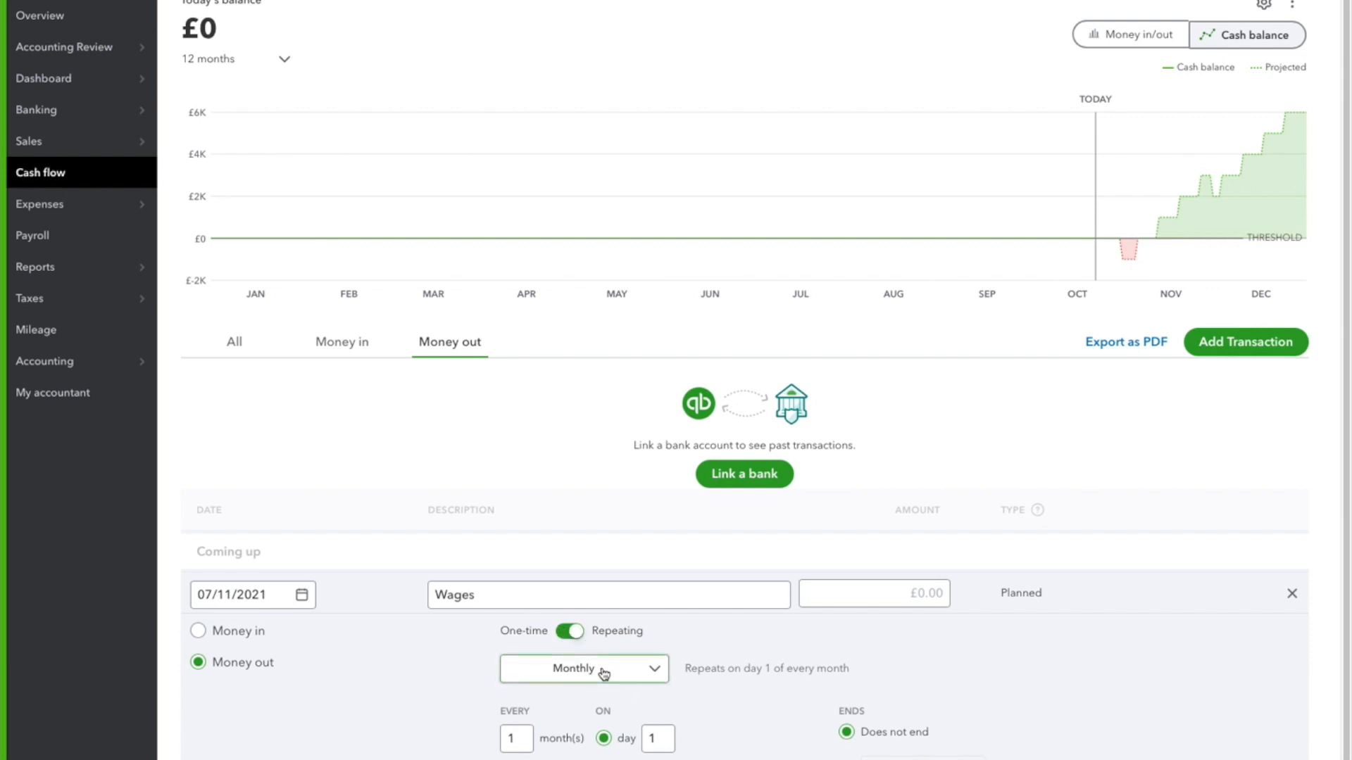
scroll(683, 752, "down", 1)
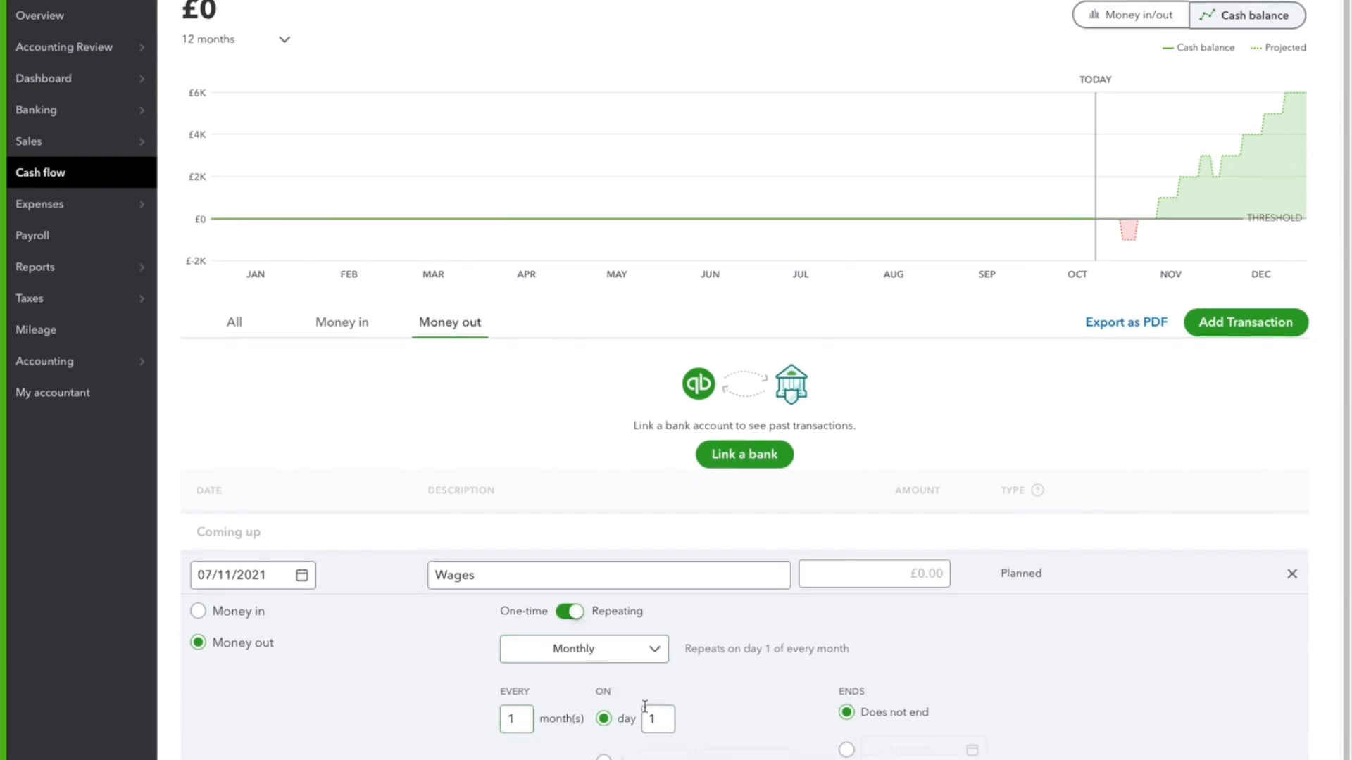
left_click(674, 718)
type("7")
scroll(449, 708, "down", 1)
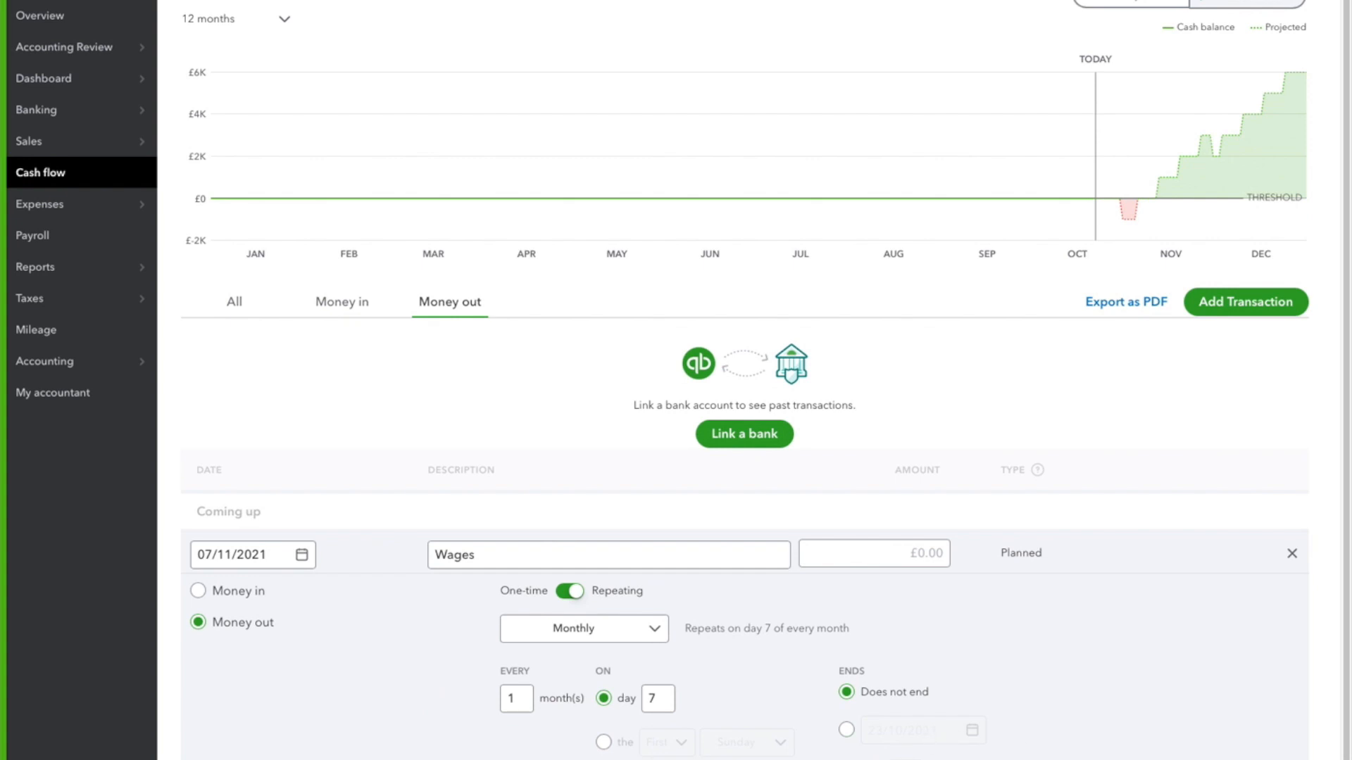
Set the Wages amount to £1,500 and save the transaction
left_click(888, 554)
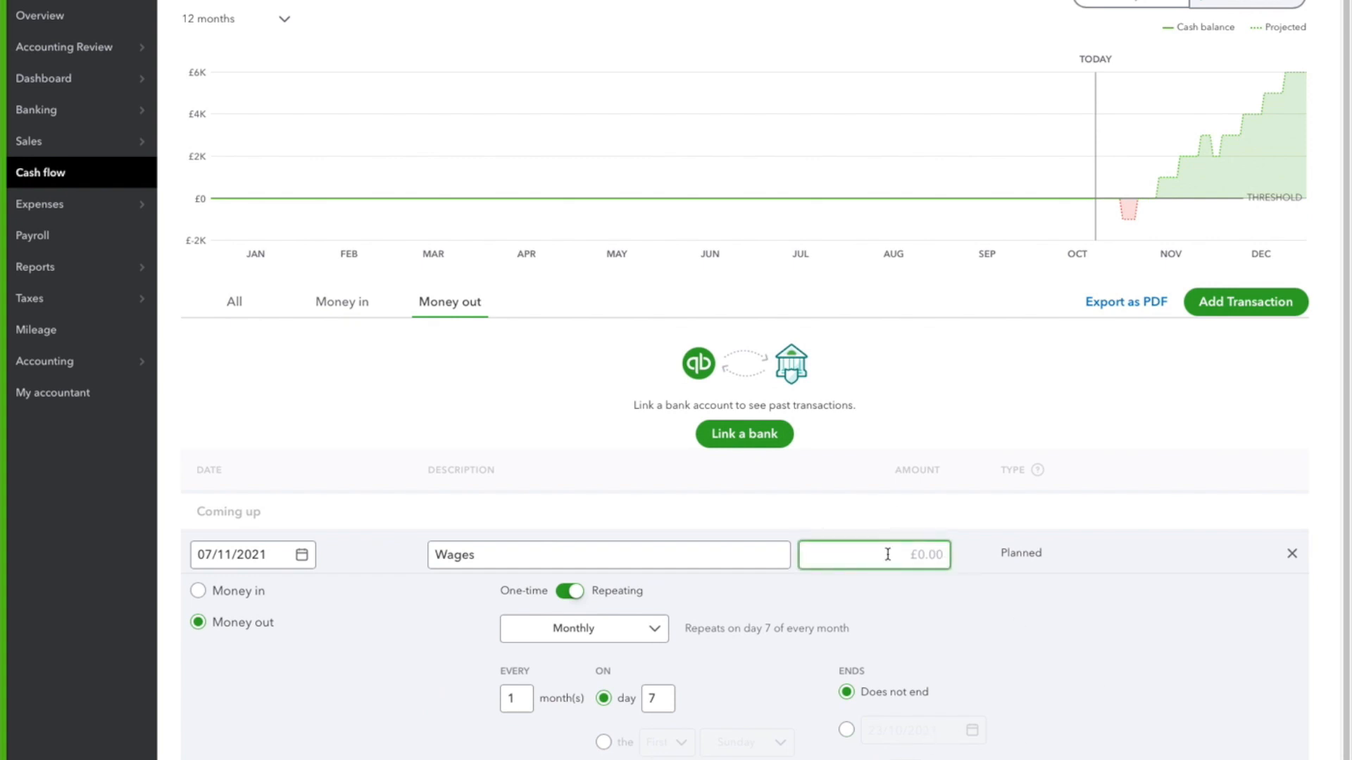
type("1500")
key("Return")
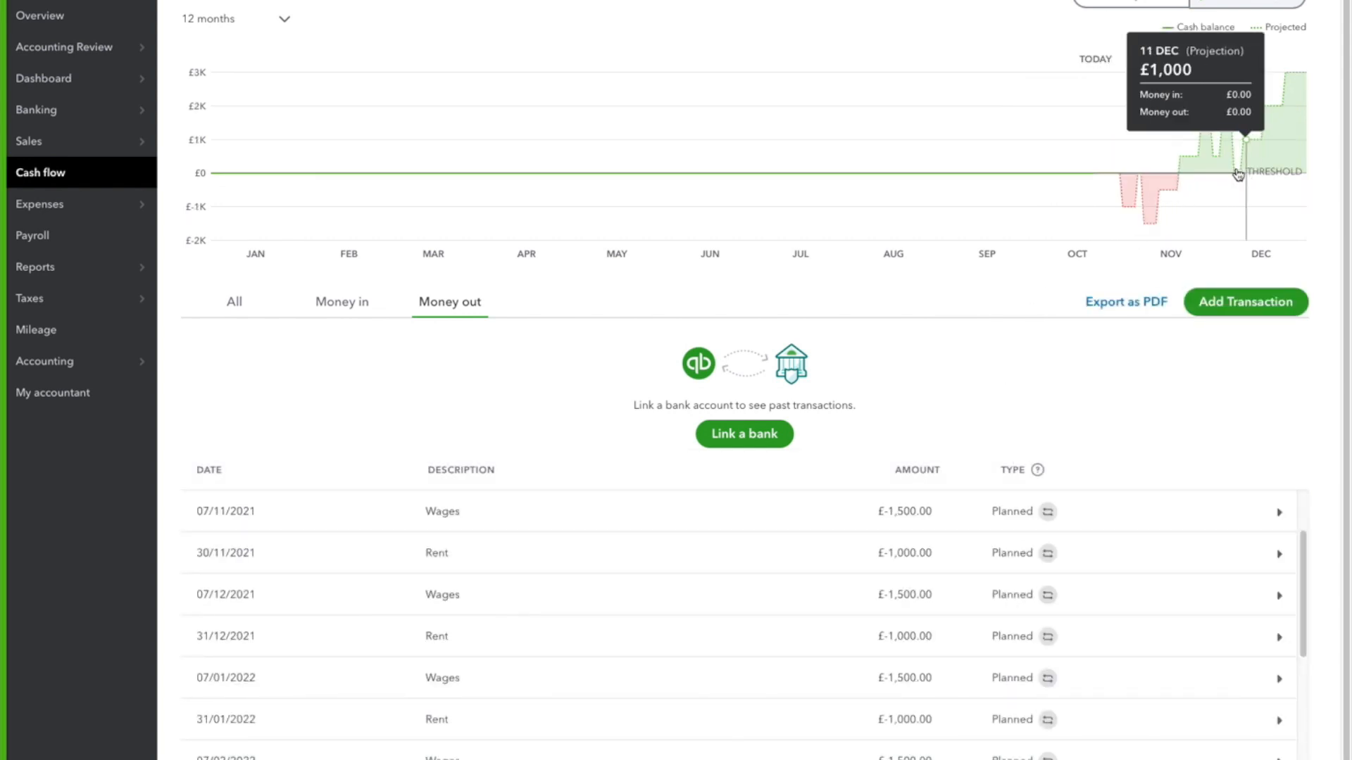
Start another planned transaction with the date 31/10/2021 and the description "Supplies"
scroll(810, 408, "up", 1)
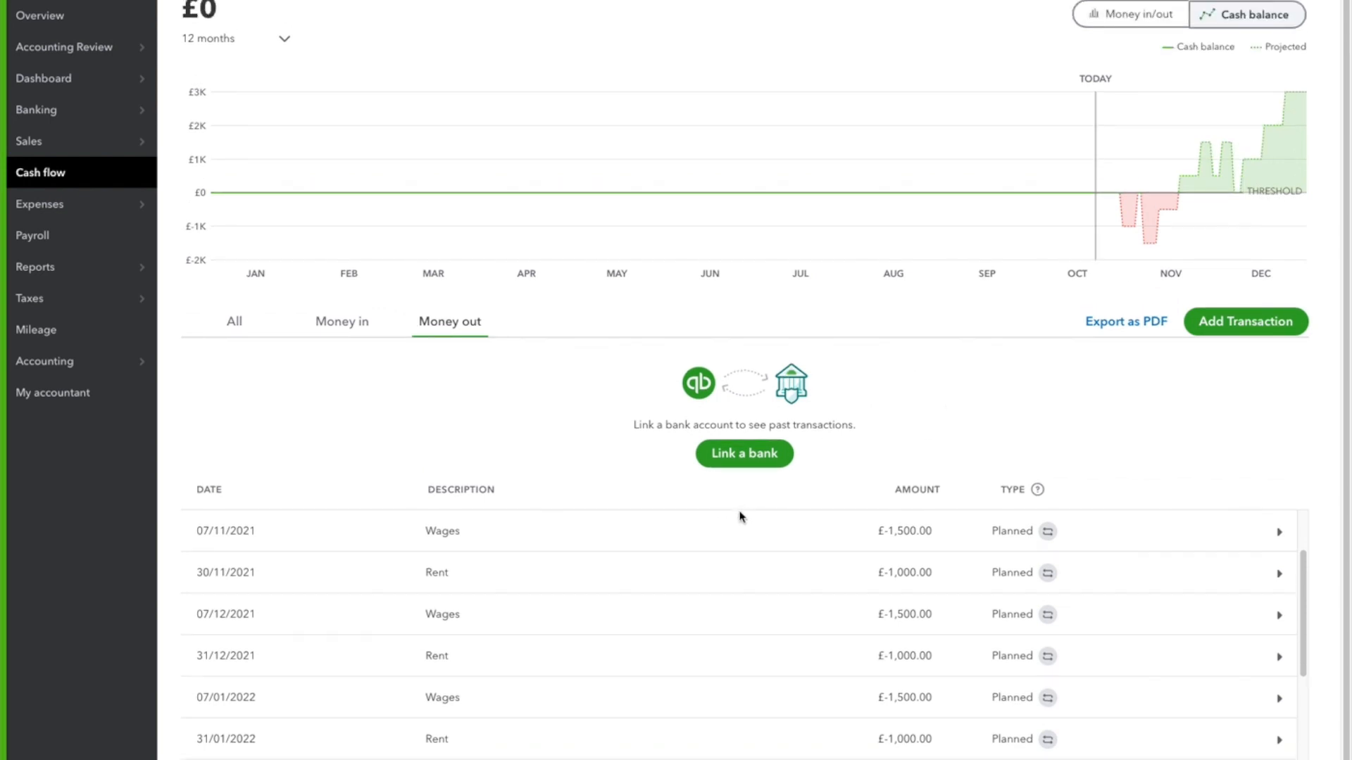
scroll(740, 510, "down", 1)
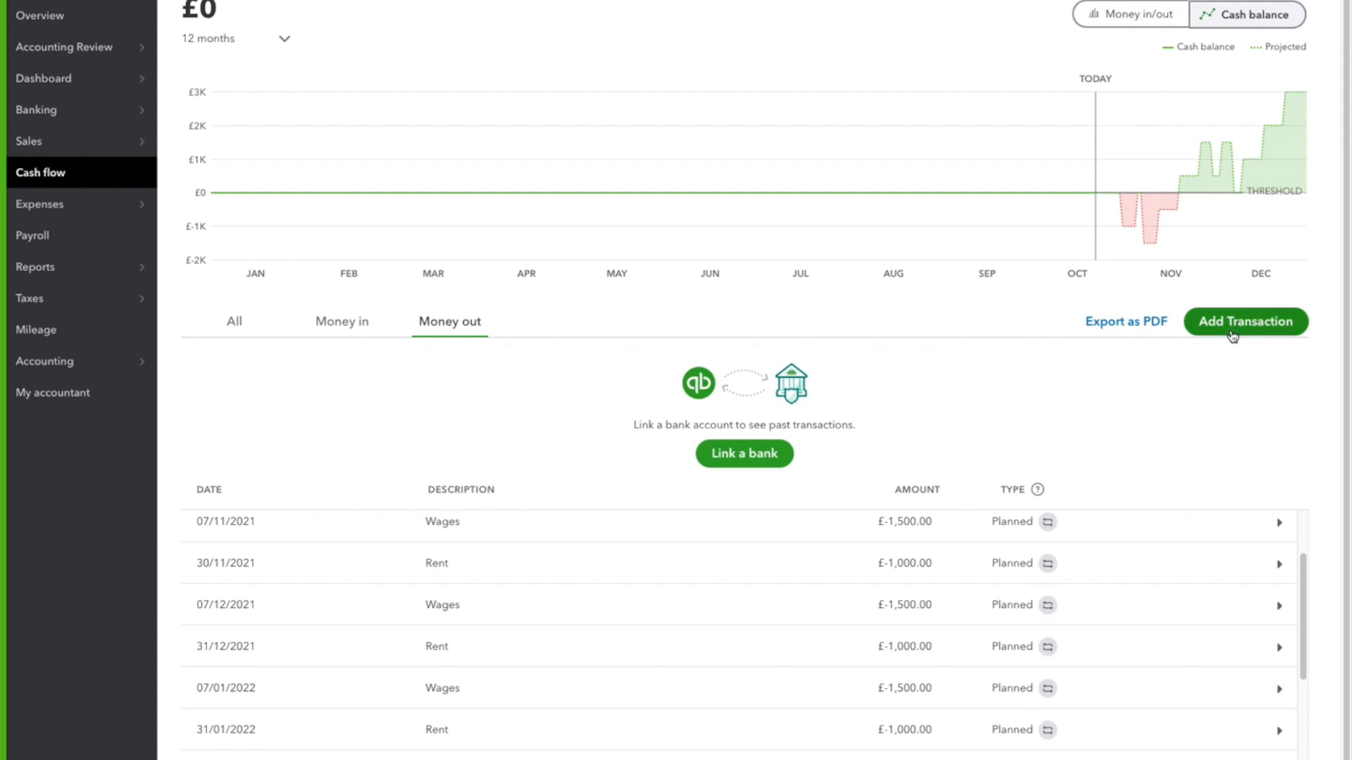
left_click(1230, 333)
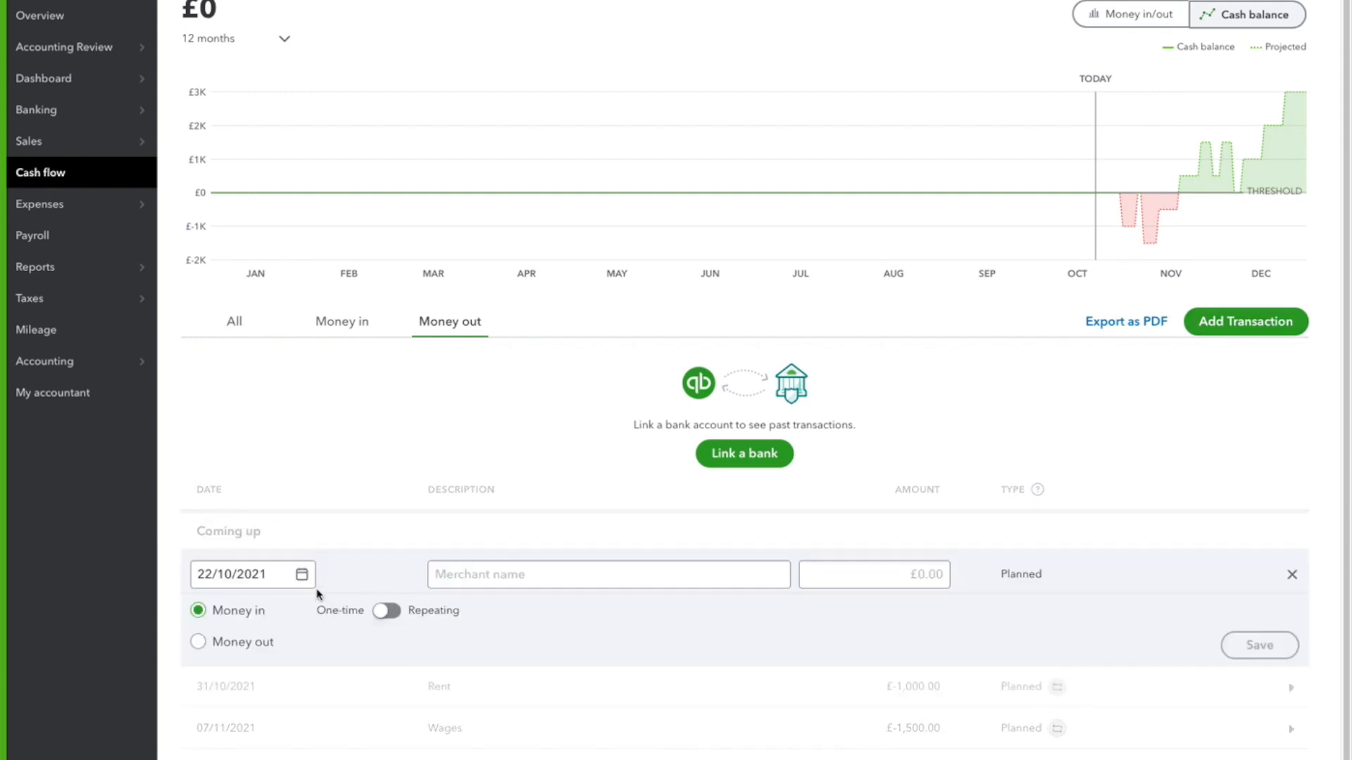
left_click(274, 579)
left_click(301, 575)
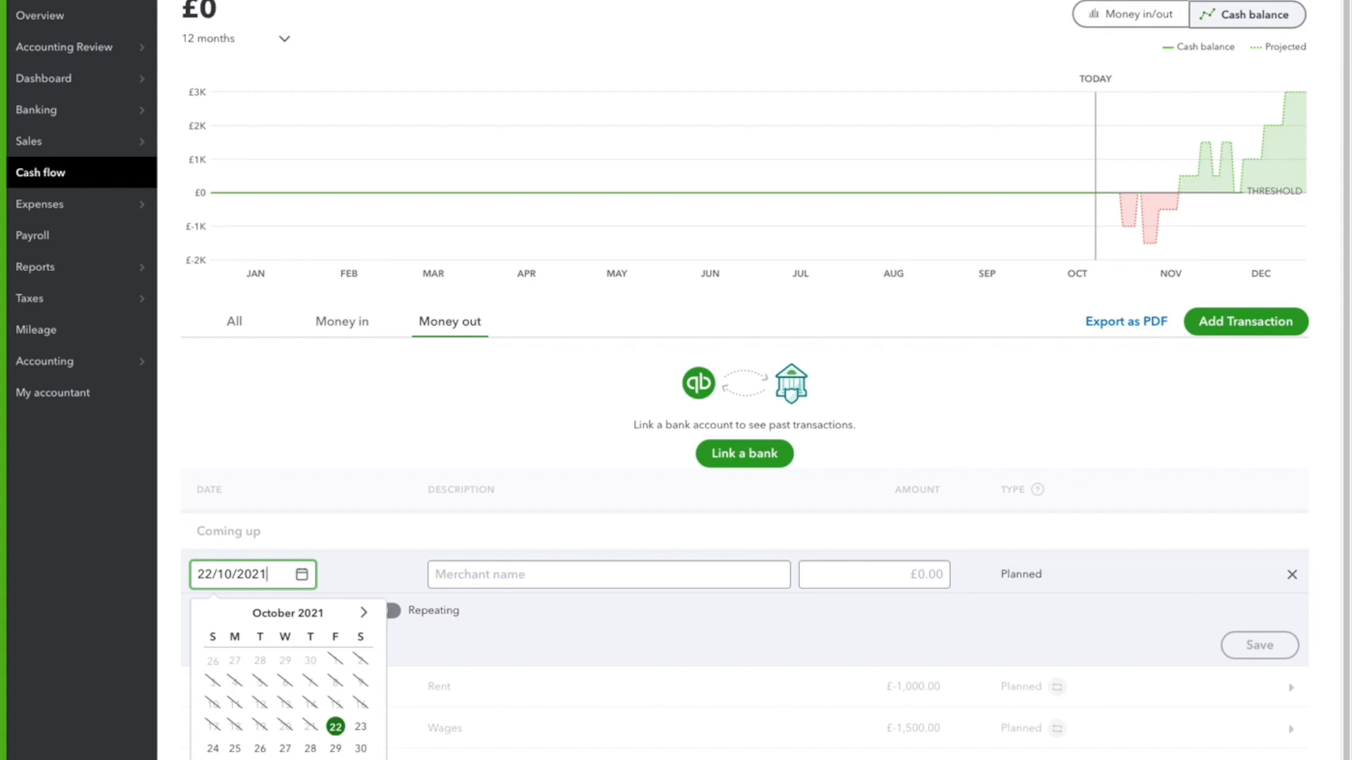
left_click(525, 575)
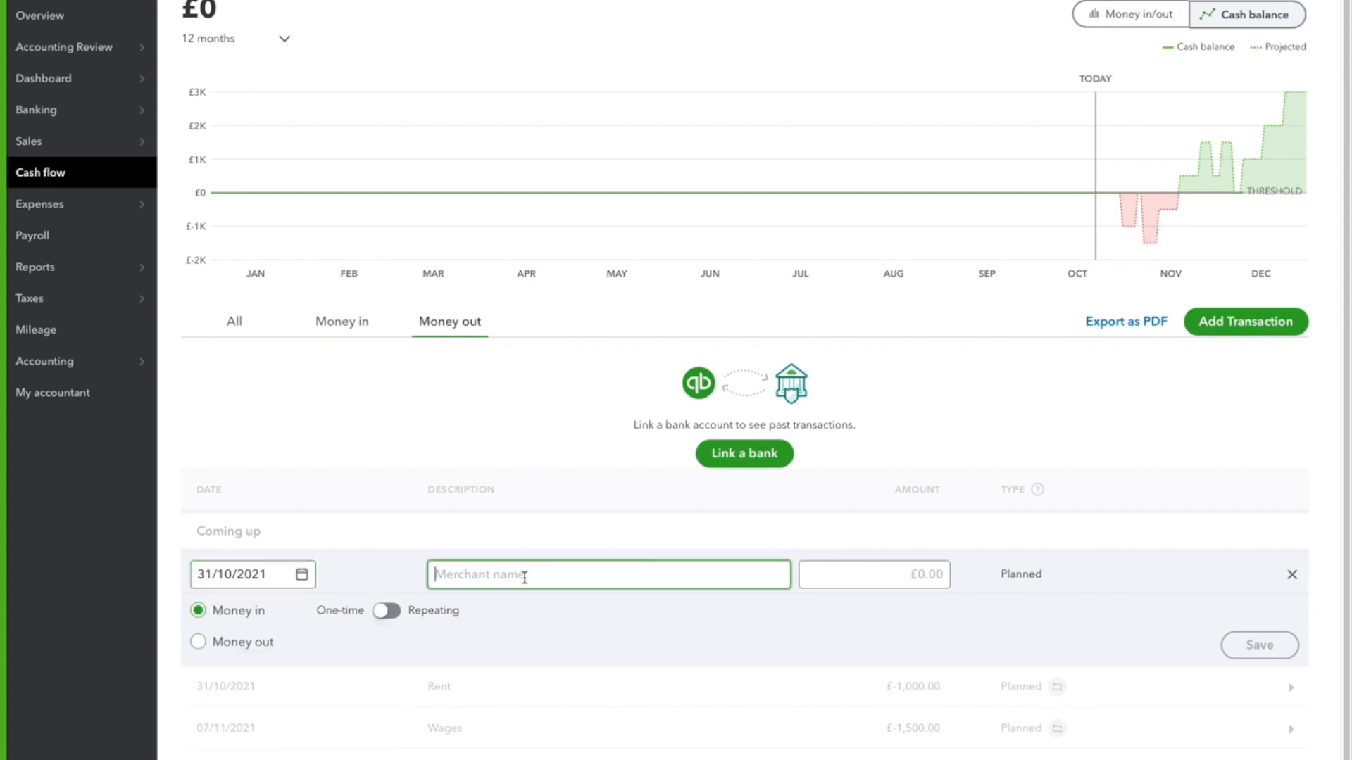
type("Supplies")
key("Tab")
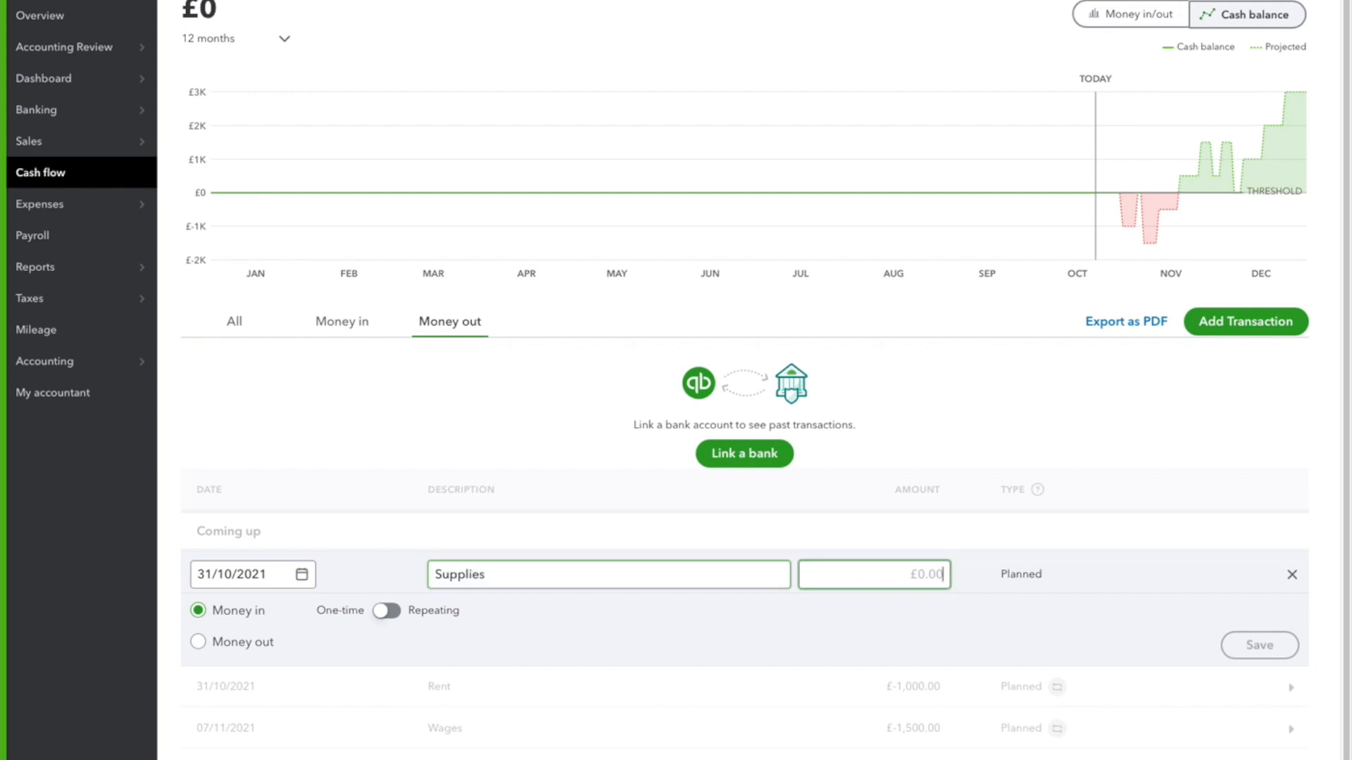
Set the Supplies amount to £250, make it a Money out item repeating monthly on day 1, and save it
type("250")
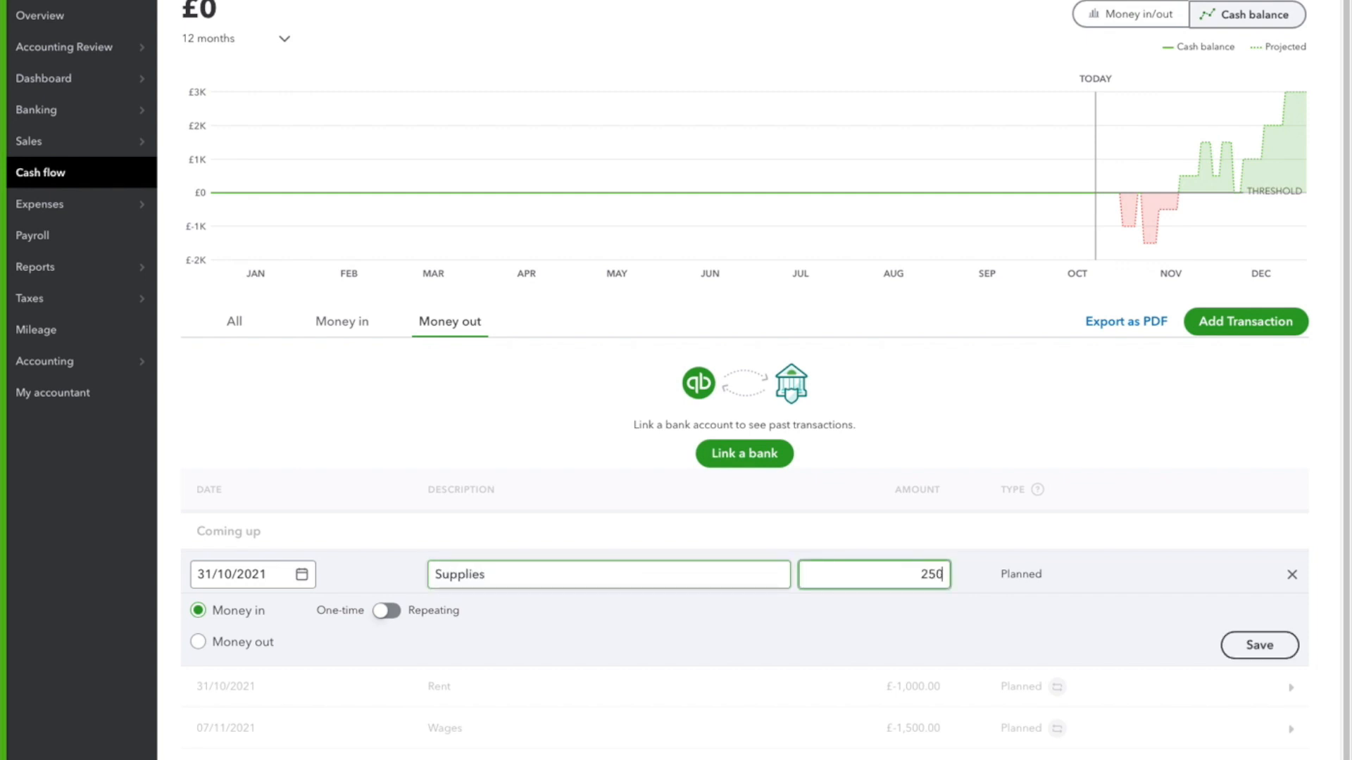
left_click(262, 649)
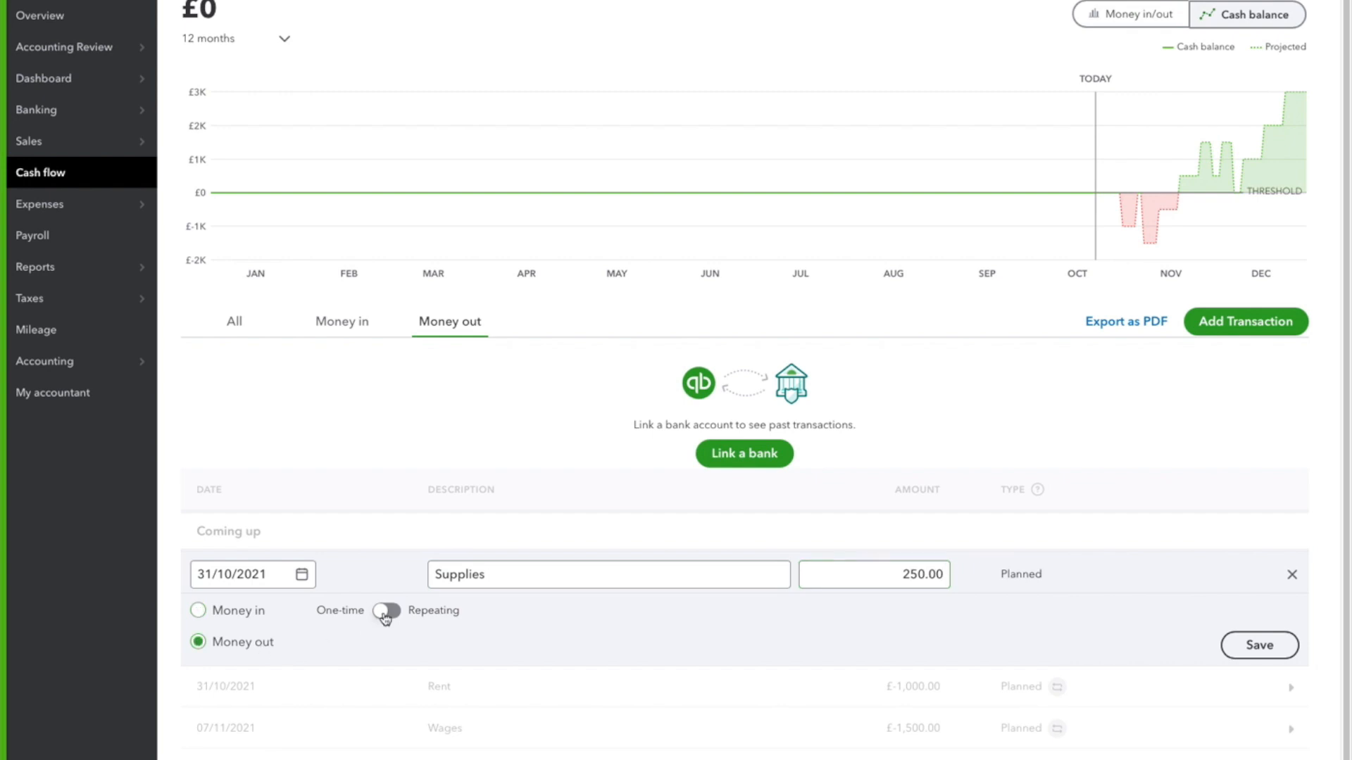
left_click(384, 611)
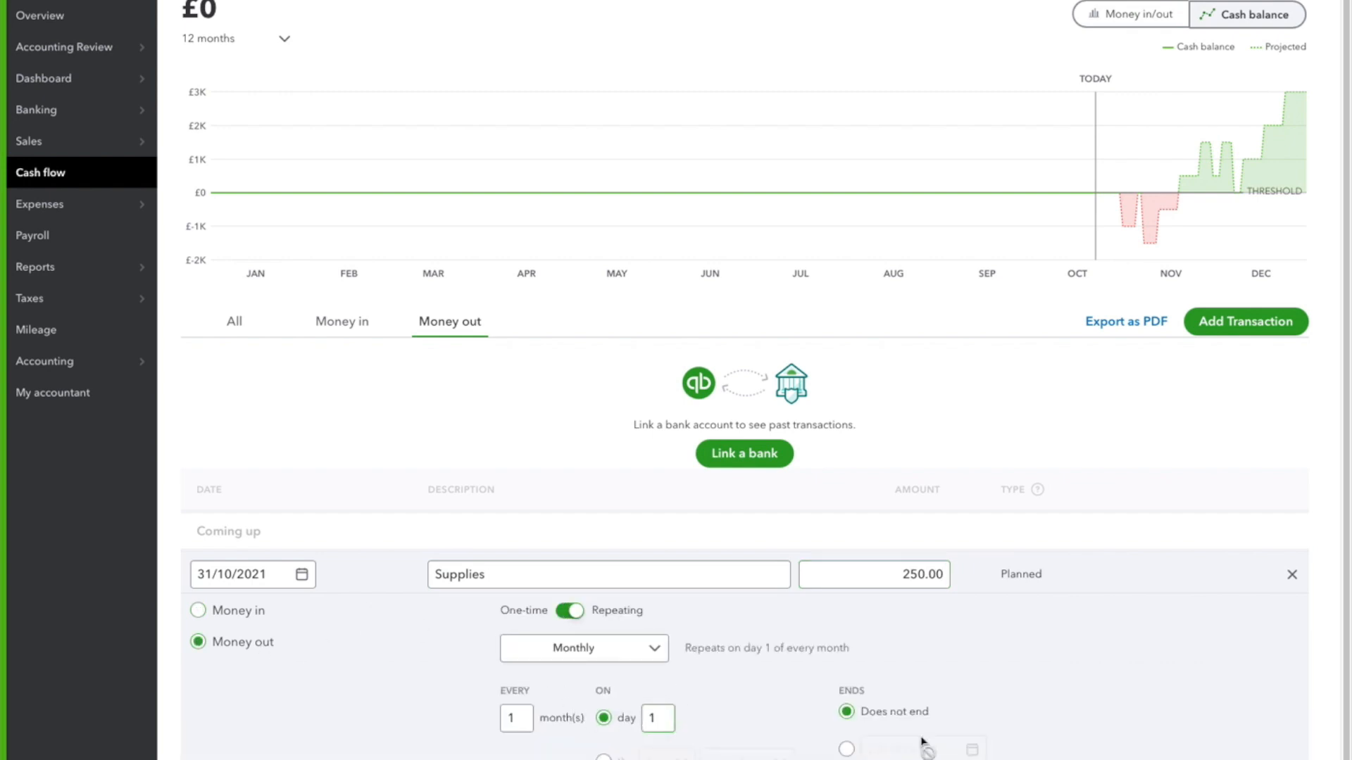
left_click(1075, 755)
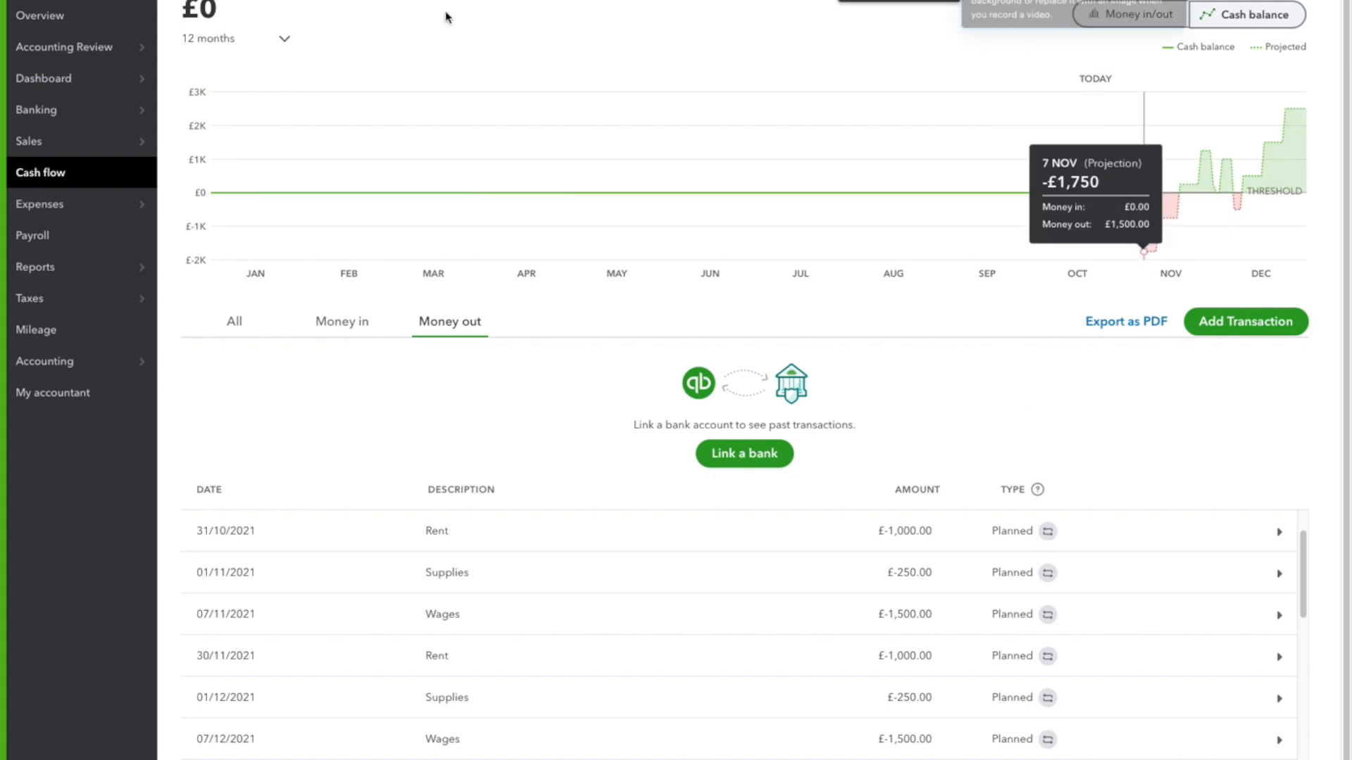
Set the cash flow chart's period to 24 months and review the planned Money out transactions
left_click(284, 39)
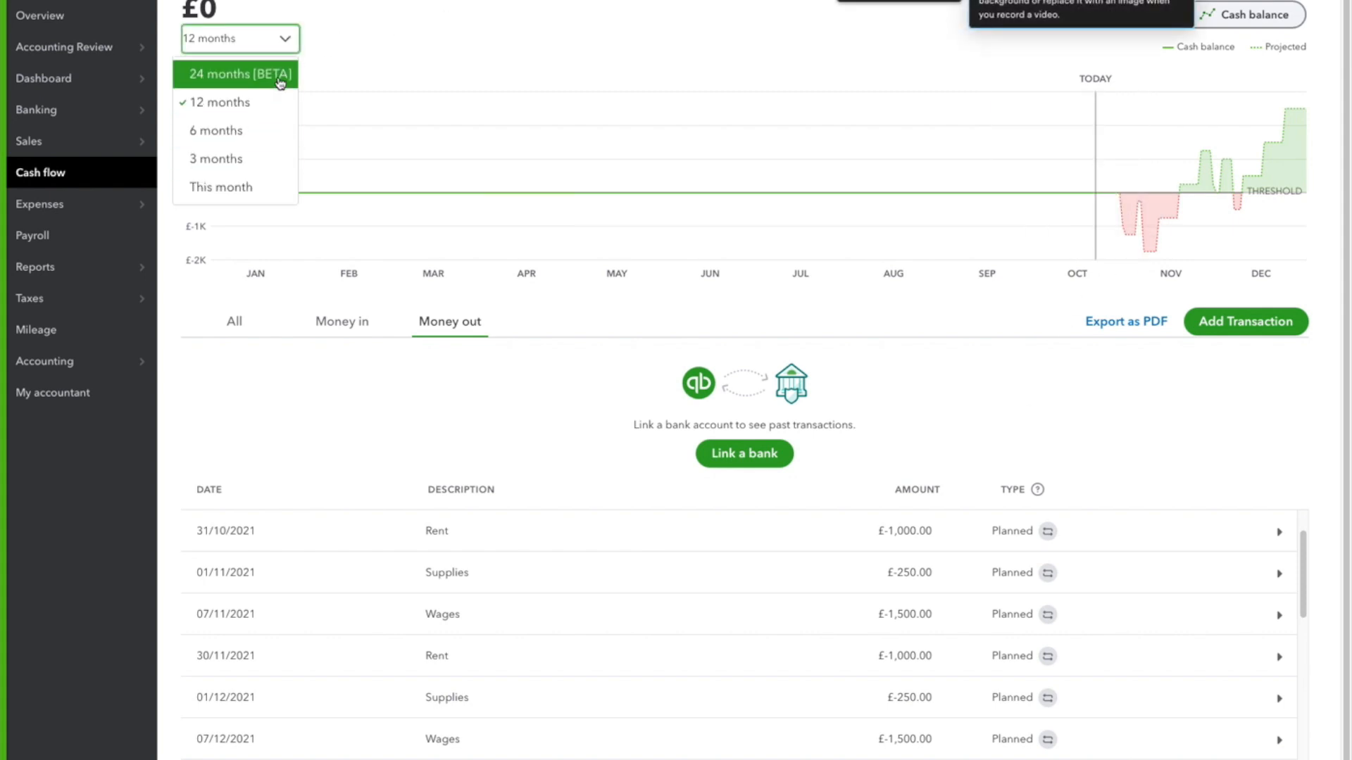
left_click(278, 75)
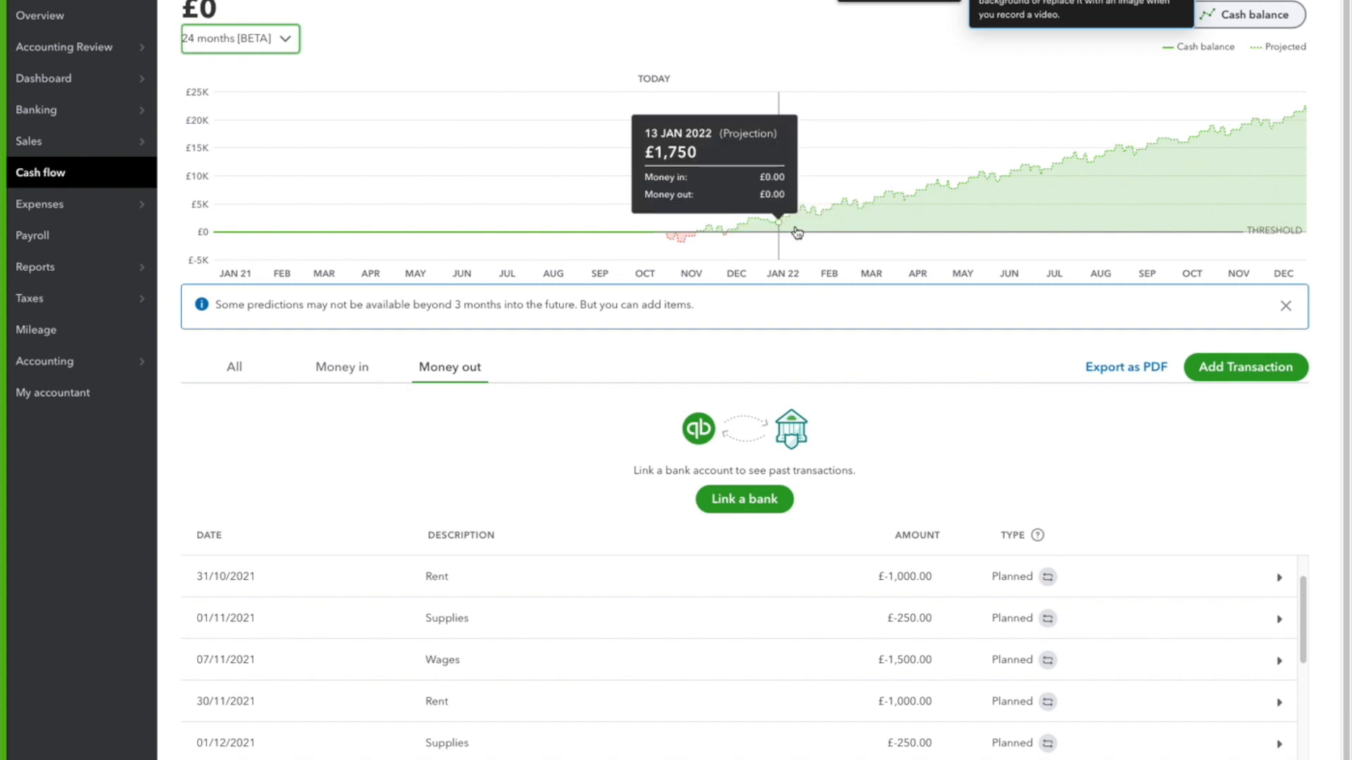
scroll(610, 637, "down", 2)
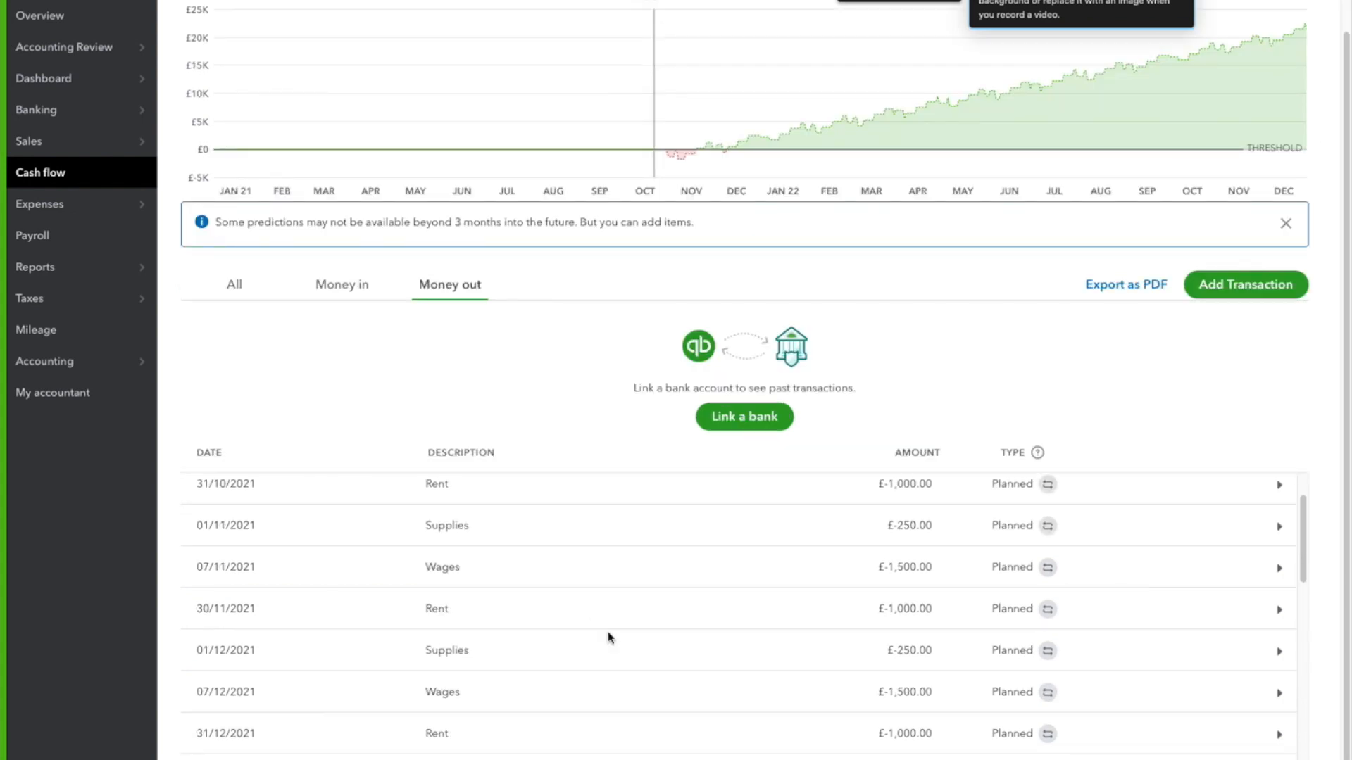
scroll(623, 593, "down", 1)
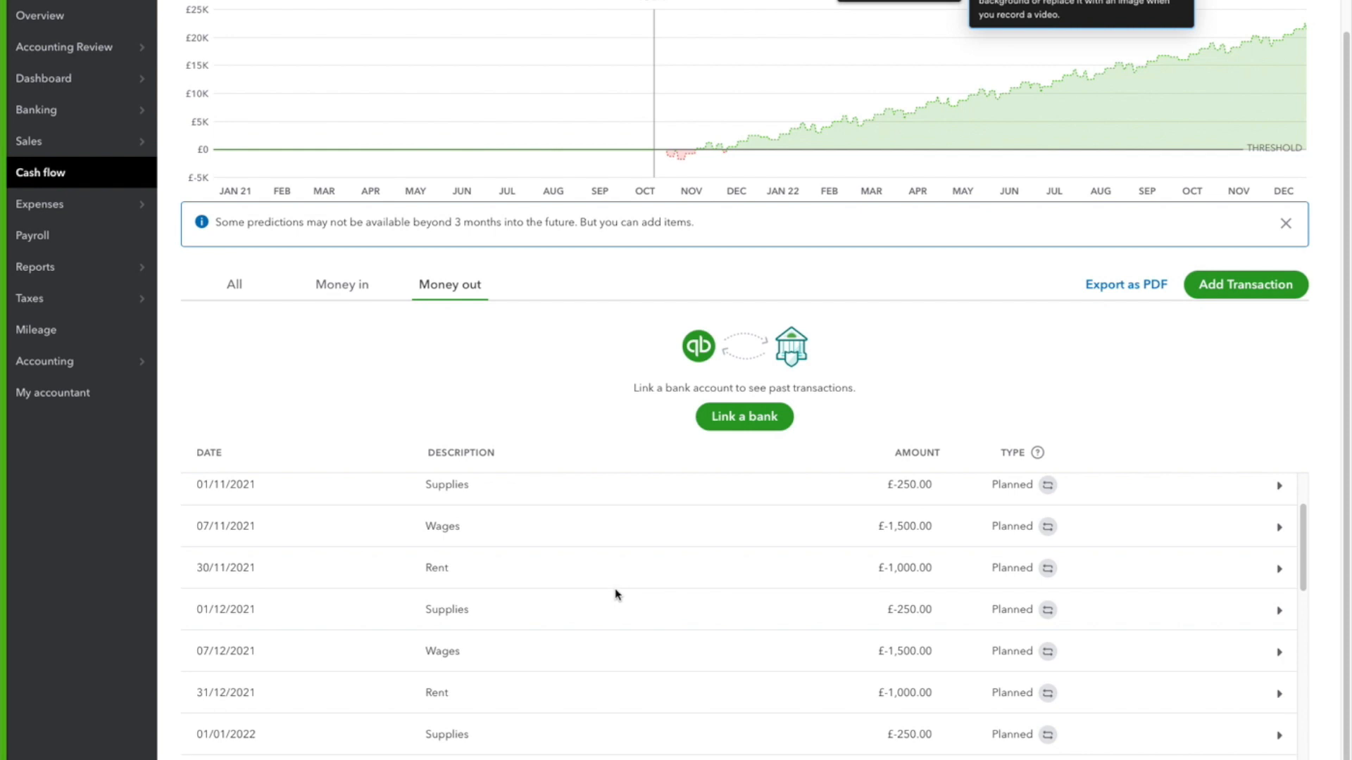
scroll(623, 564, "down", 1)
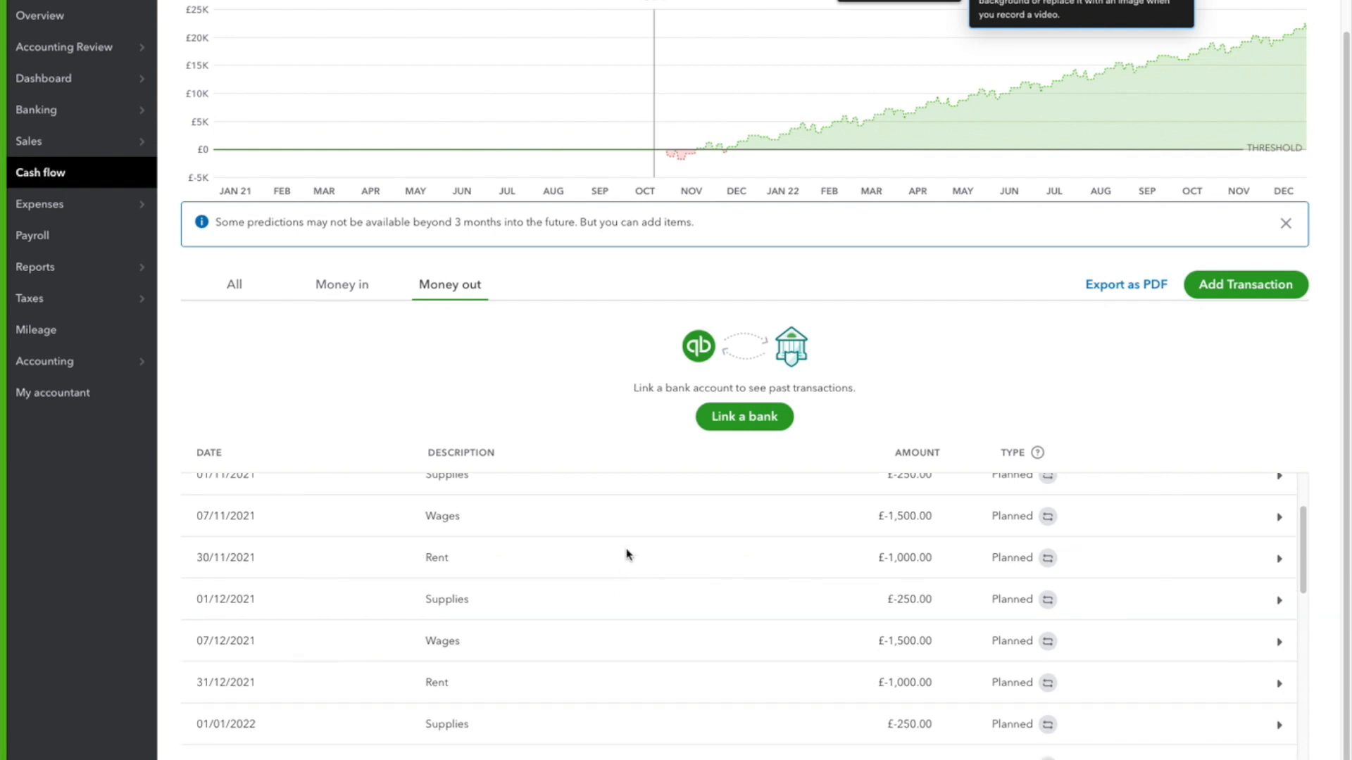
scroll(627, 553, "up", 6)
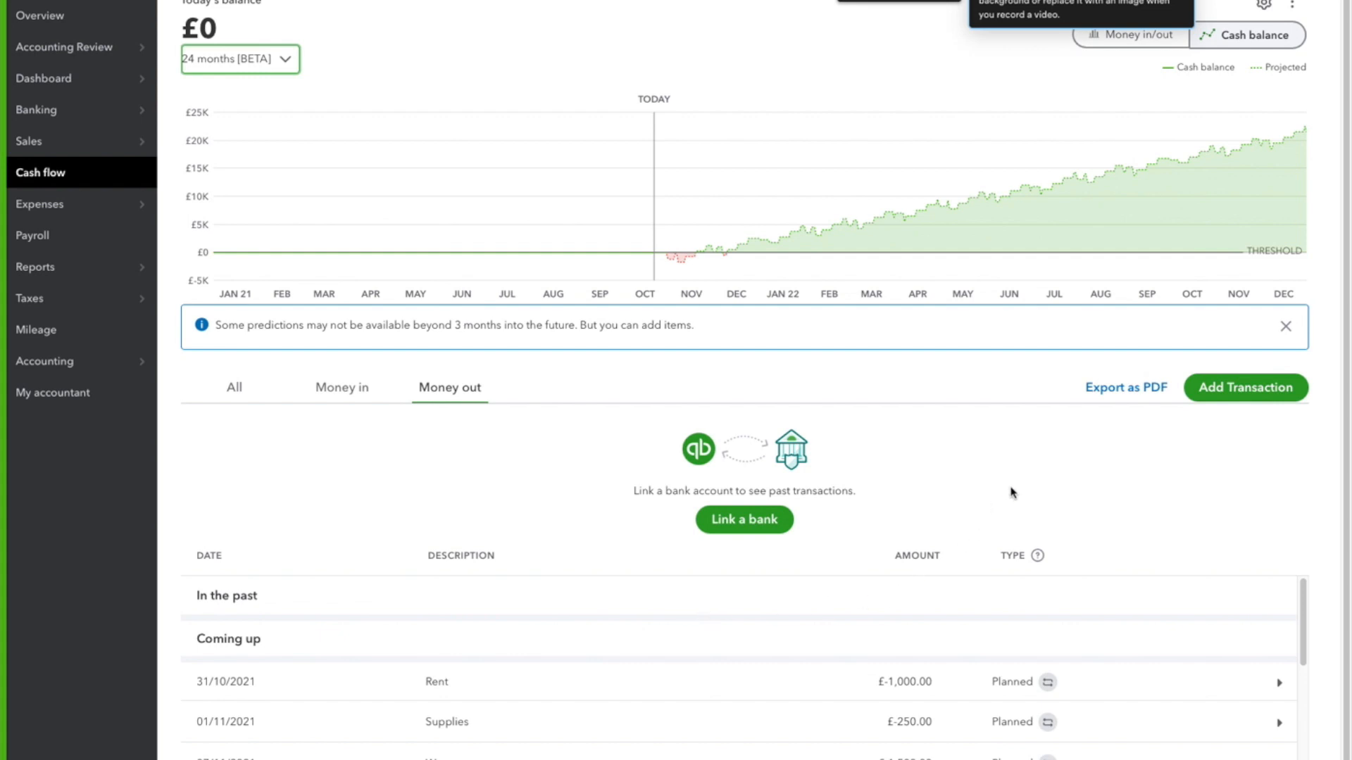
Add and save a one-time Money out transaction dated 15/11/2021 with the description "Fridge Replacment" and the amount £2,500
left_click(1230, 400)
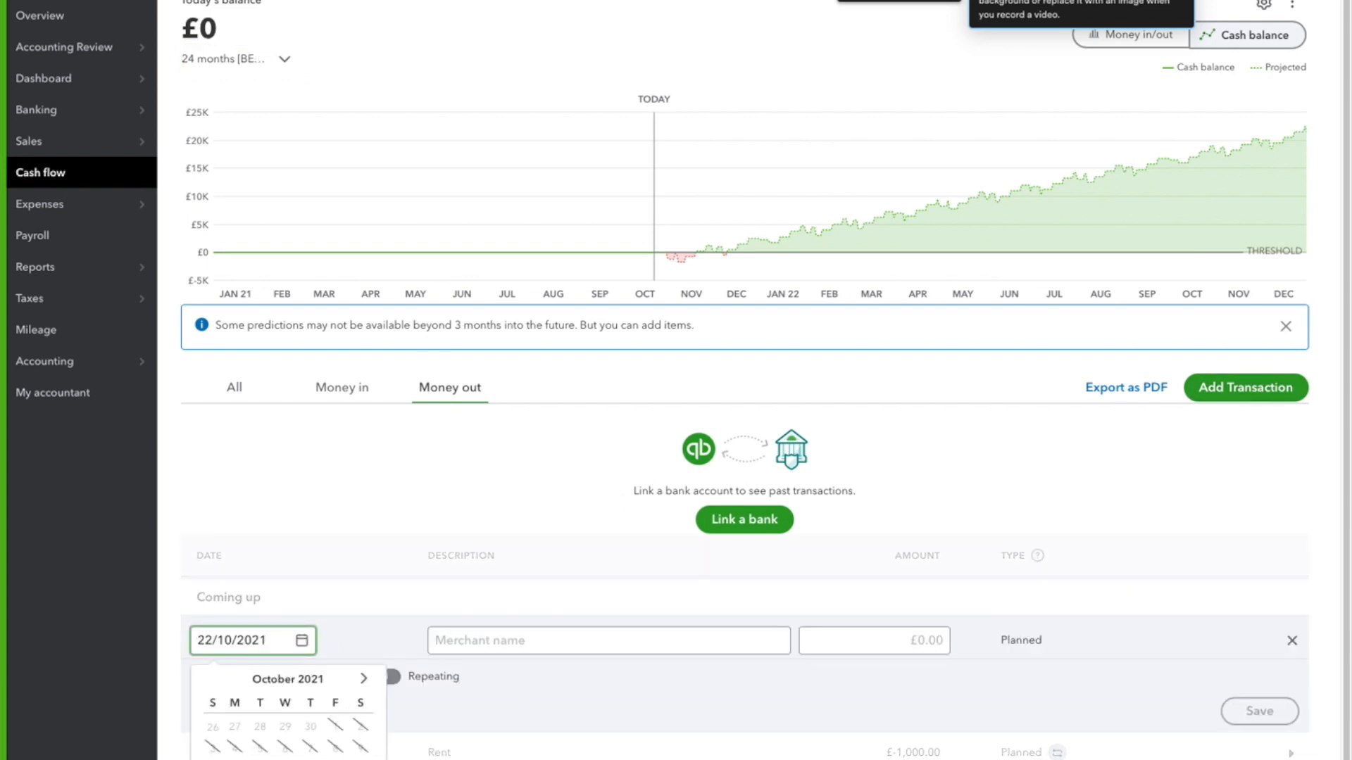
left_click(363, 678)
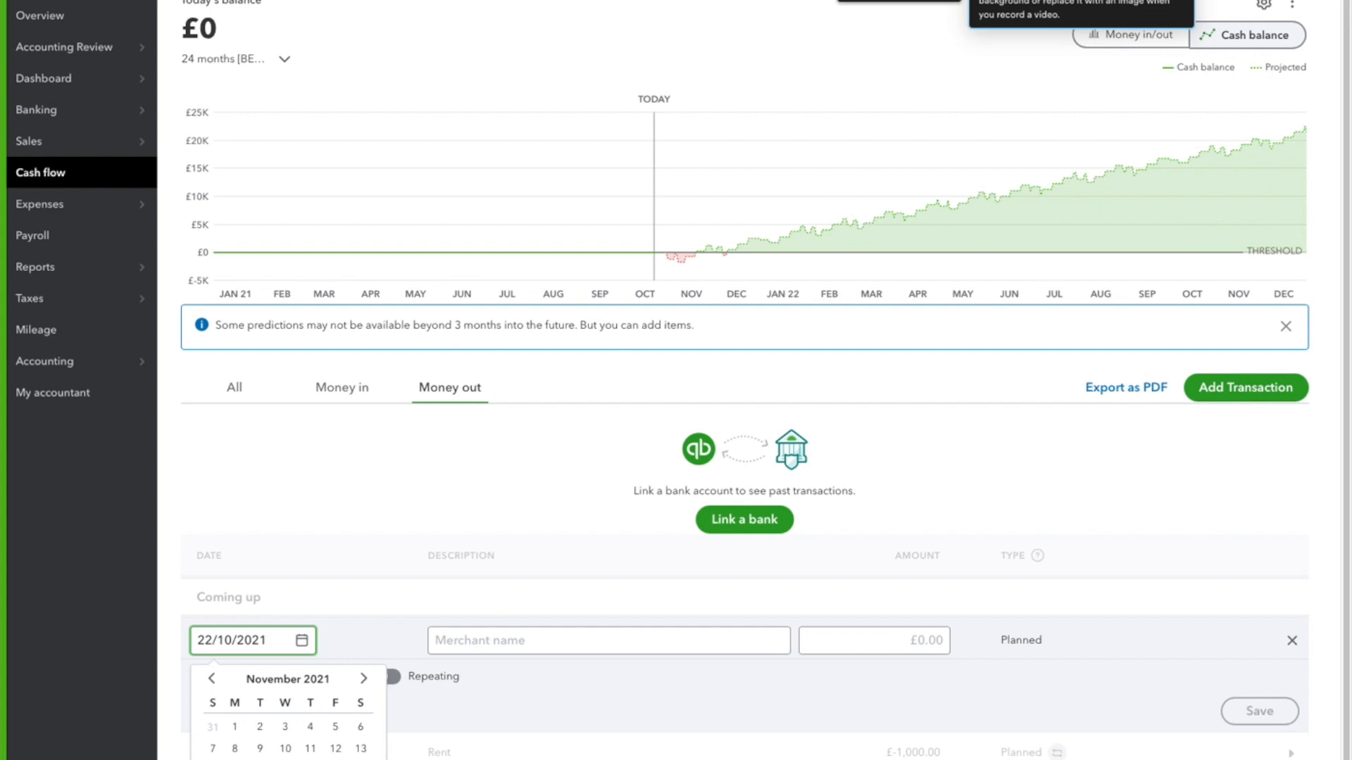
left_click(235, 759)
left_click(239, 711)
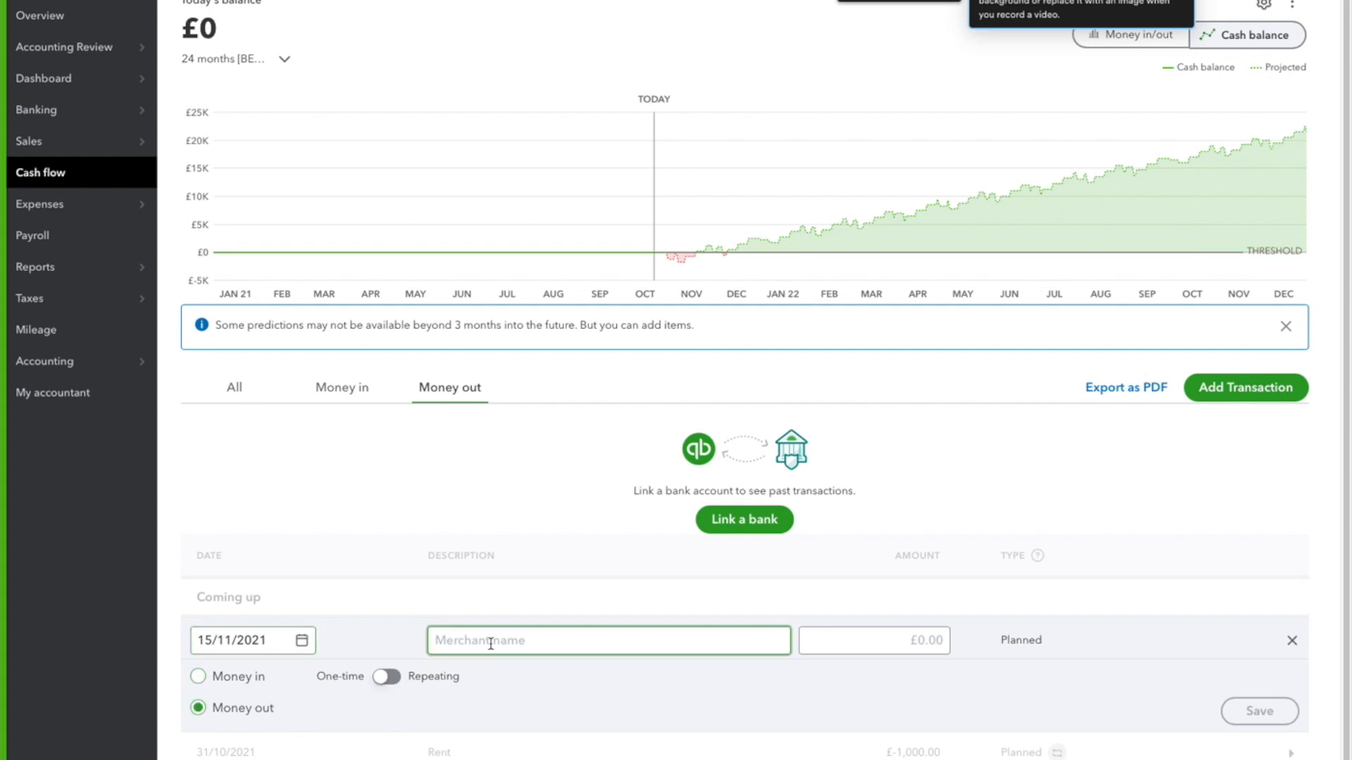
type("Fridge Replacment")
key("Tab")
type("25")
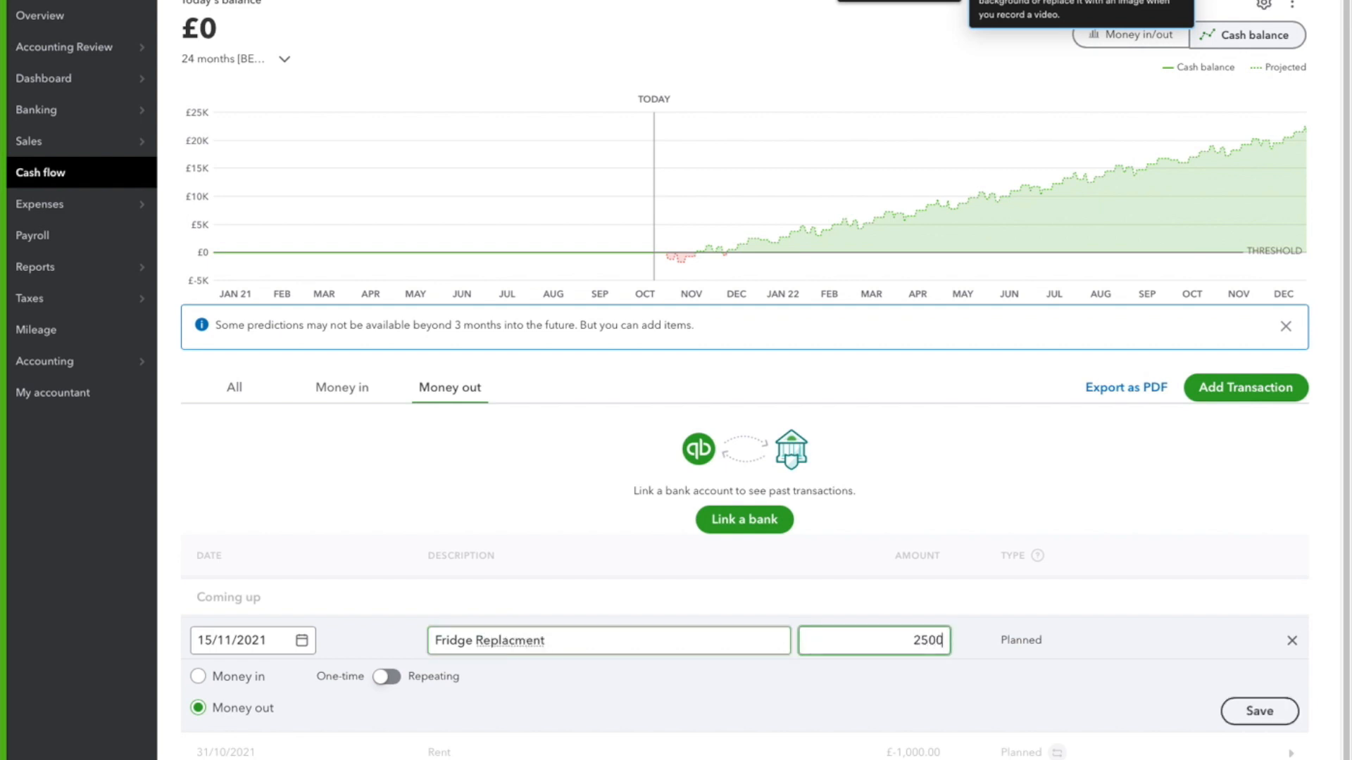
left_click(1268, 711)
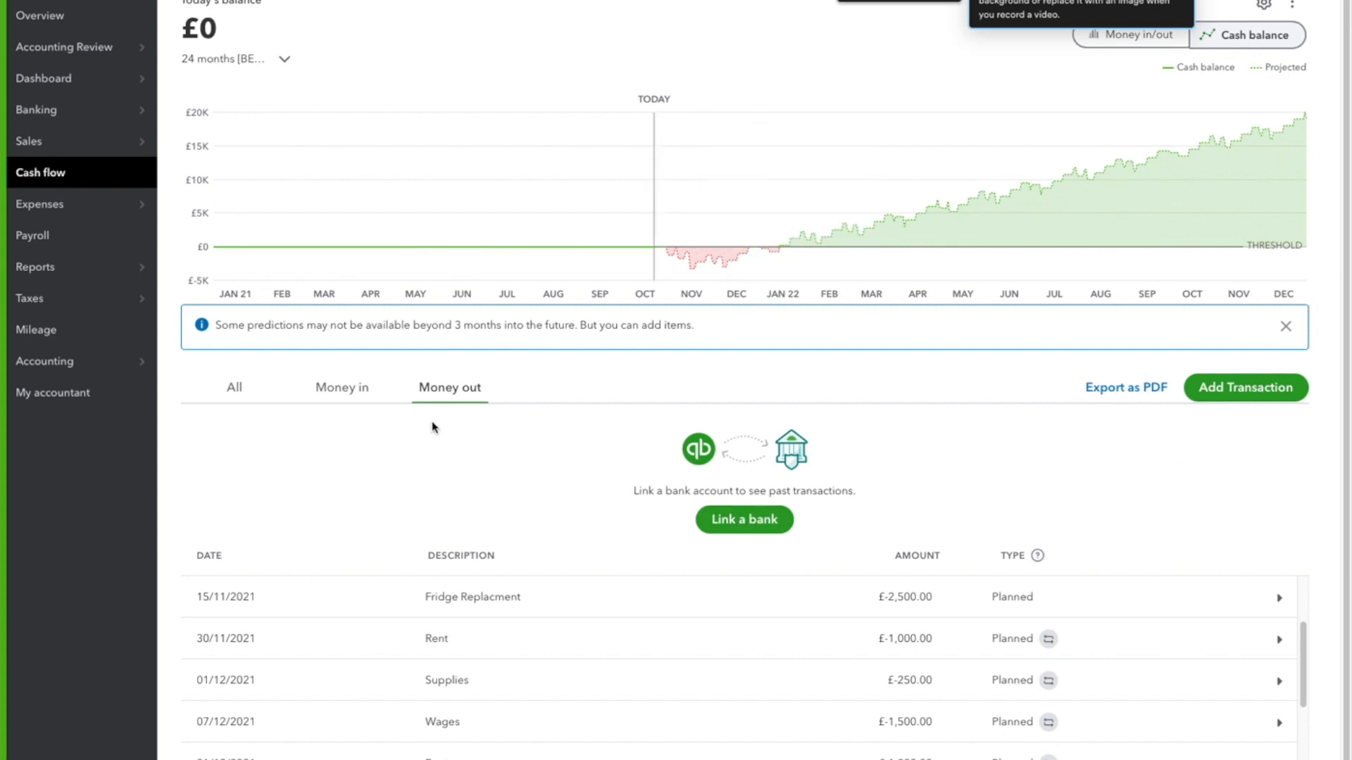
Add and save a one-time Money in transaction dated 22/10/2021 with the description "Loan" and the amount £5,000
left_click(1218, 390)
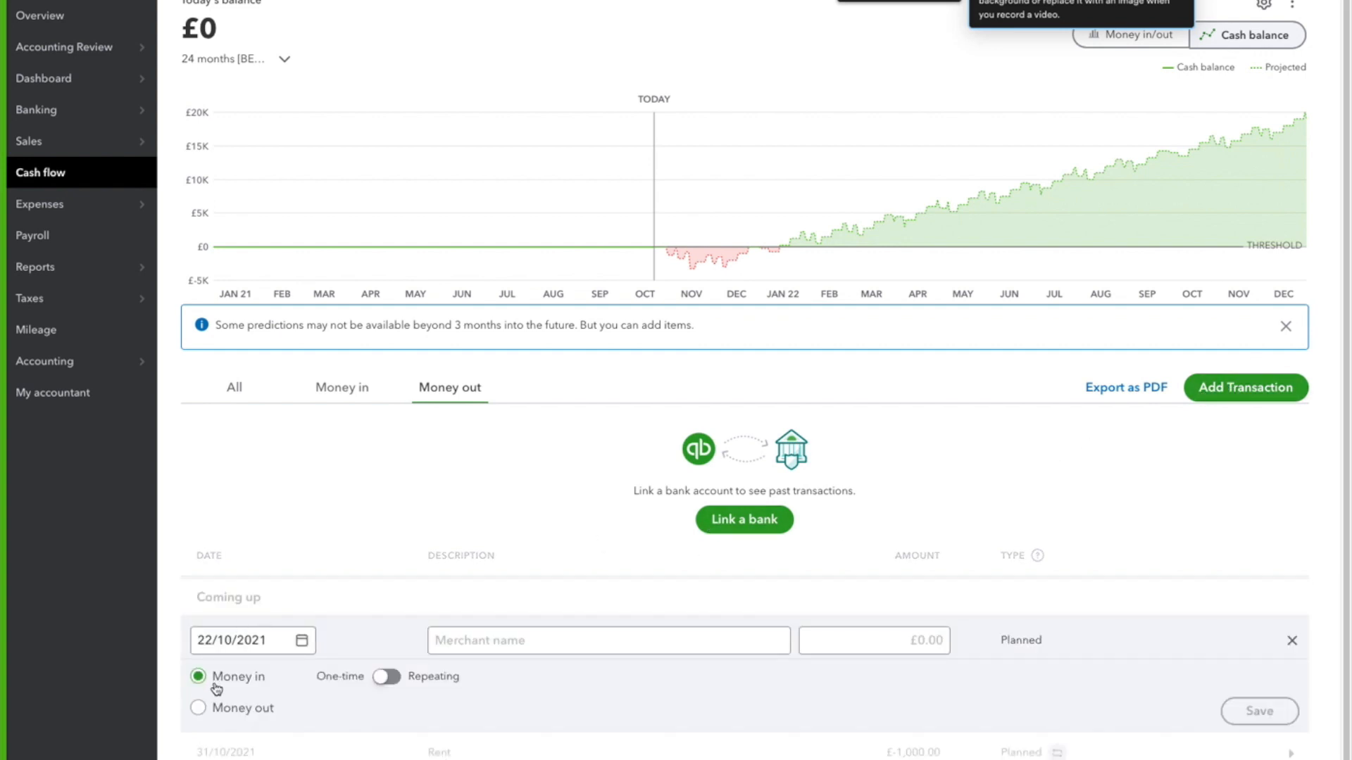
left_click(493, 644)
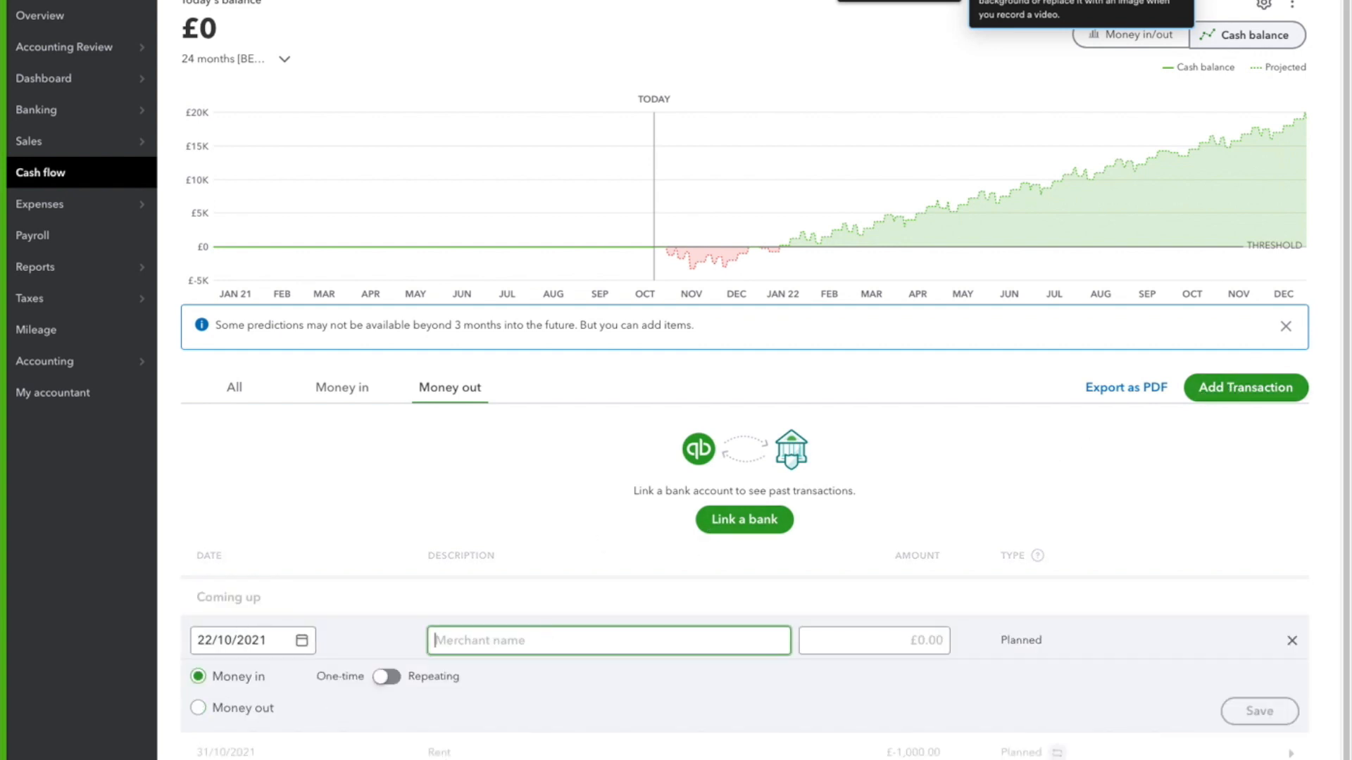
type("Loan")
key("Tab")
type("5")
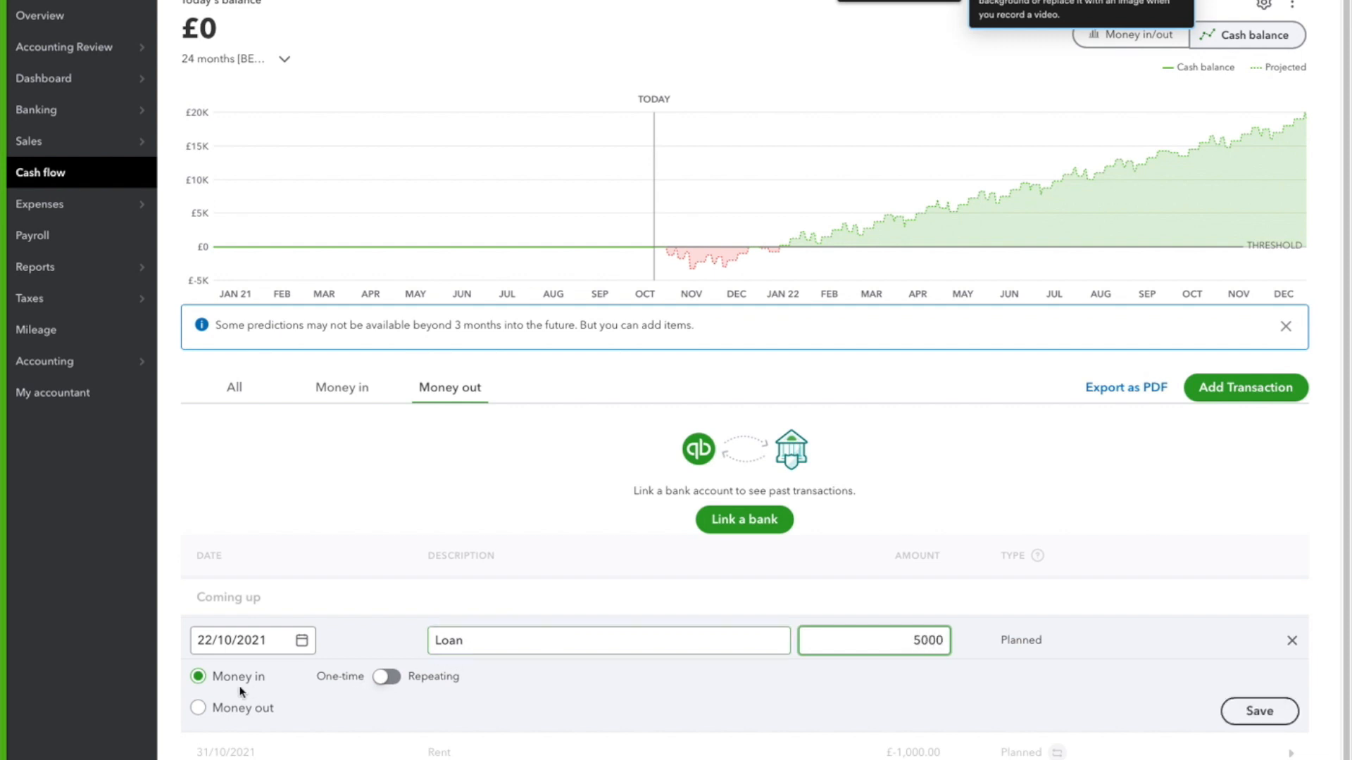
left_click(1260, 712)
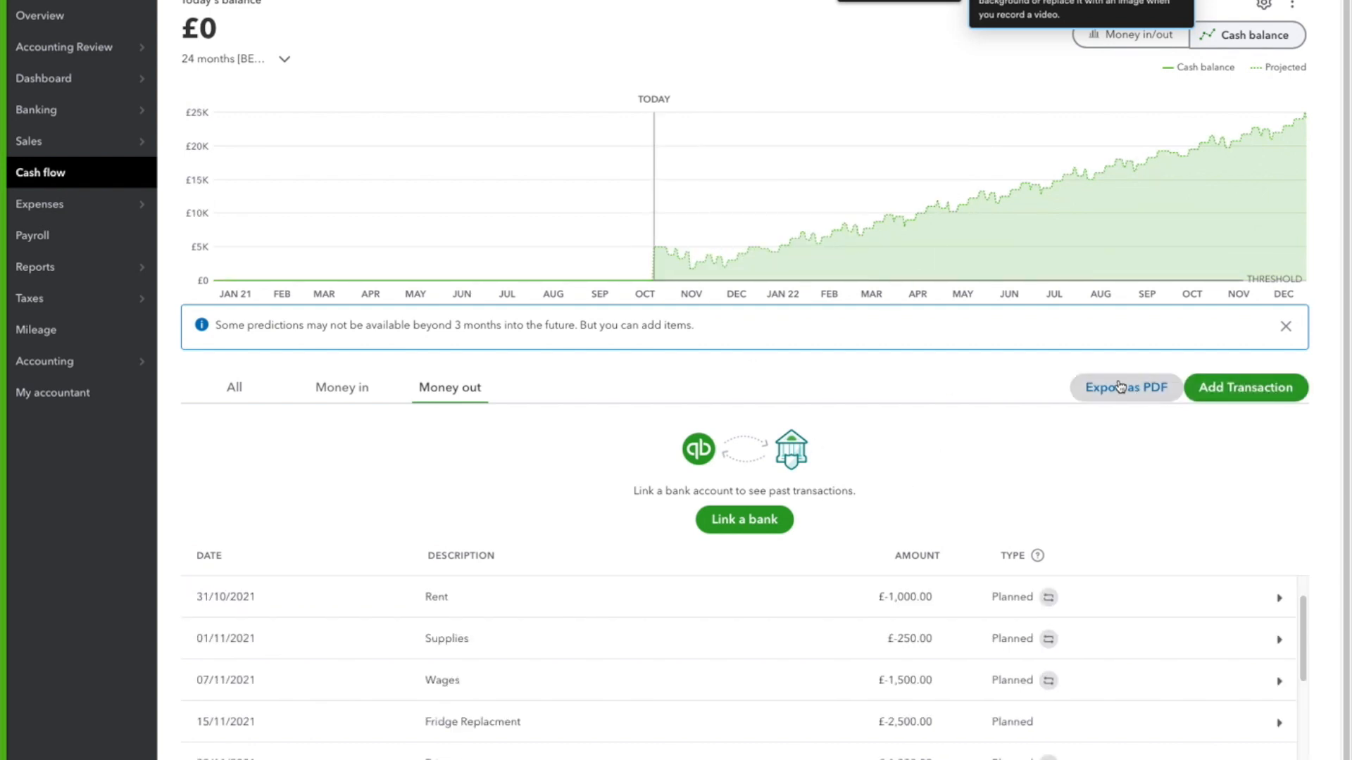
Start a planned transaction of £100 with the description "Loan repayment" and make it a repeating Money out item
left_click(1254, 399)
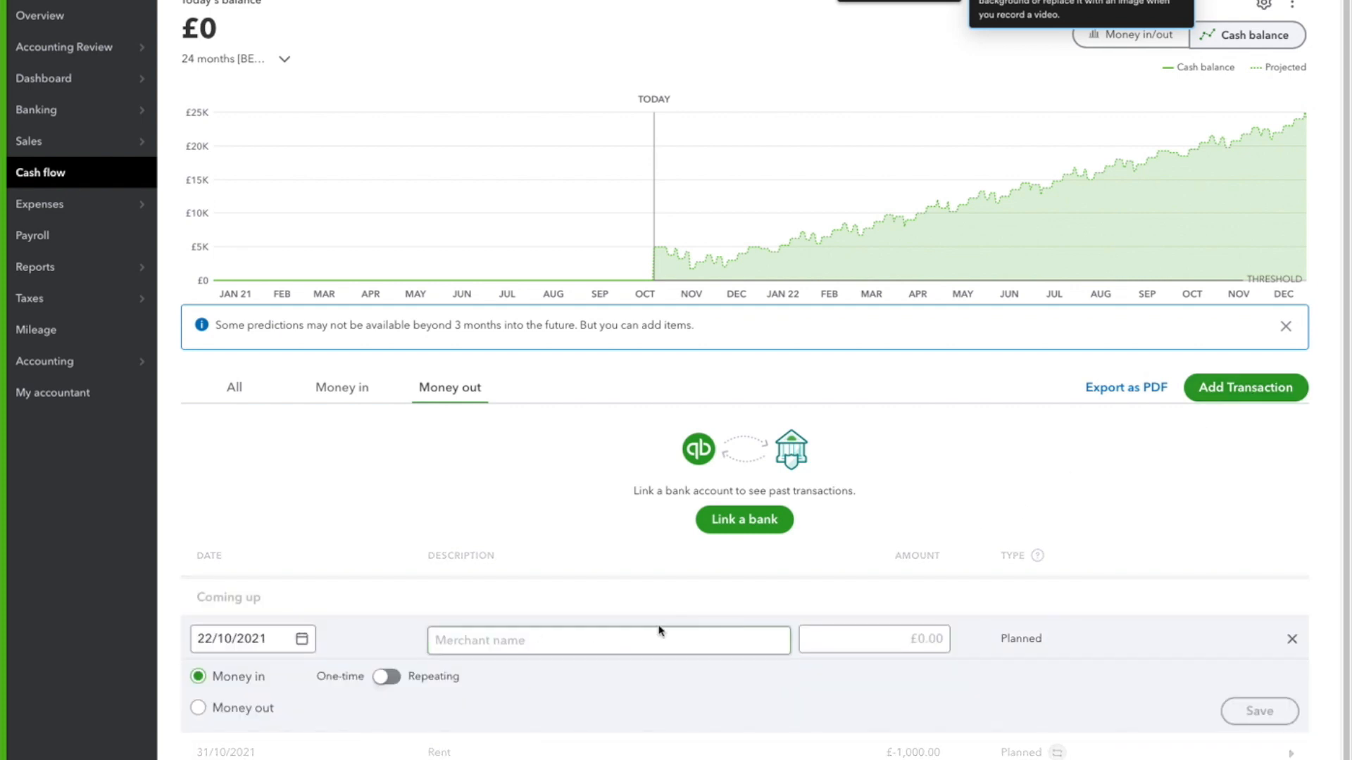
left_click(832, 641)
type("100")
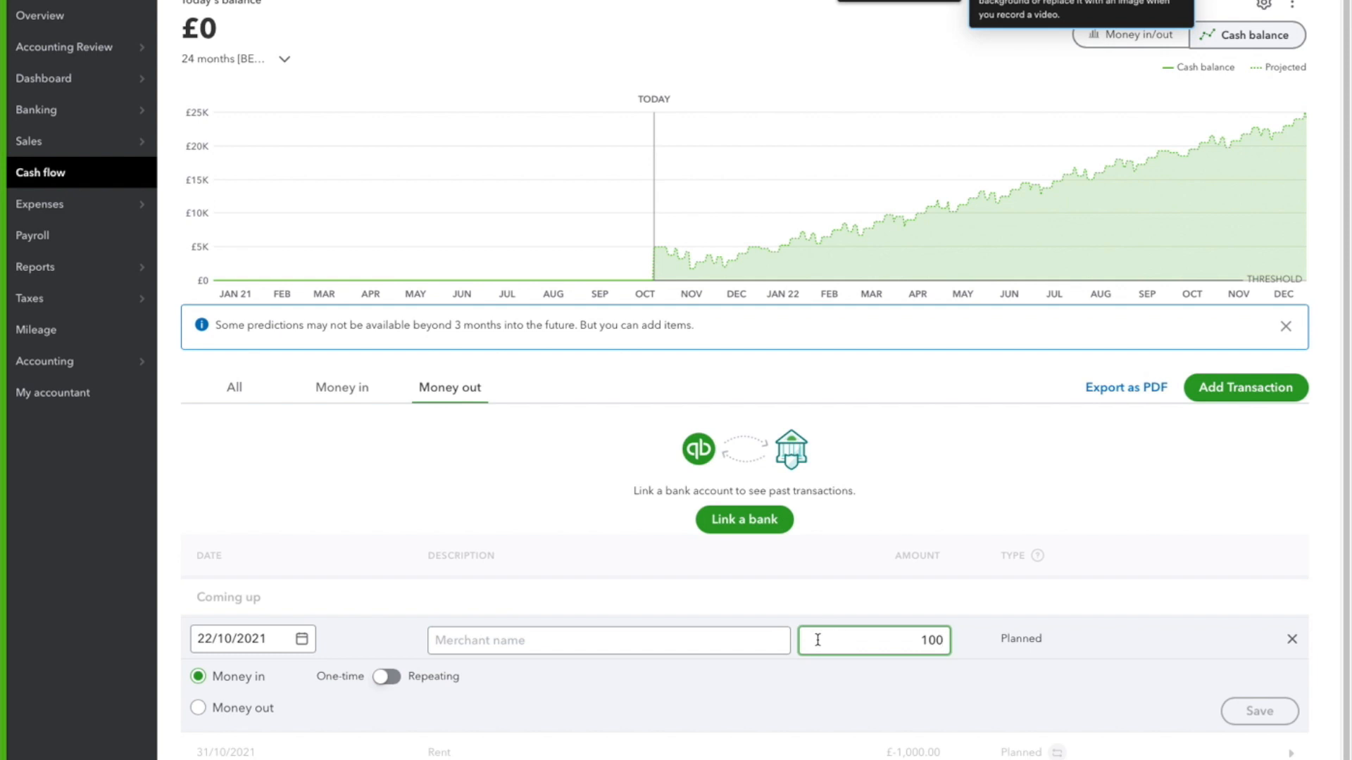
left_click(695, 645)
type("Lo")
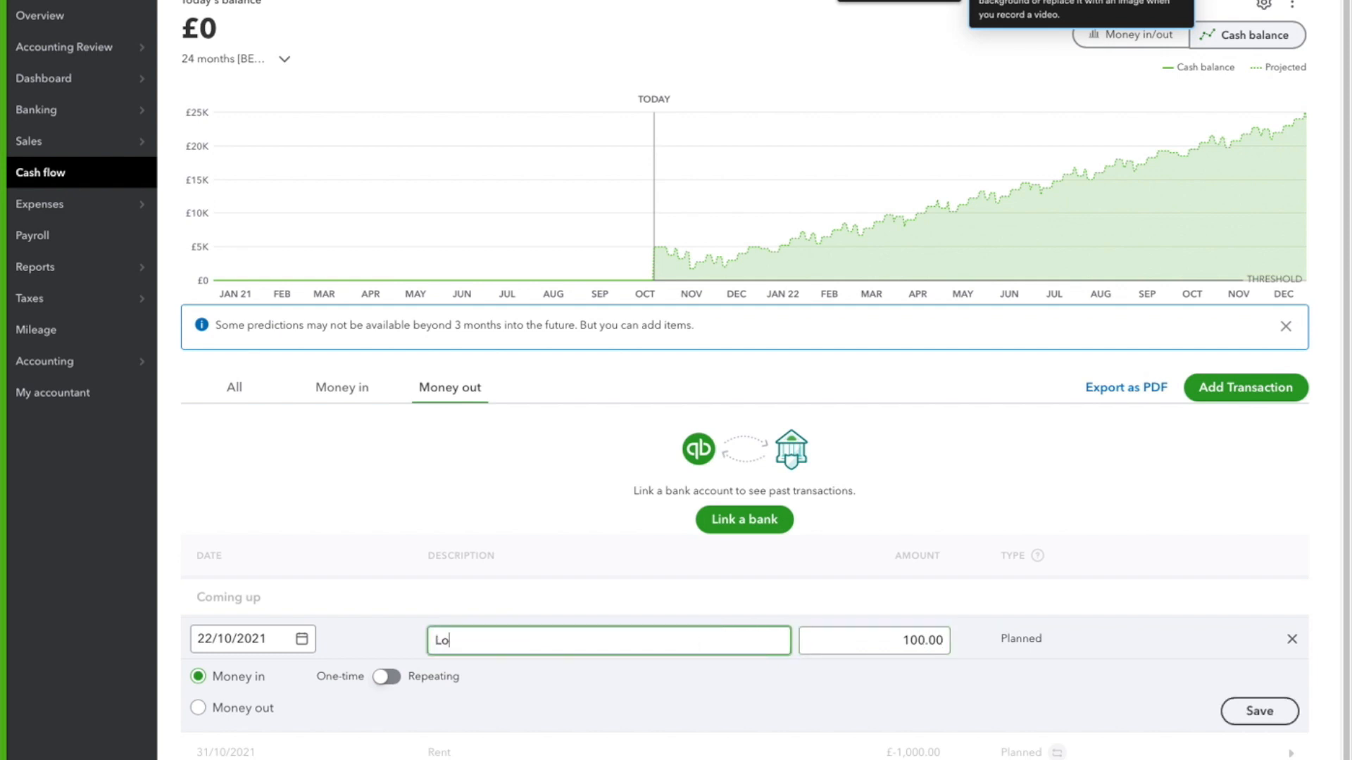
type("an repayment")
left_click(387, 677)
left_click(220, 721)
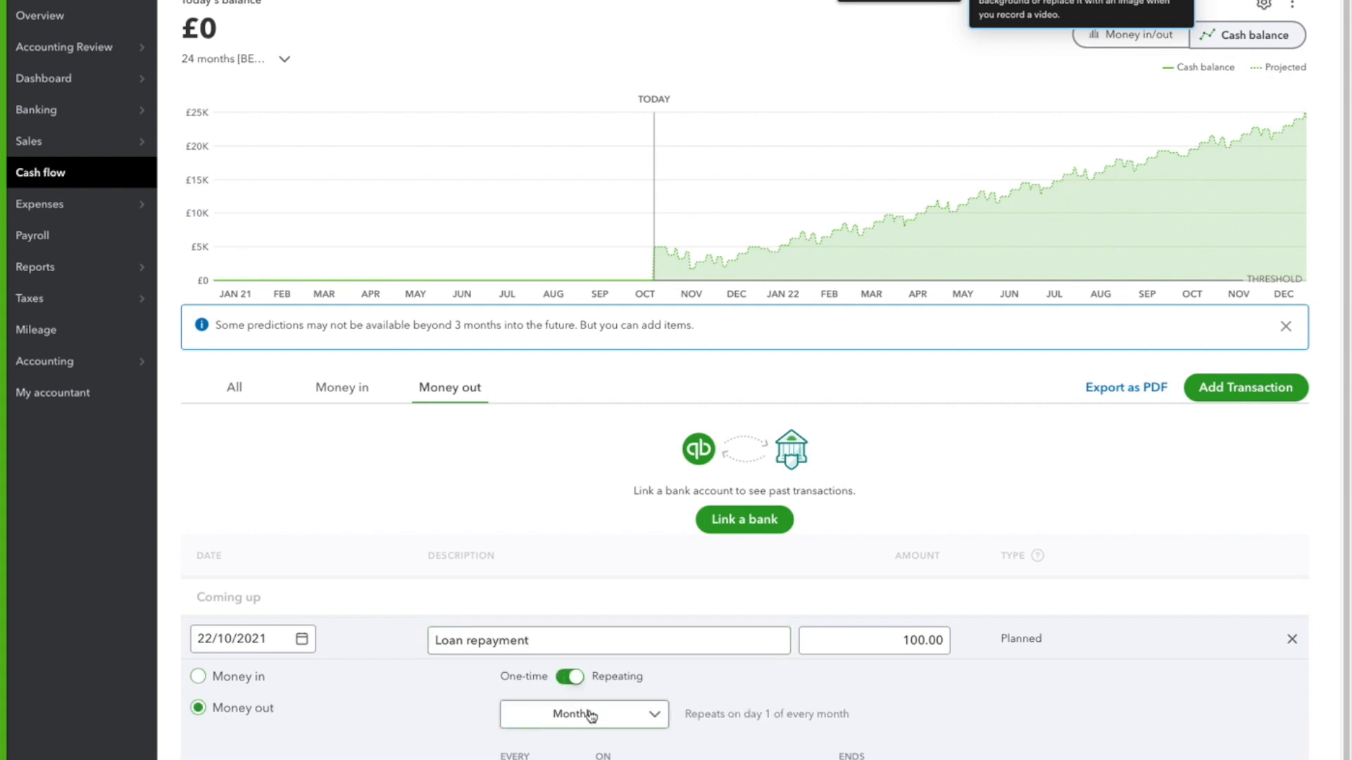
Set the monthly Loan repayment to end after 50 occurrences and save the transaction
scroll(879, 685, "down", 2)
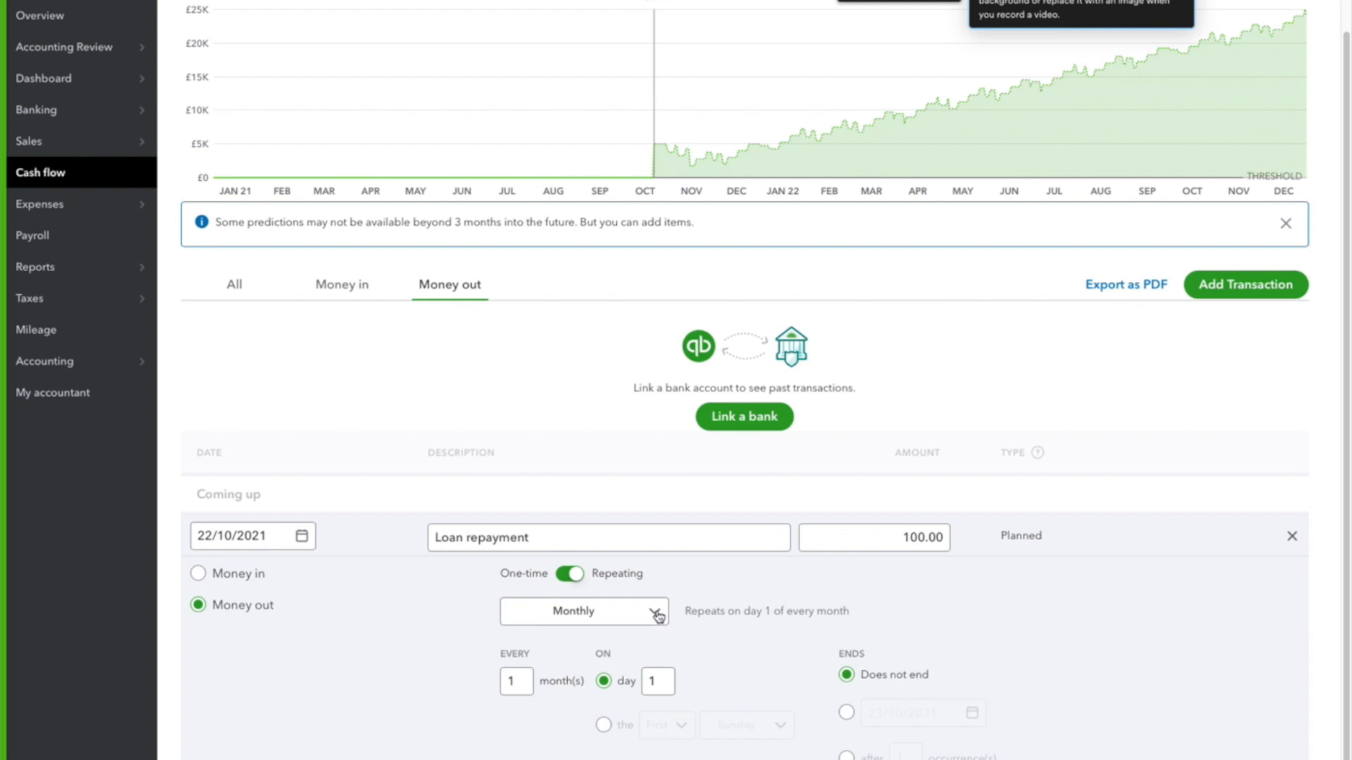
left_click(846, 755)
left_click(917, 755)
key("BackSpace")
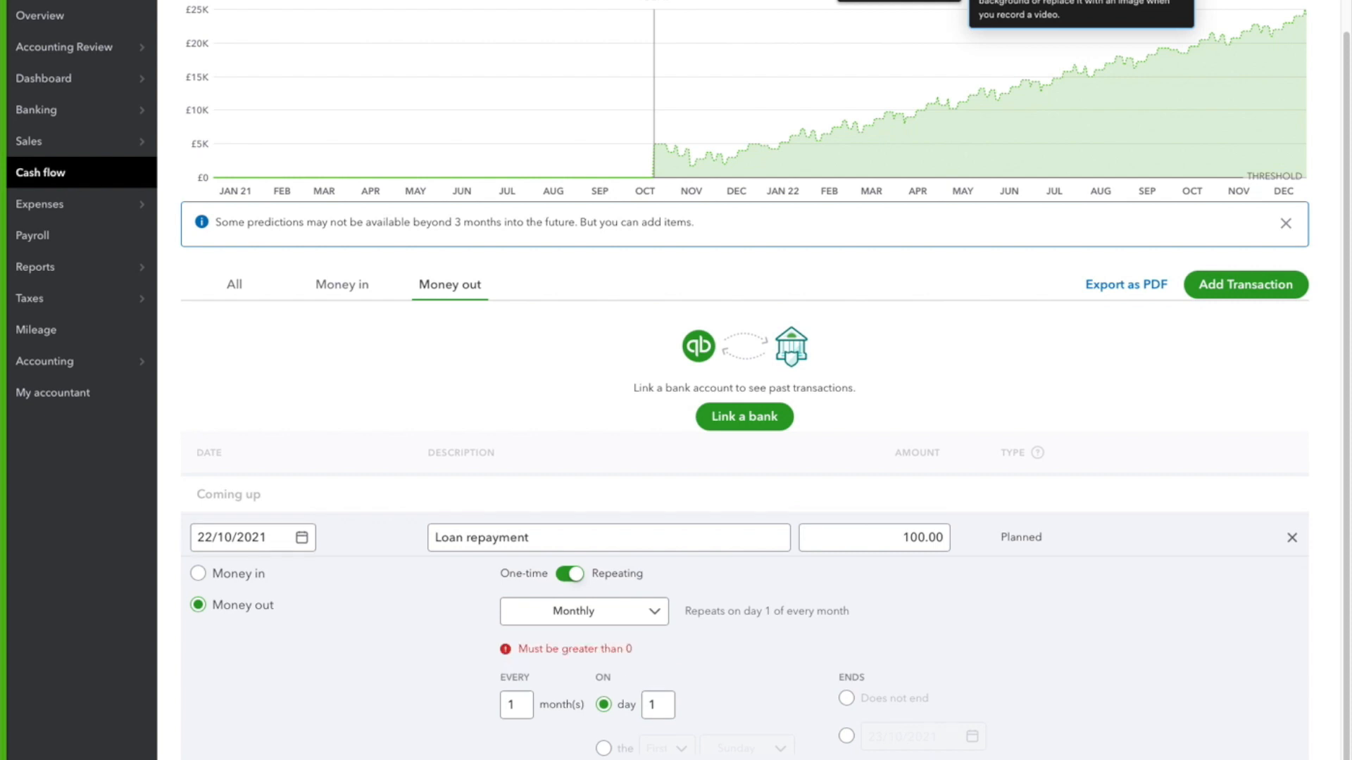
type("50")
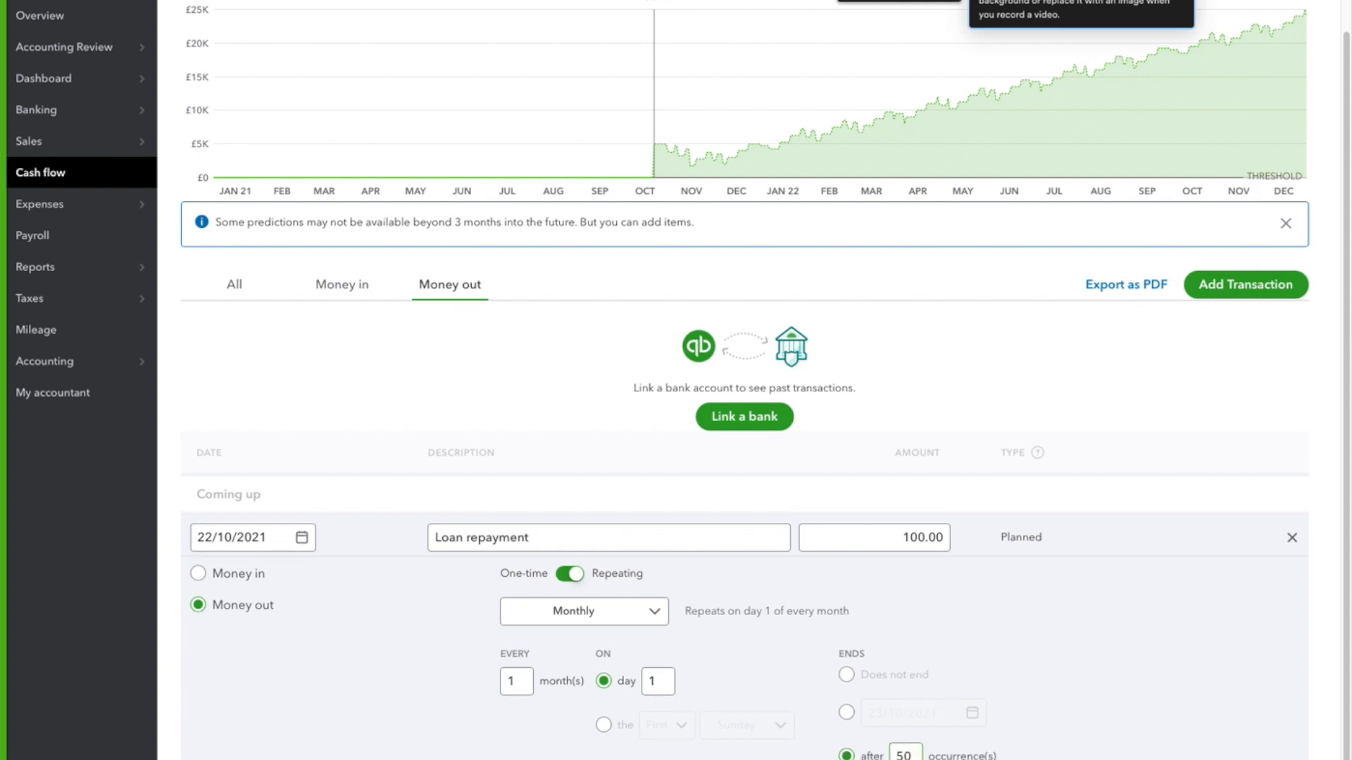
left_click(1229, 759)
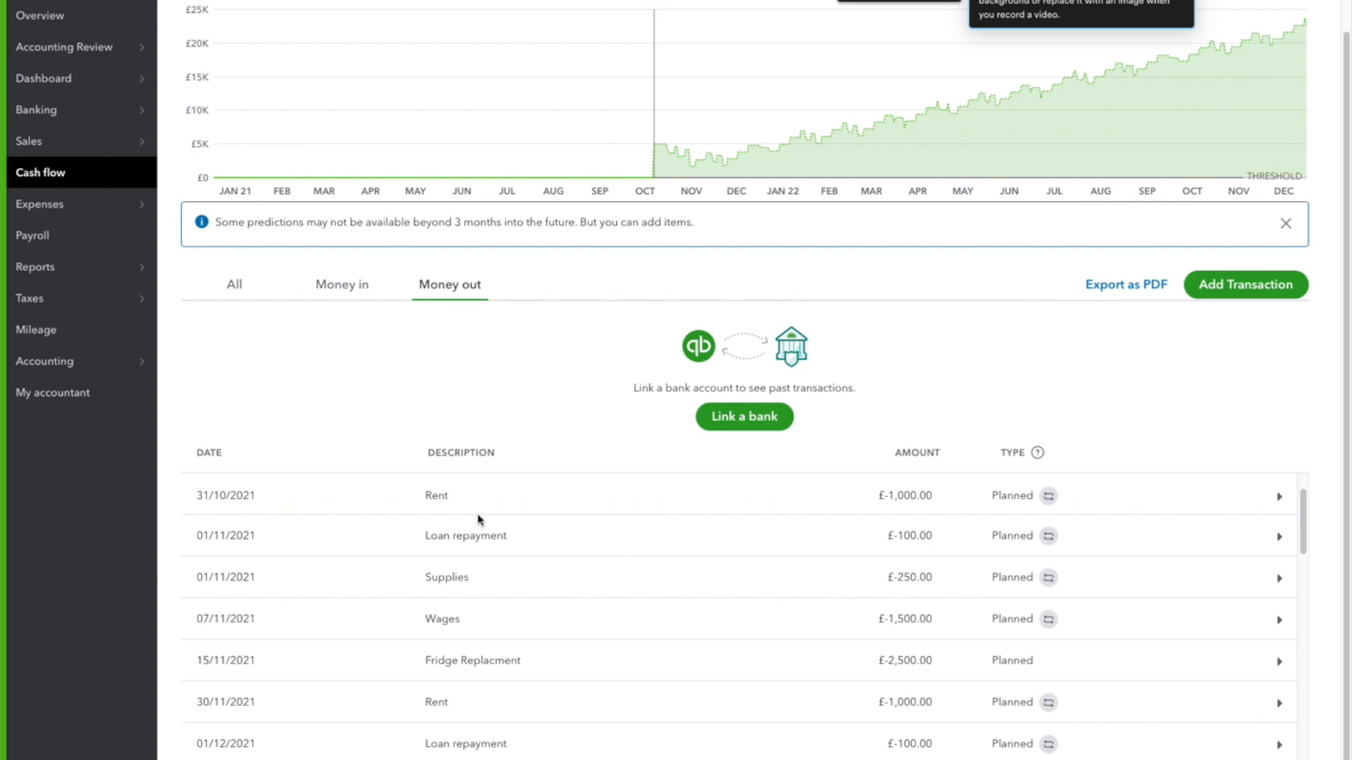
Change the monthly Loan repayment to repeat weekly on Friday, and save the change for the entire series
scroll(474, 522, "up", 2)
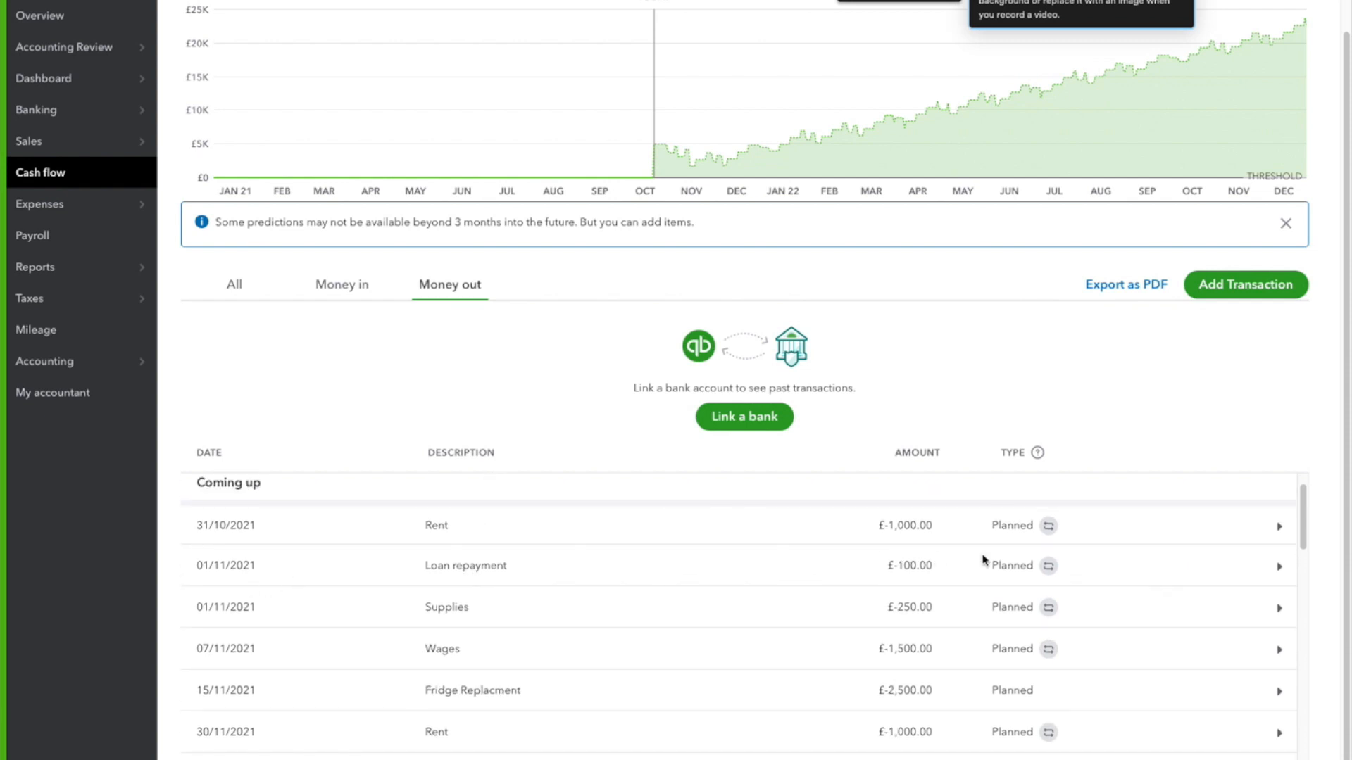
left_click(1279, 567)
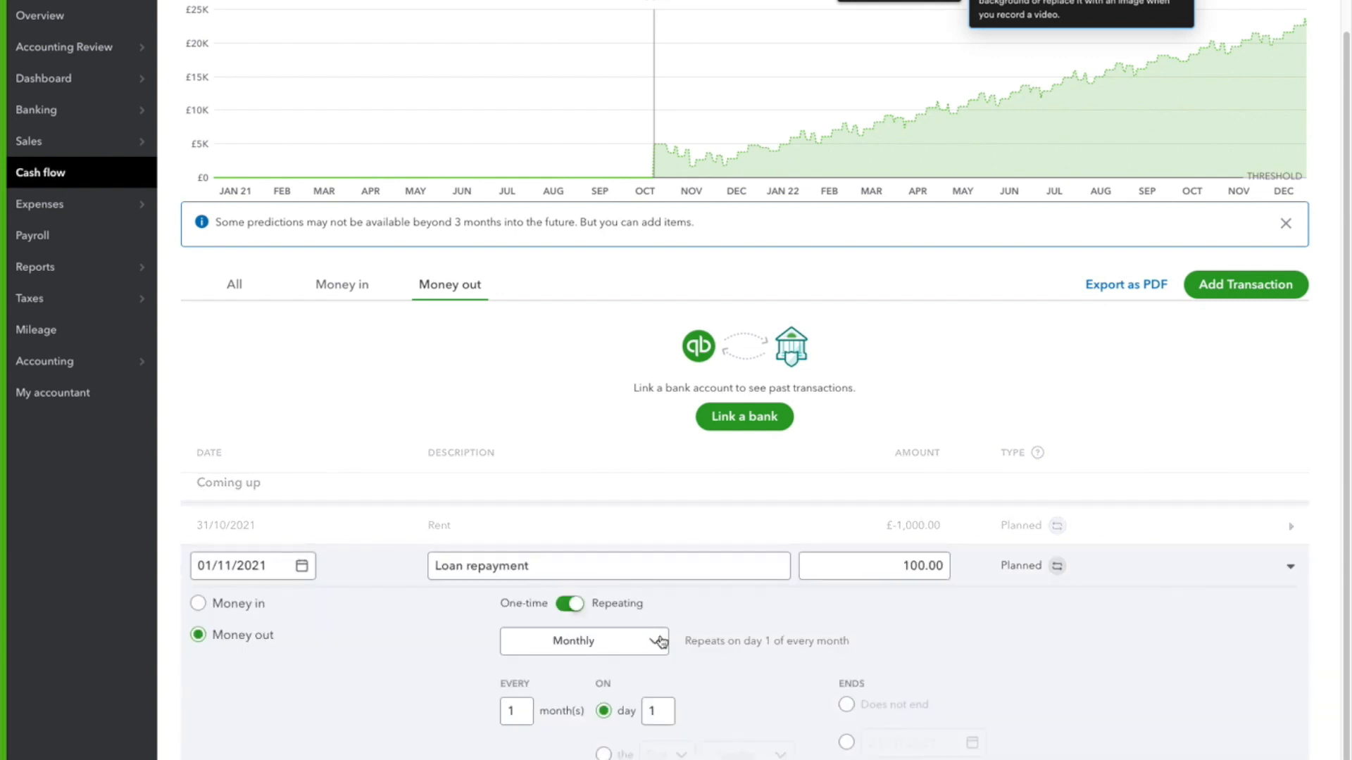
left_click(562, 641)
left_click(573, 705)
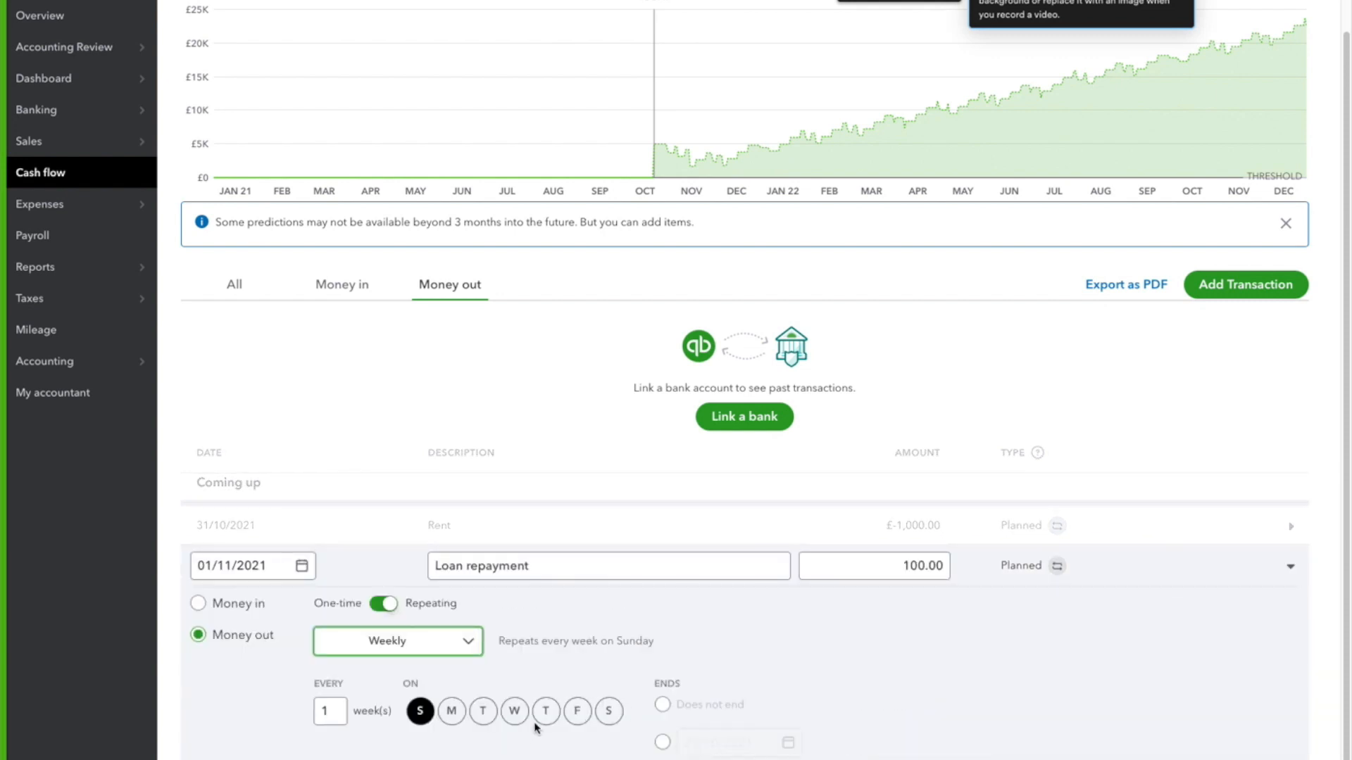
left_click(577, 711)
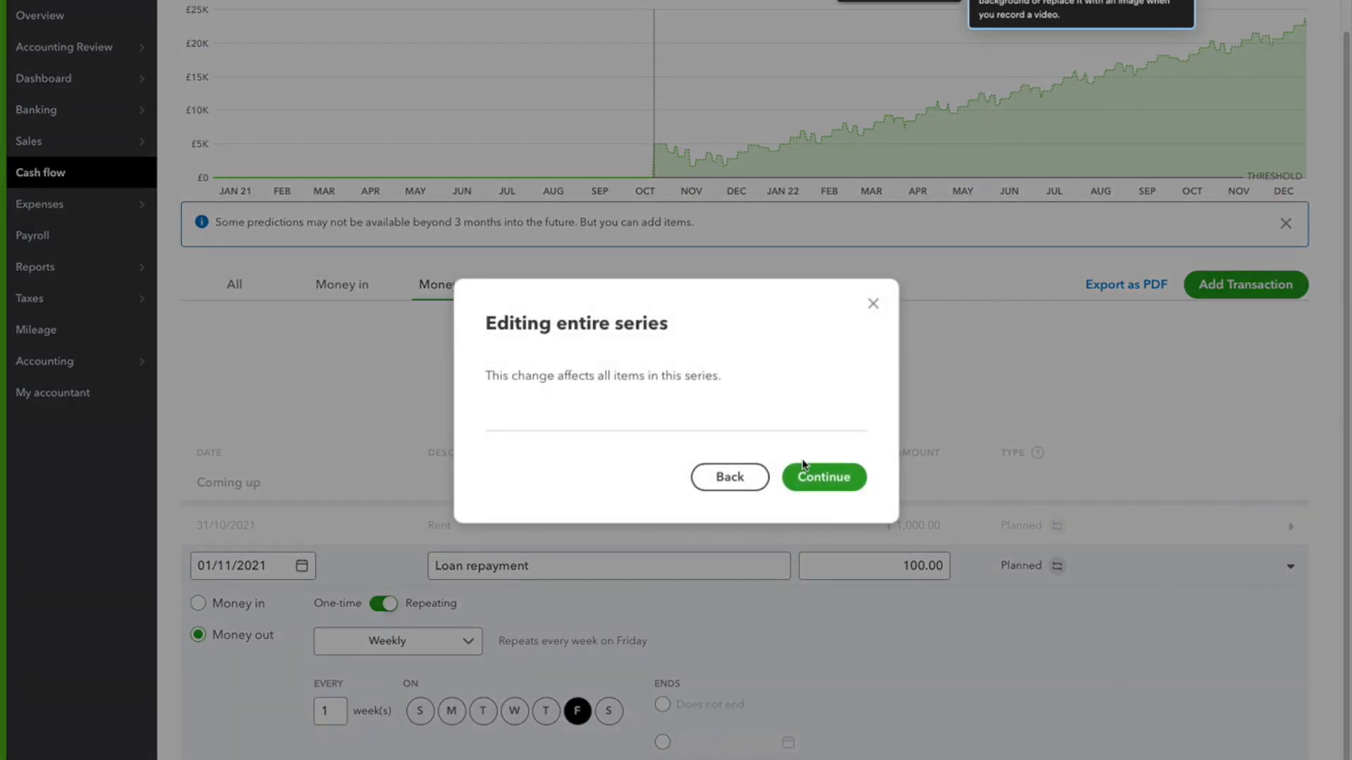
left_click(820, 484)
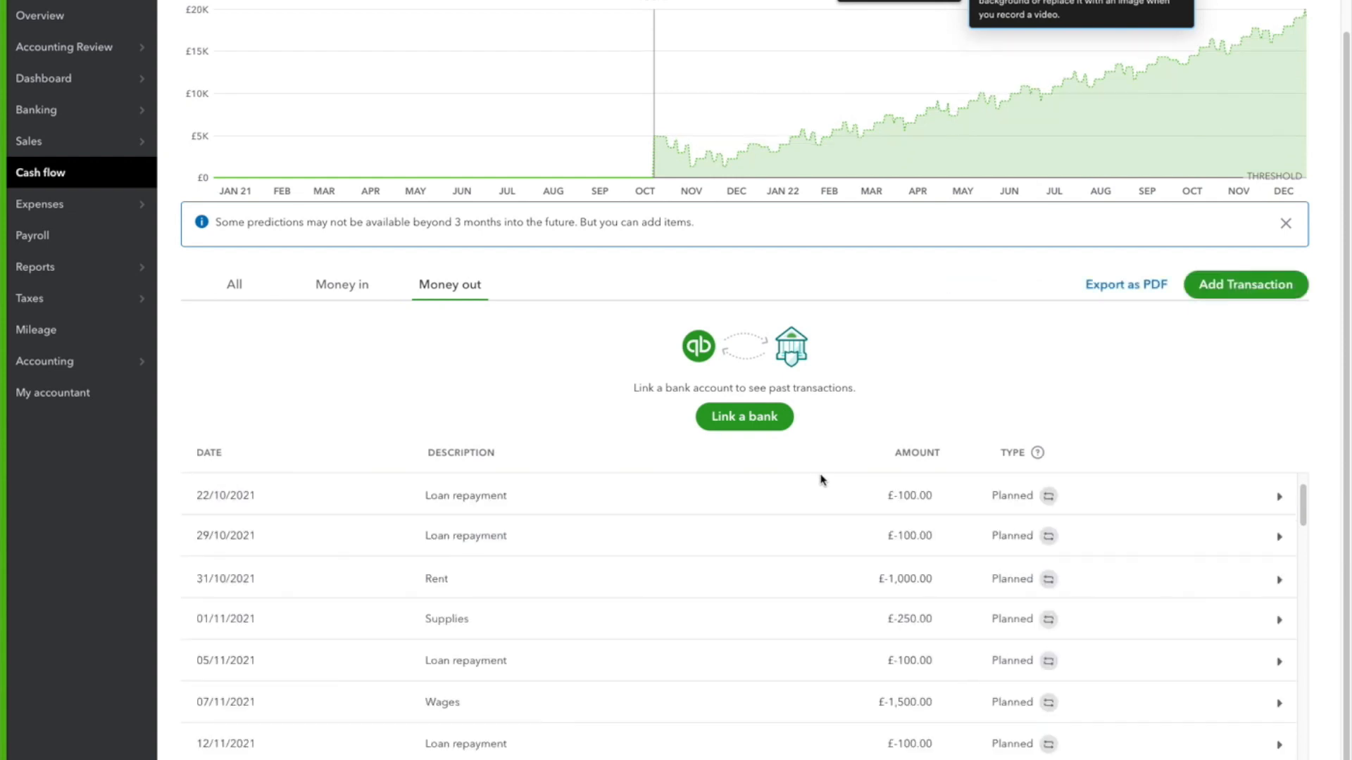
Examine the projected cash balance chart and the upcoming Money out items for the effect of the weekly loan repayments
scroll(760, 174, "up", 1)
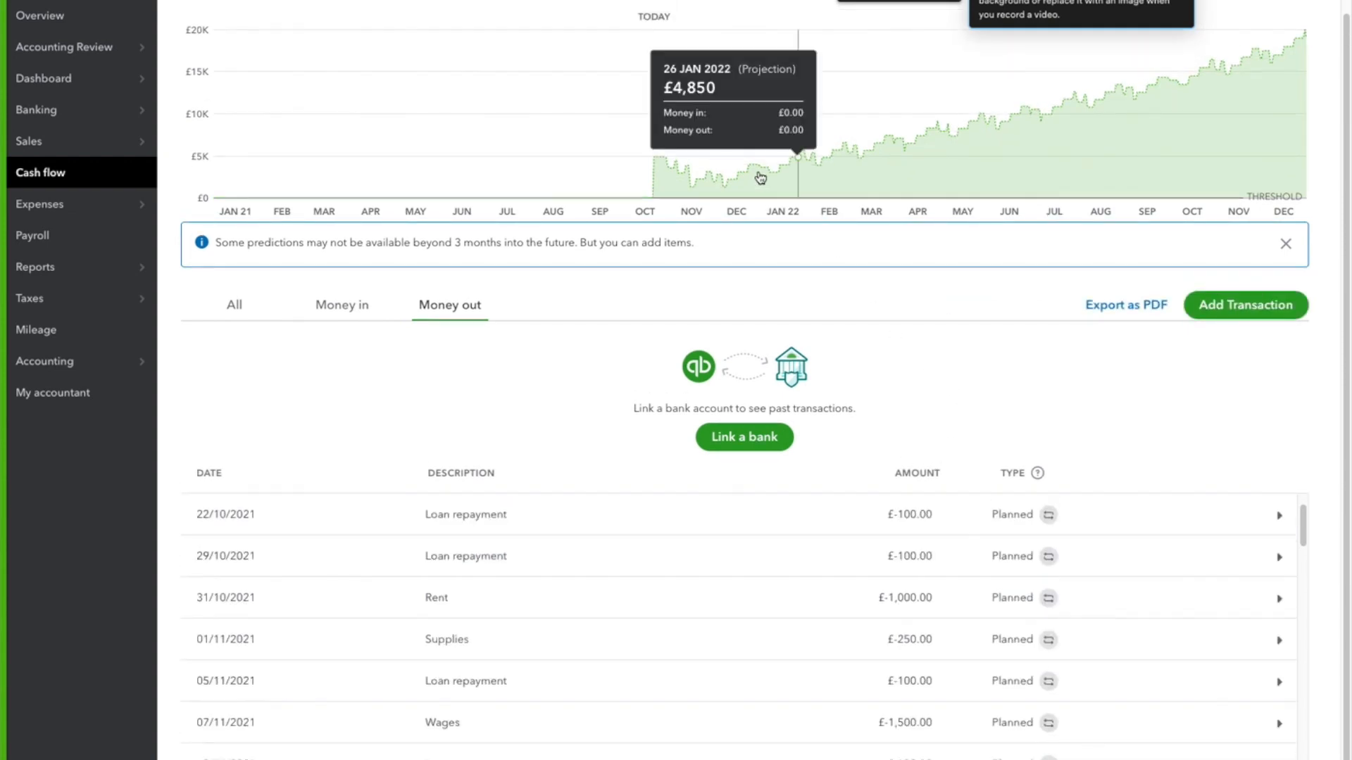
scroll(915, 481, "down", 3)
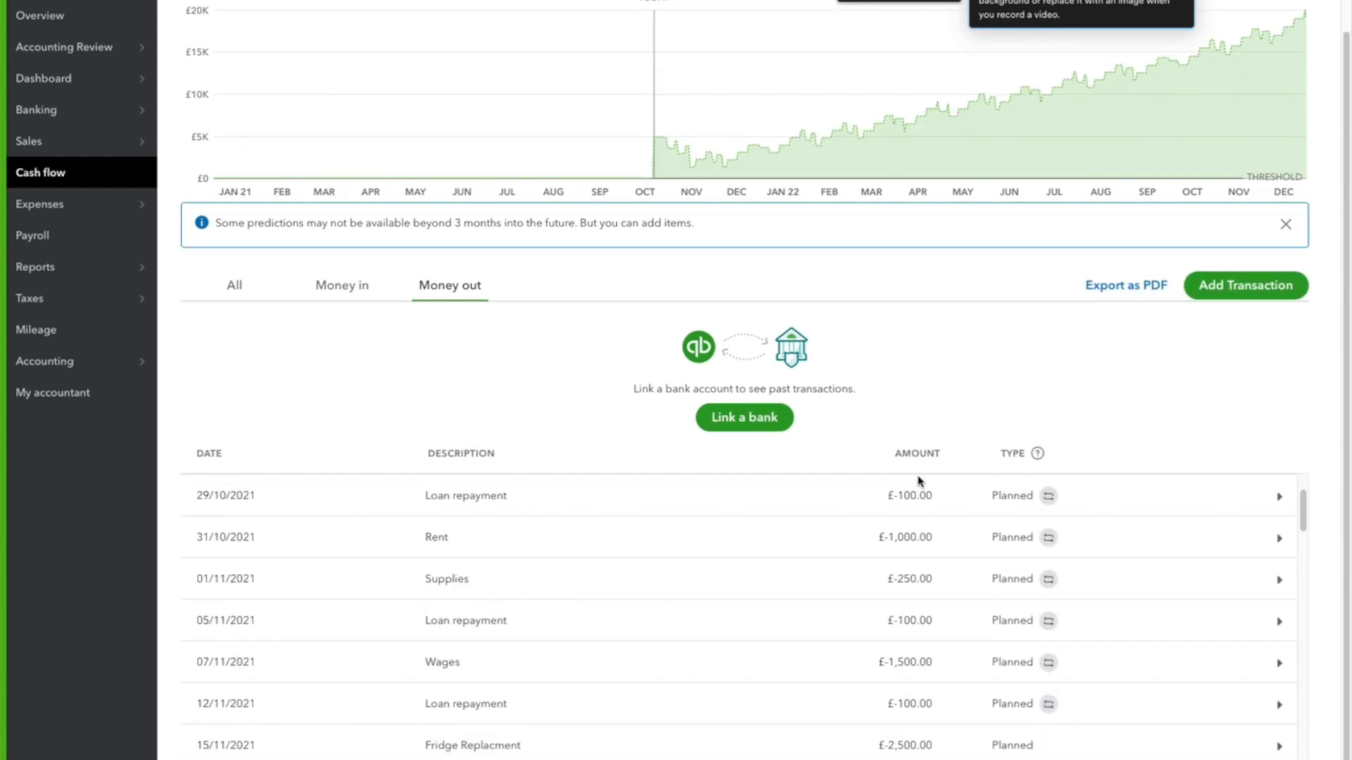
scroll(899, 535, "up", 5)
scroll(926, 455, "down", 5)
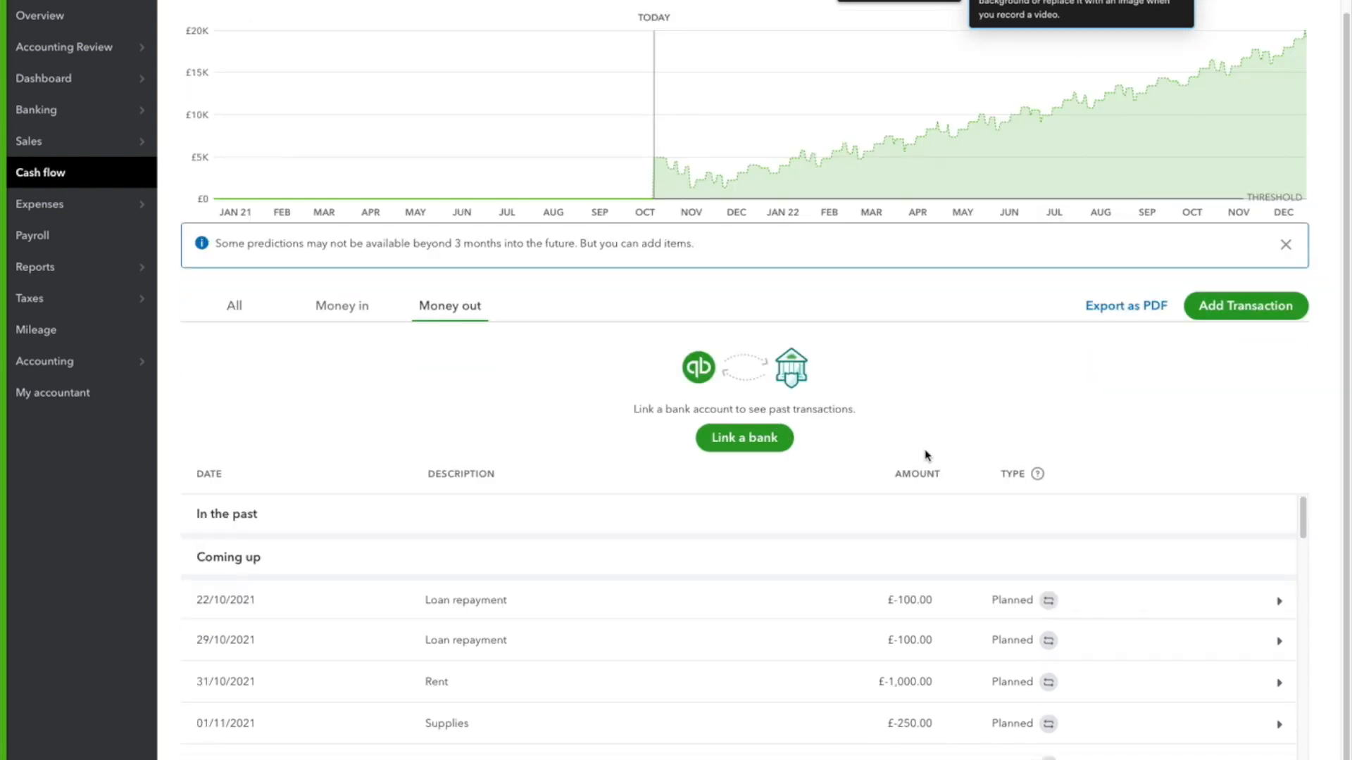
scroll(754, 558, "down", 2)
scroll(757, 558, "up", 5)
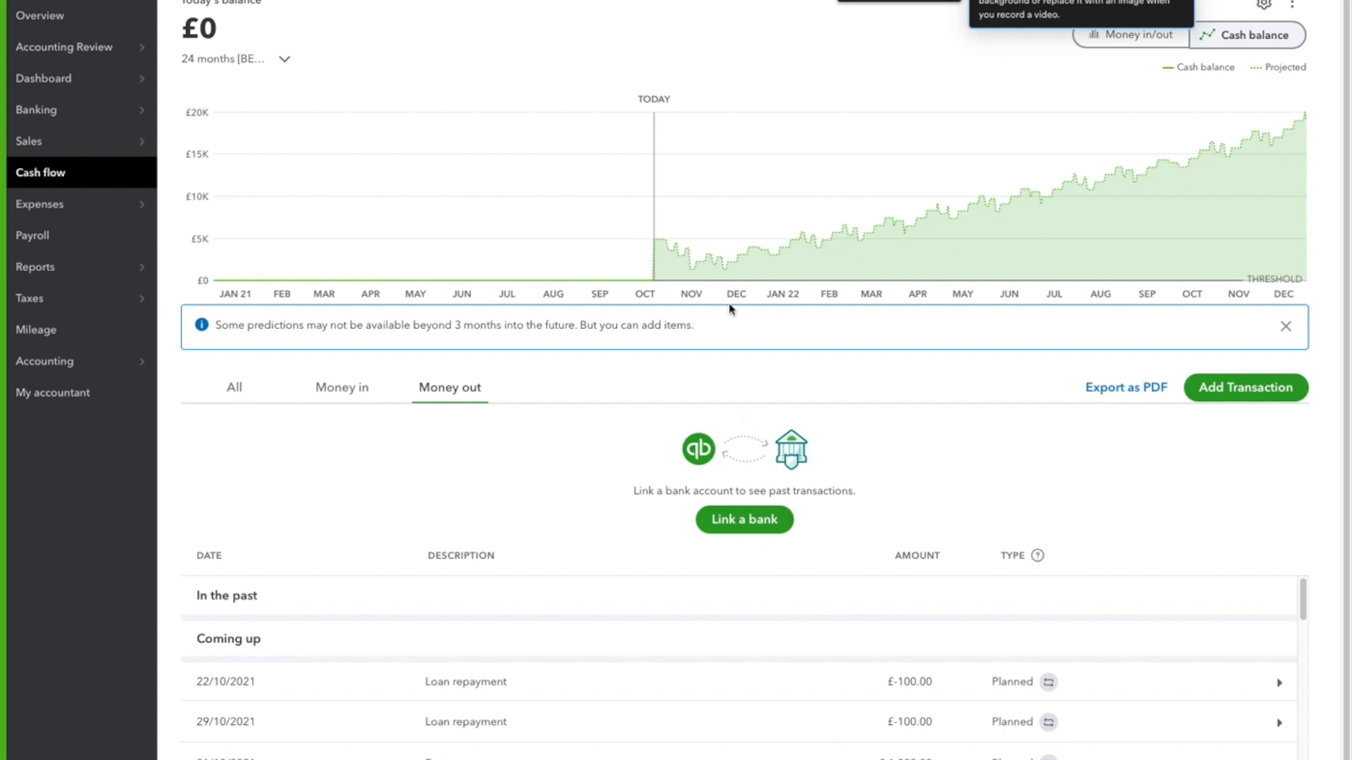
mouse_move(733, 281)
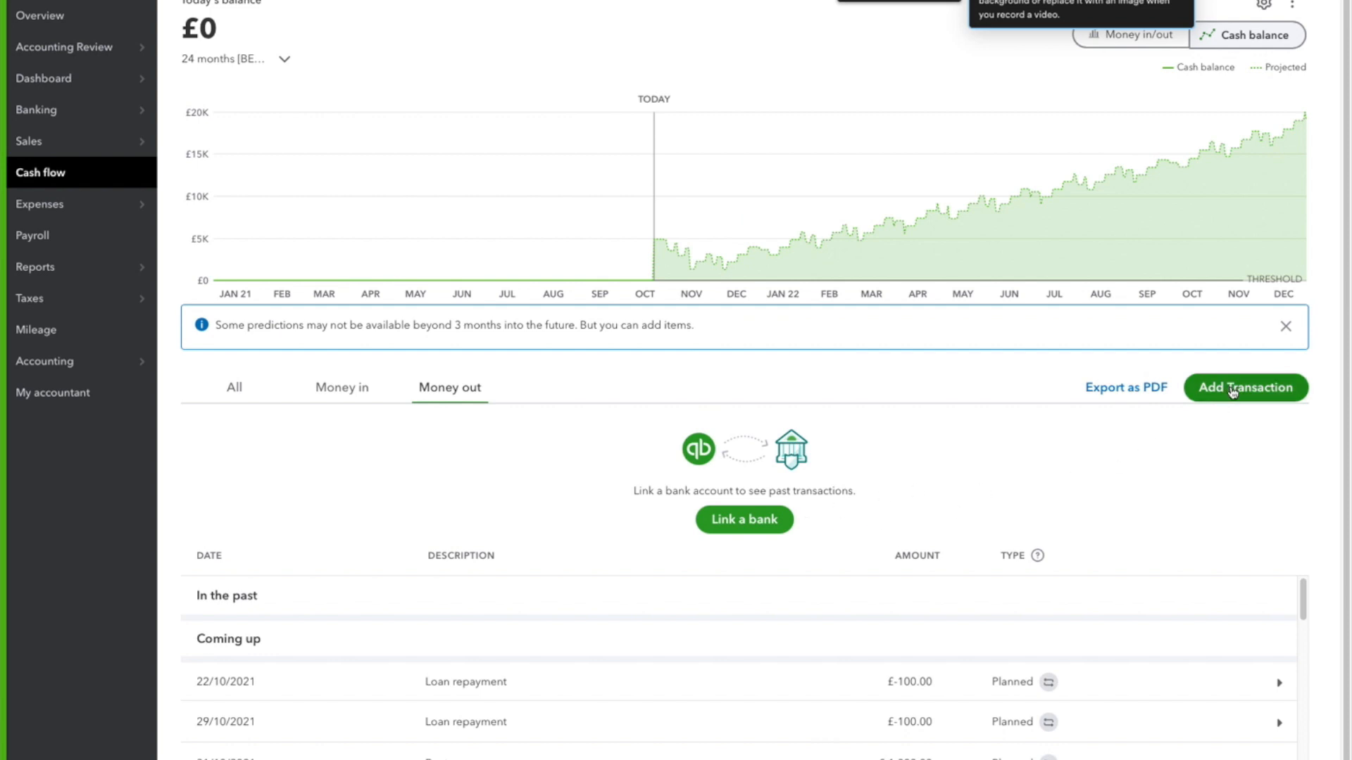
Start a planned transaction of £500 with the description "New team member" and make it a repeating Money out item
left_click(1223, 403)
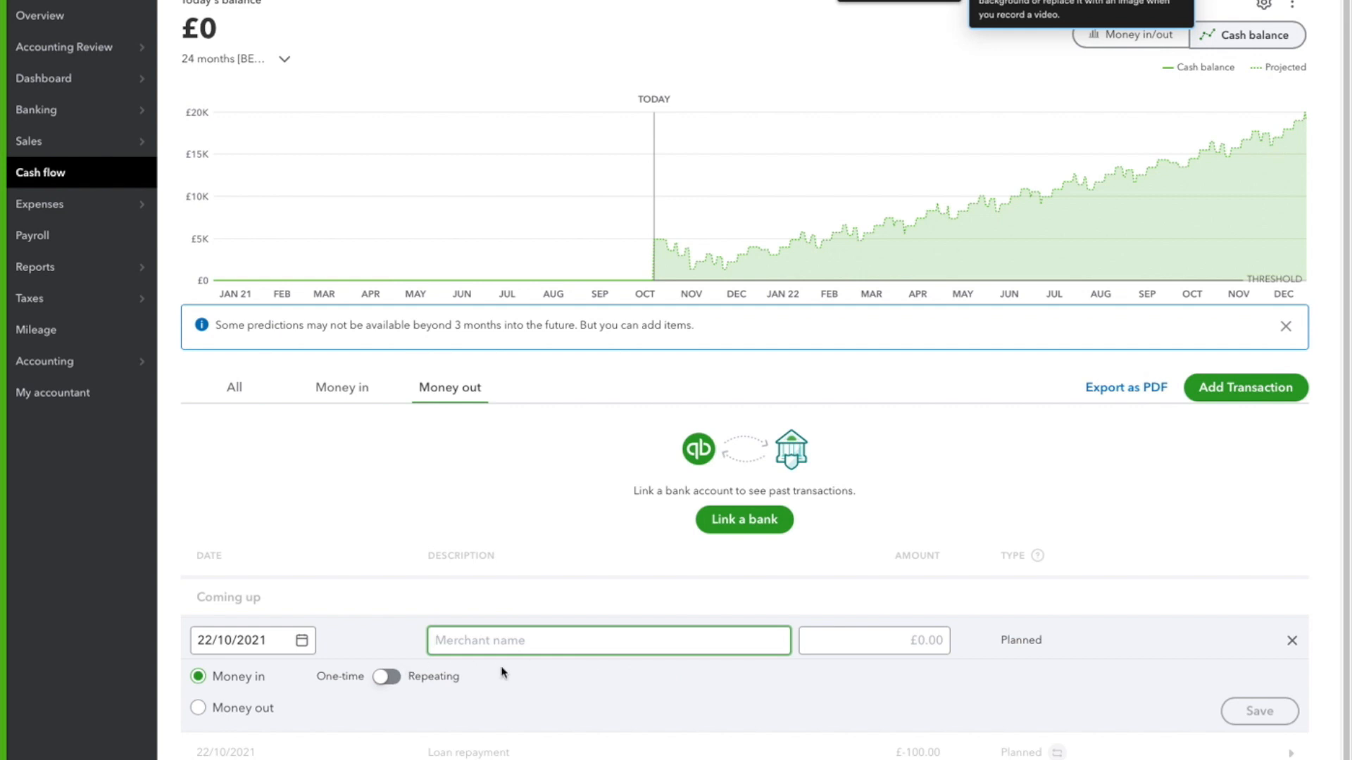
type("New team member")
key("Tab")
type("50")
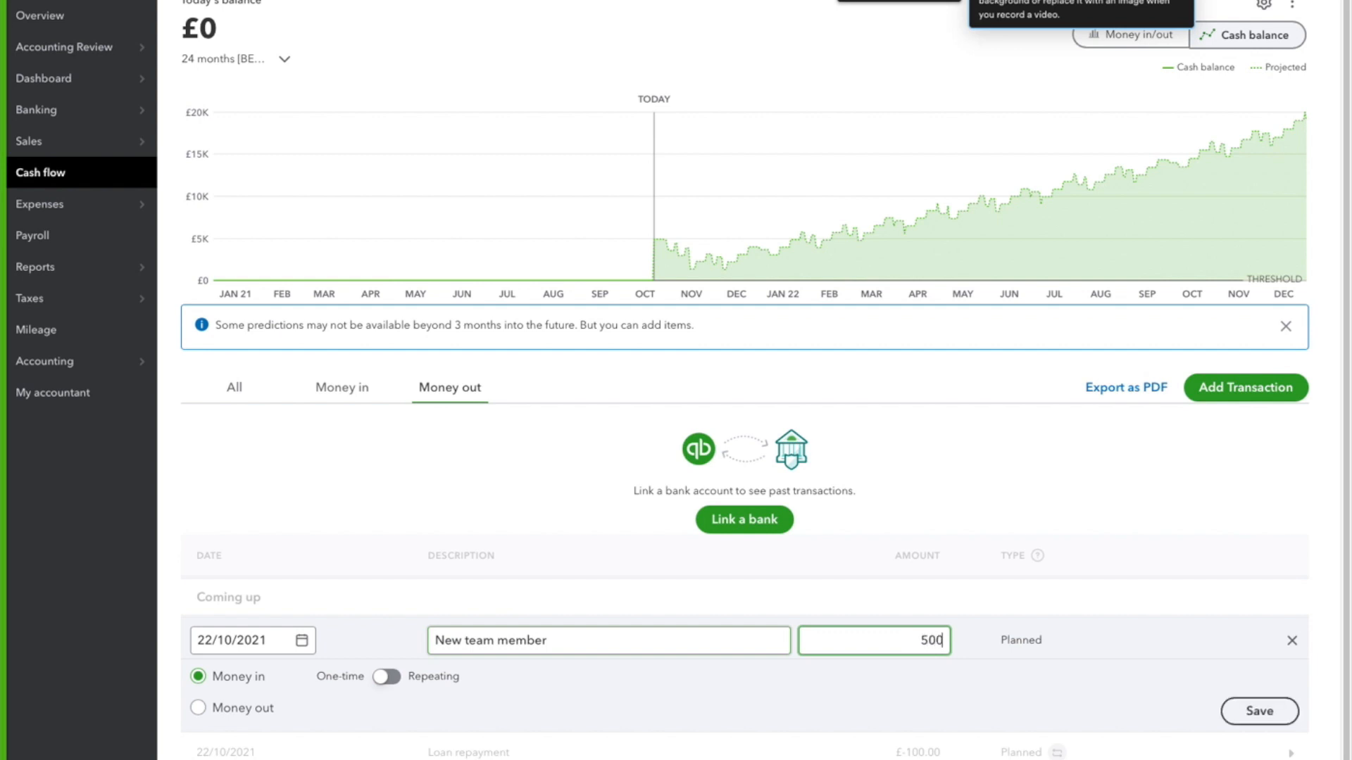
left_click(390, 681)
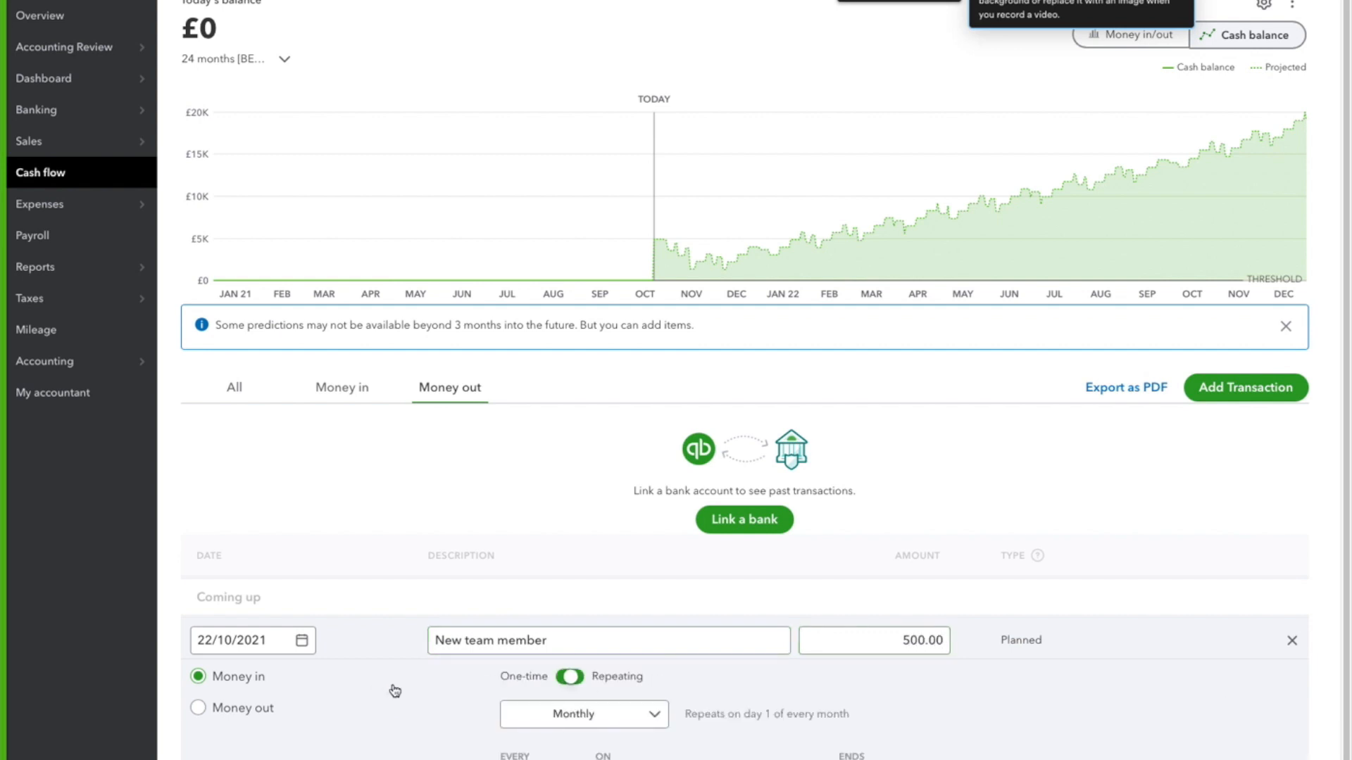
left_click(266, 713)
Repeat the New team member cost monthly on day 7 with no end, starting from 01/12/2021, and save the transaction
scroll(633, 736, "down", 2)
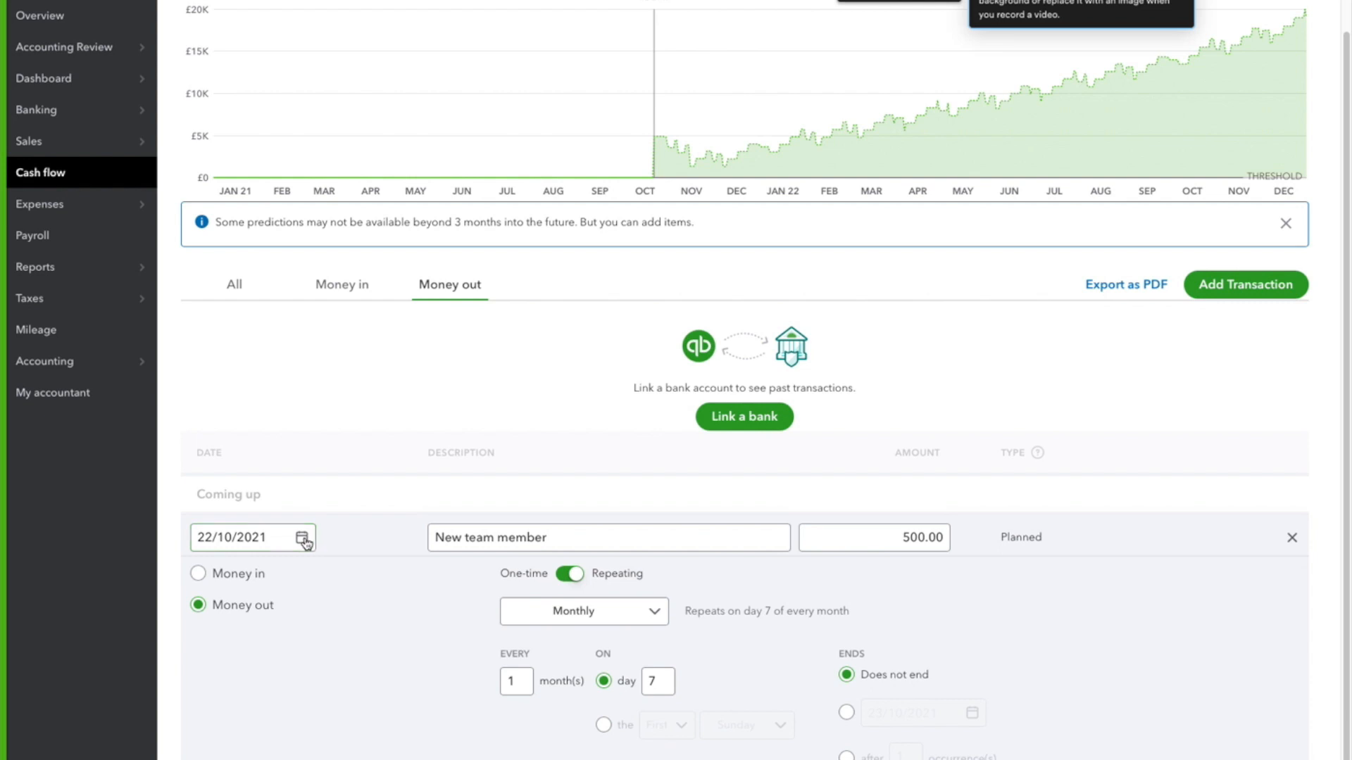
left_click(302, 539)
left_click(364, 576)
left_click(363, 576)
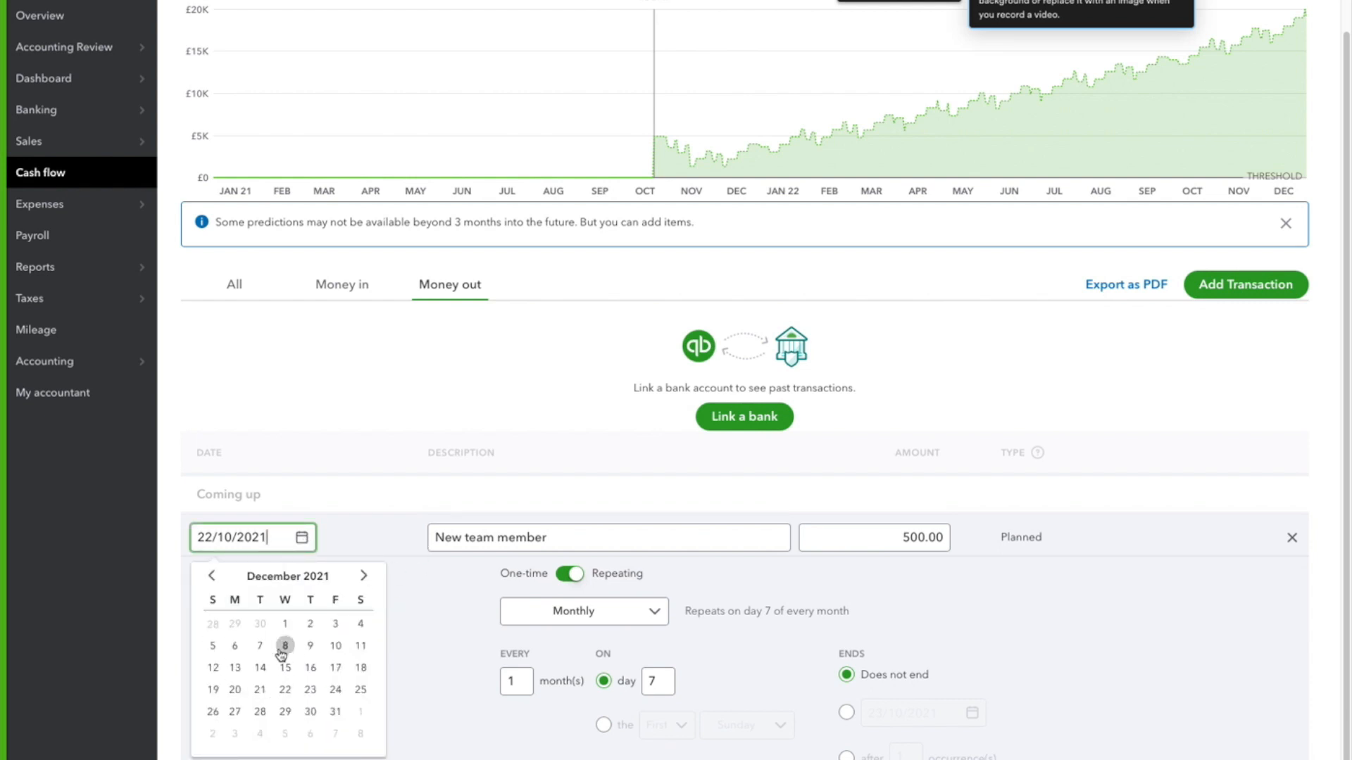
left_click(285, 624)
left_click(391, 654)
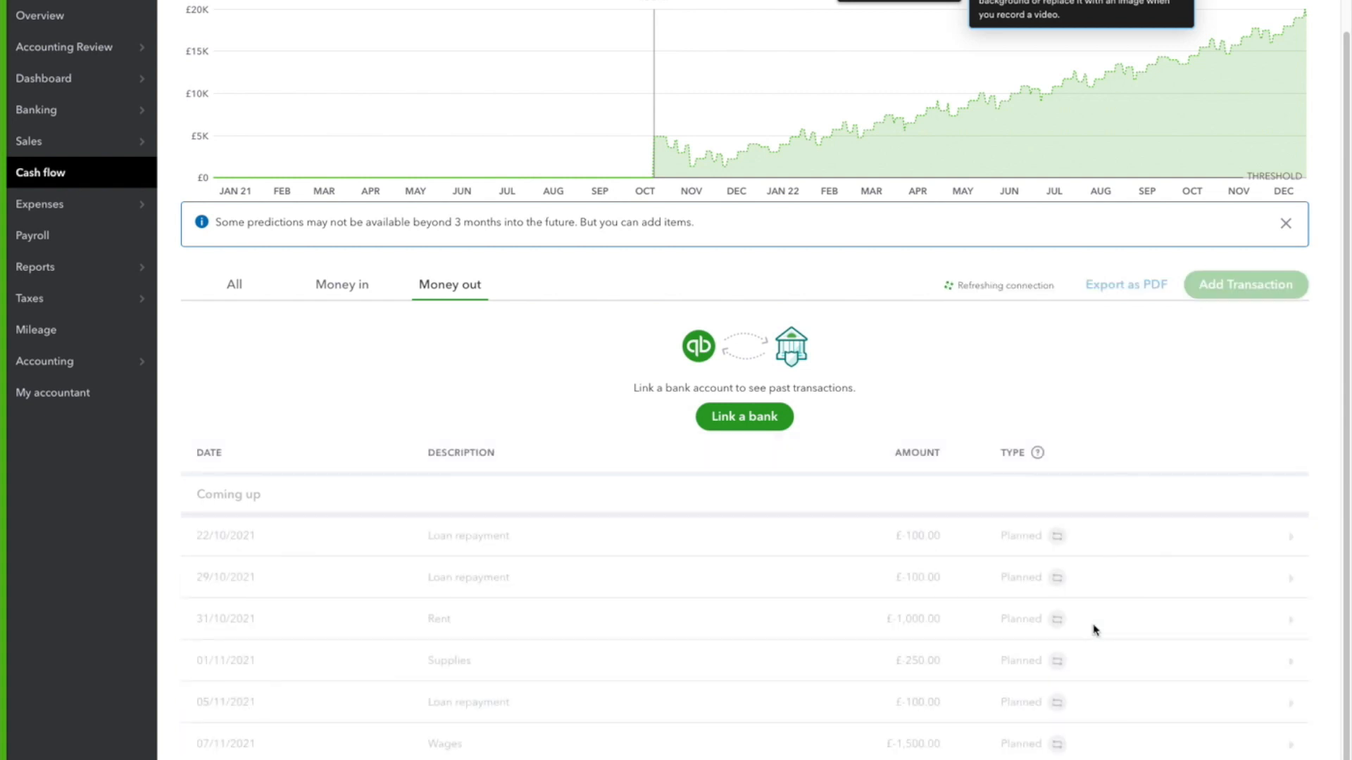
Start a planned Money in transaction of £200 dated 22/10/2021 with the description "New sales" and make it repeating
scroll(985, 176, "up", 1)
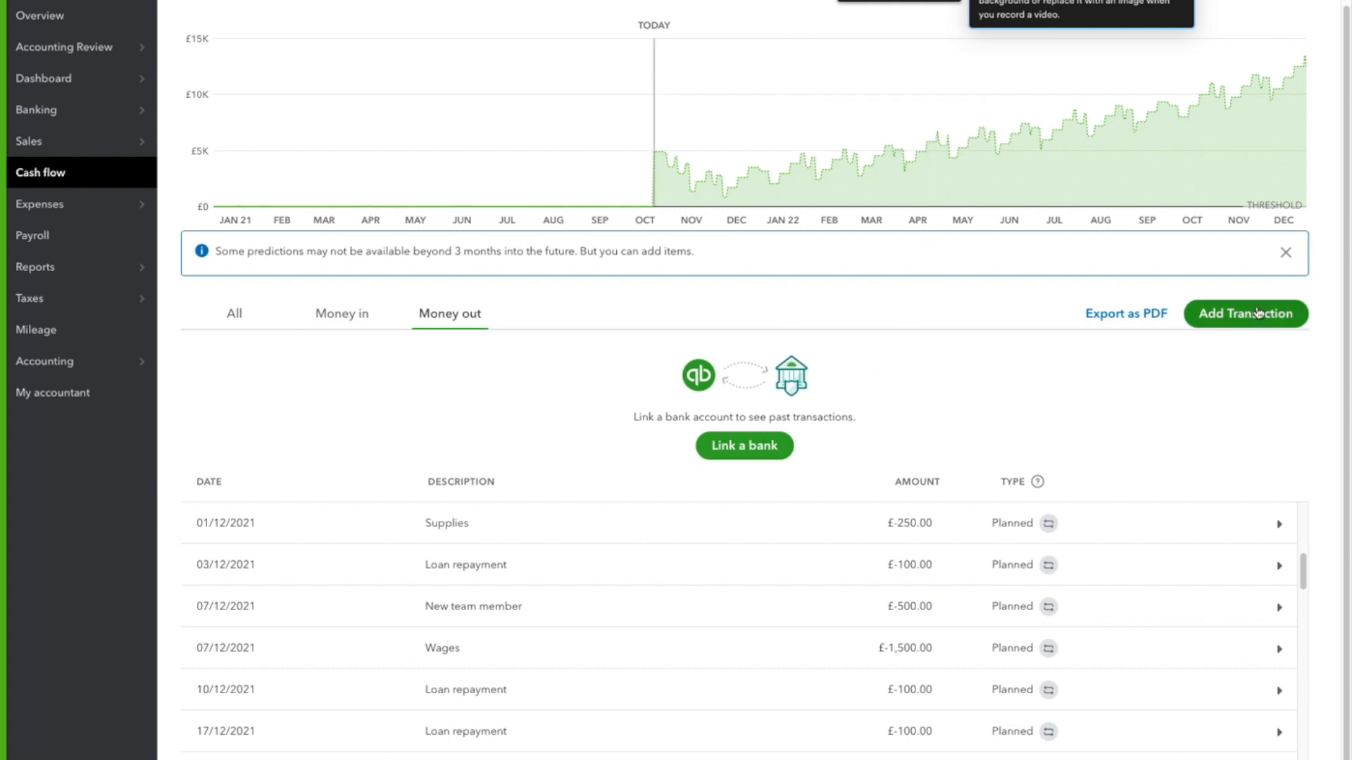
left_click(1258, 312)
left_click(514, 577)
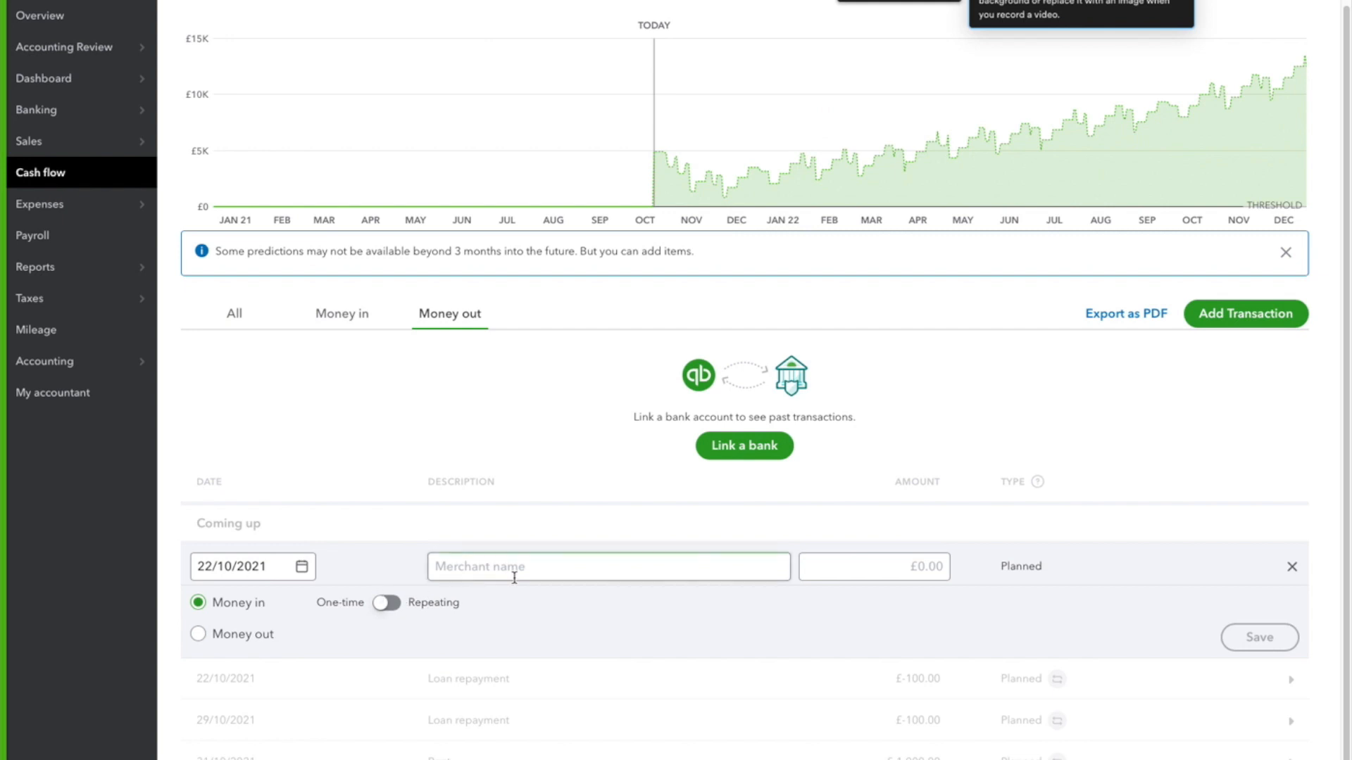
type("New sales")
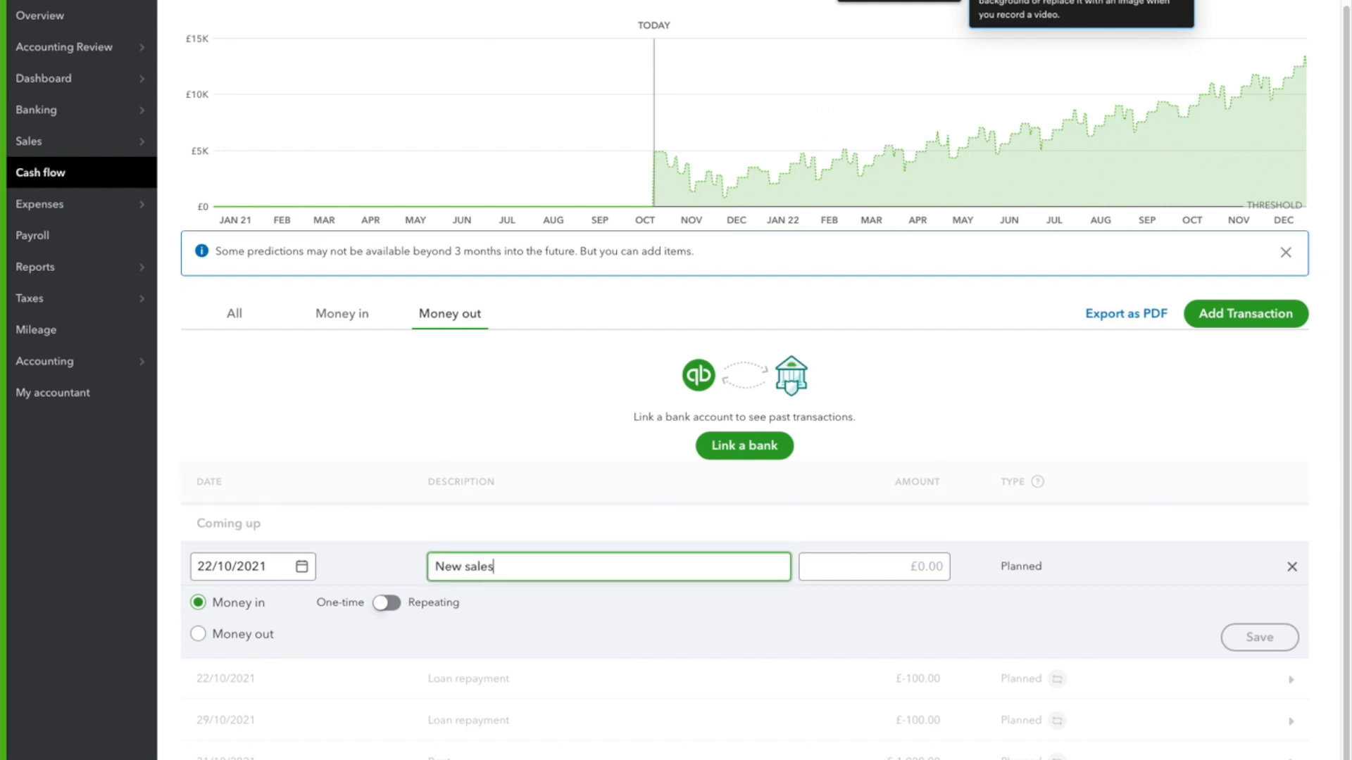
key("Tab")
type("2")
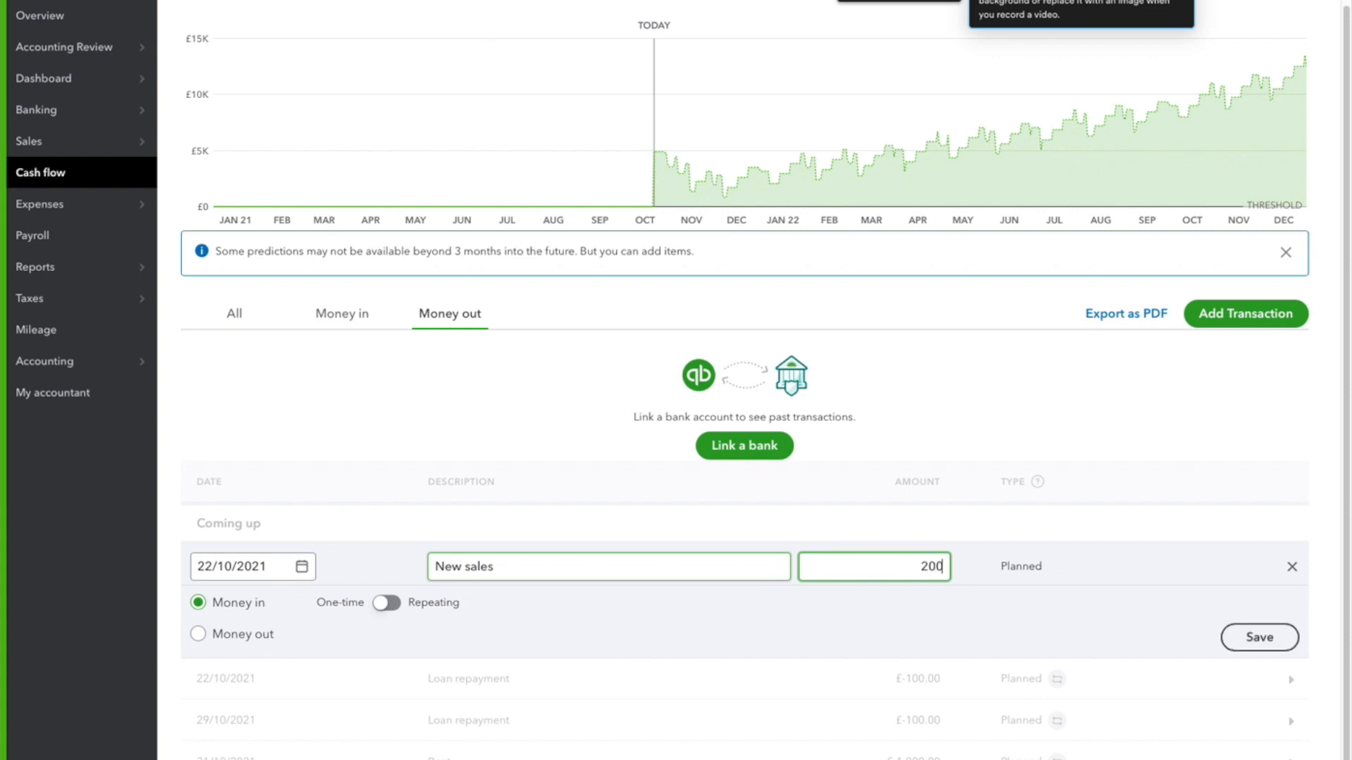
left_click(387, 603)
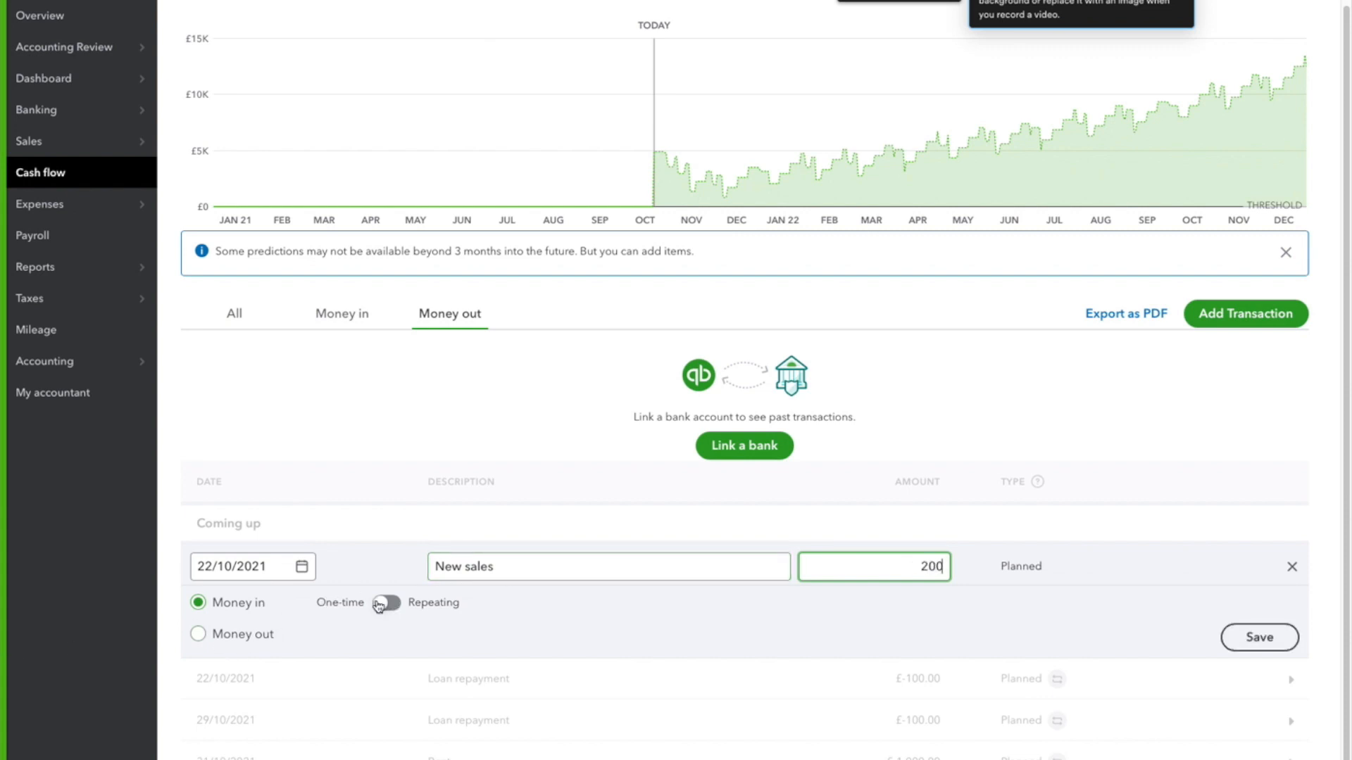
Set the New sales income to repeat weekly on Friday only with no end, and save the transaction
left_click(577, 645)
left_click(788, 619)
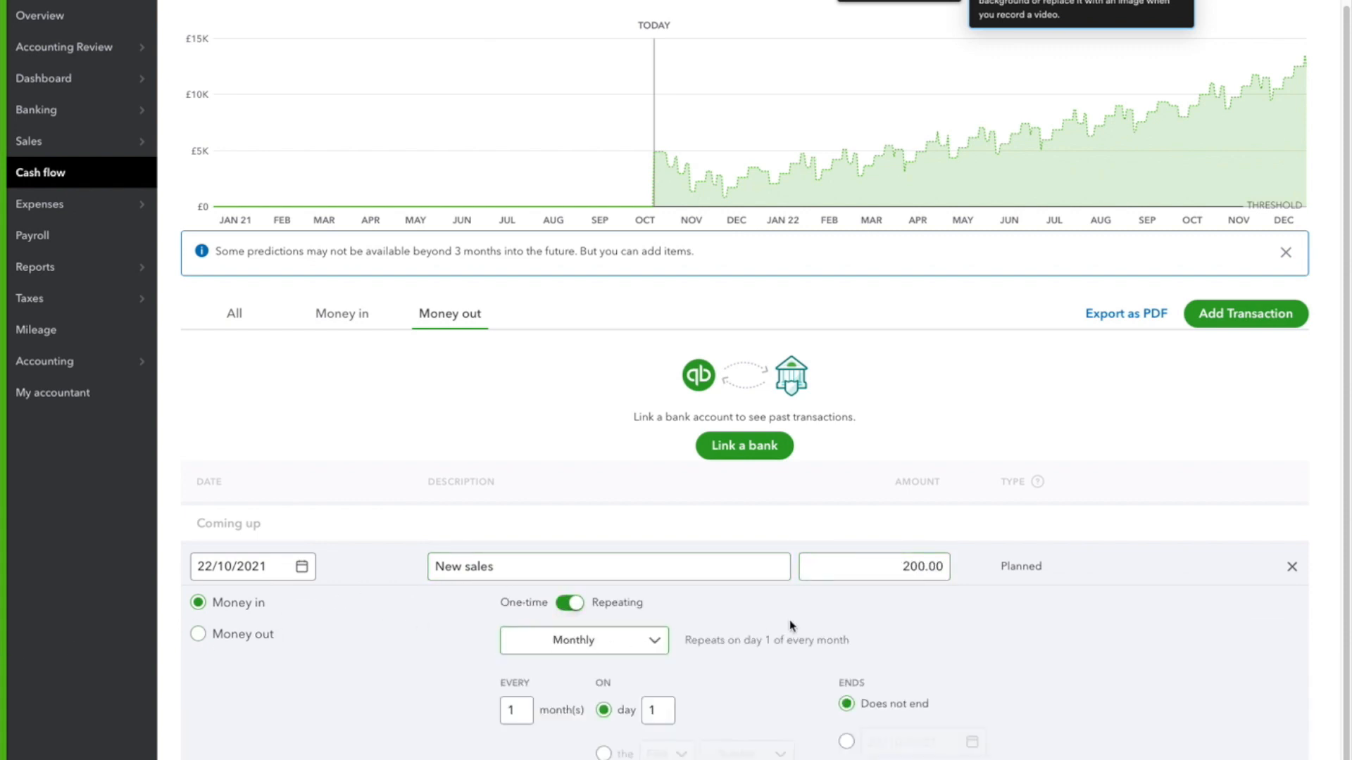
left_click(665, 711)
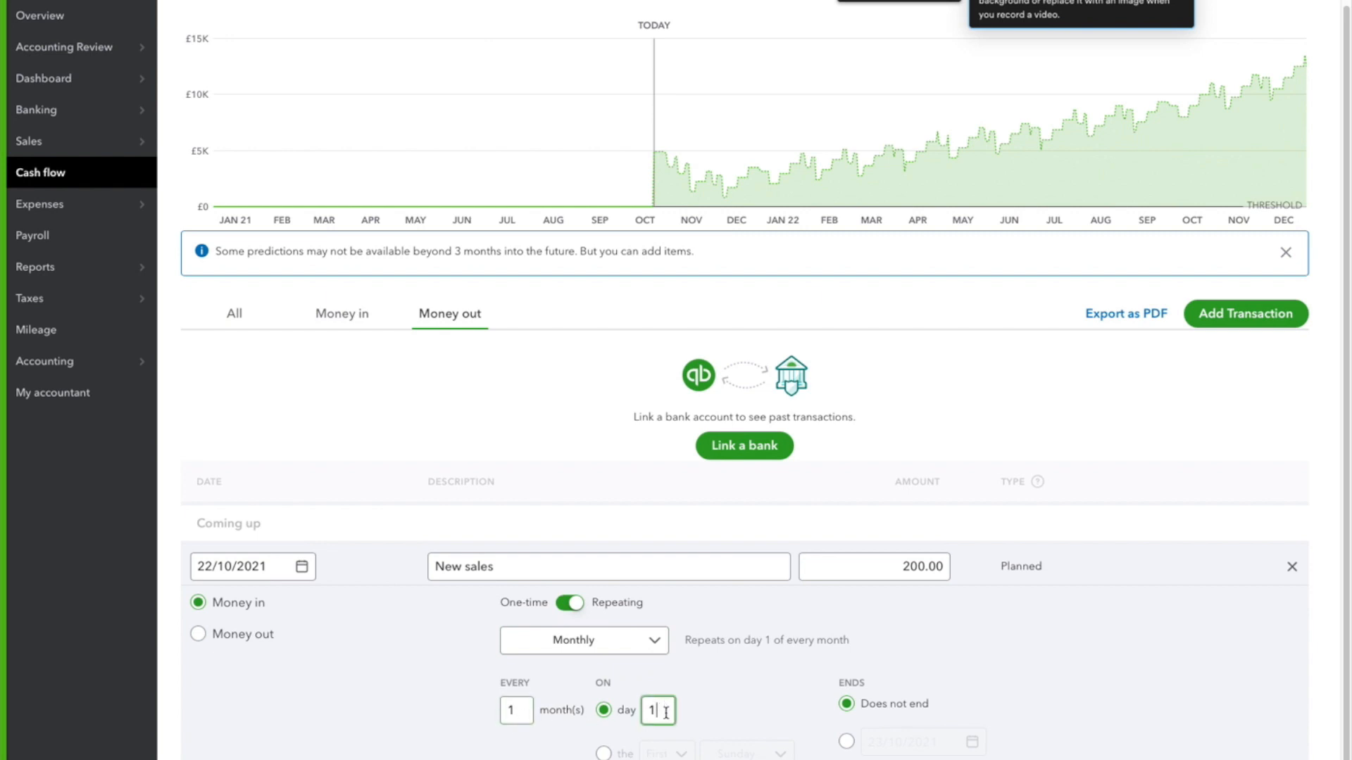
left_click(583, 645)
left_click(588, 702)
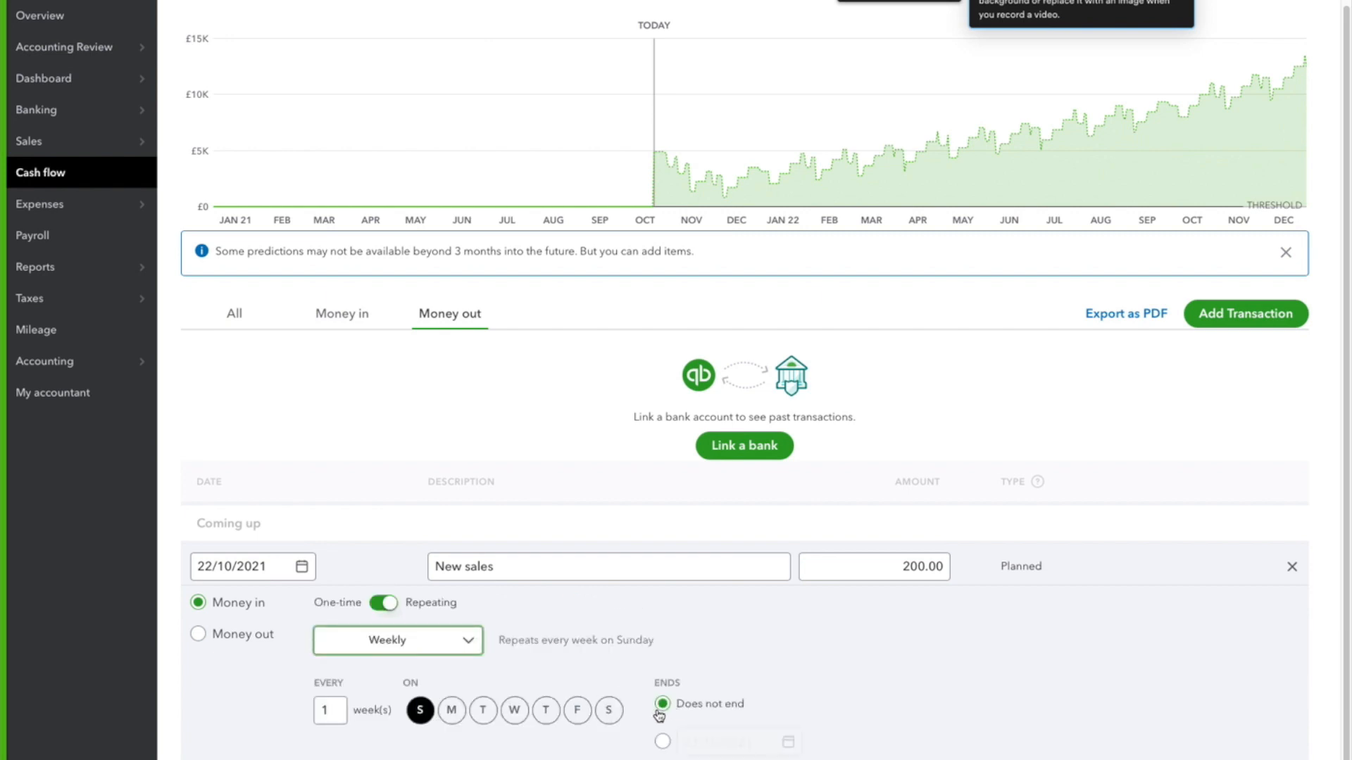
left_click(578, 711)
left_click(420, 711)
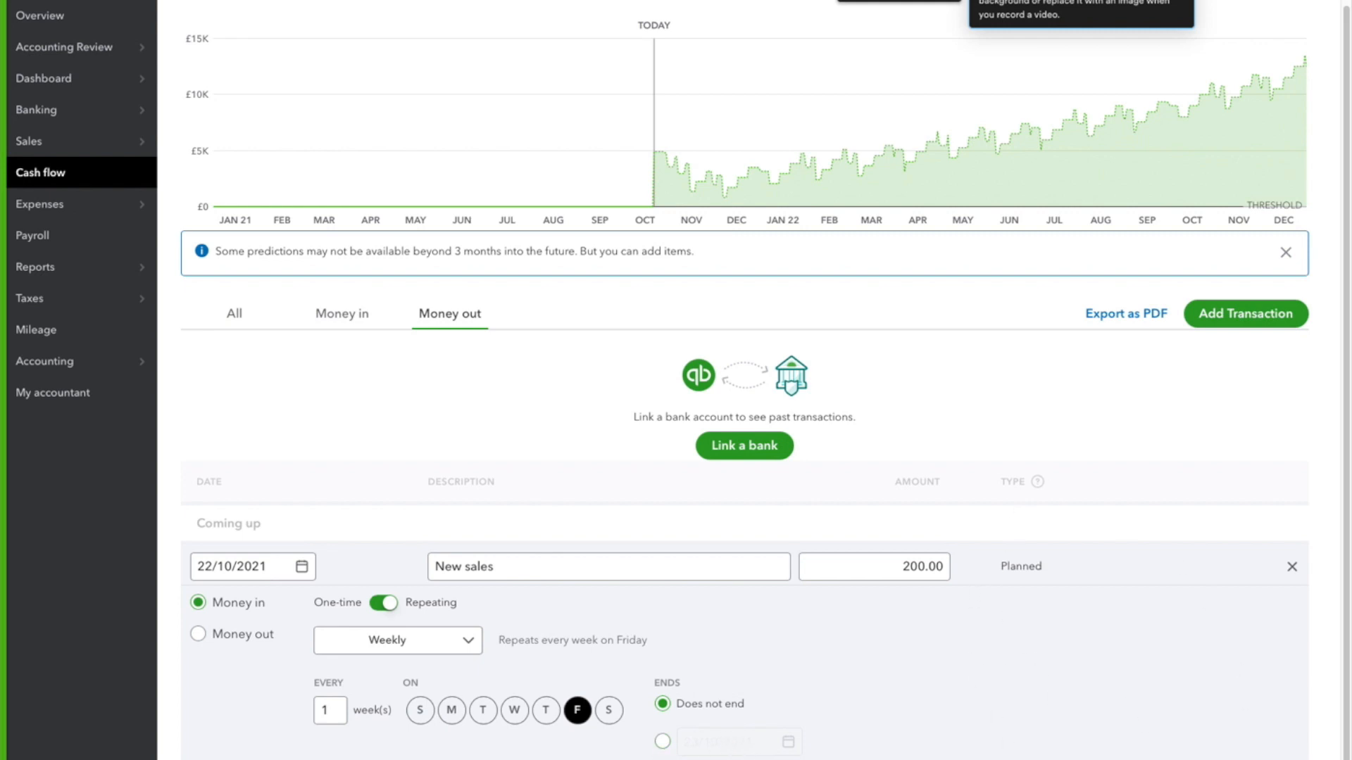
left_click(1228, 734)
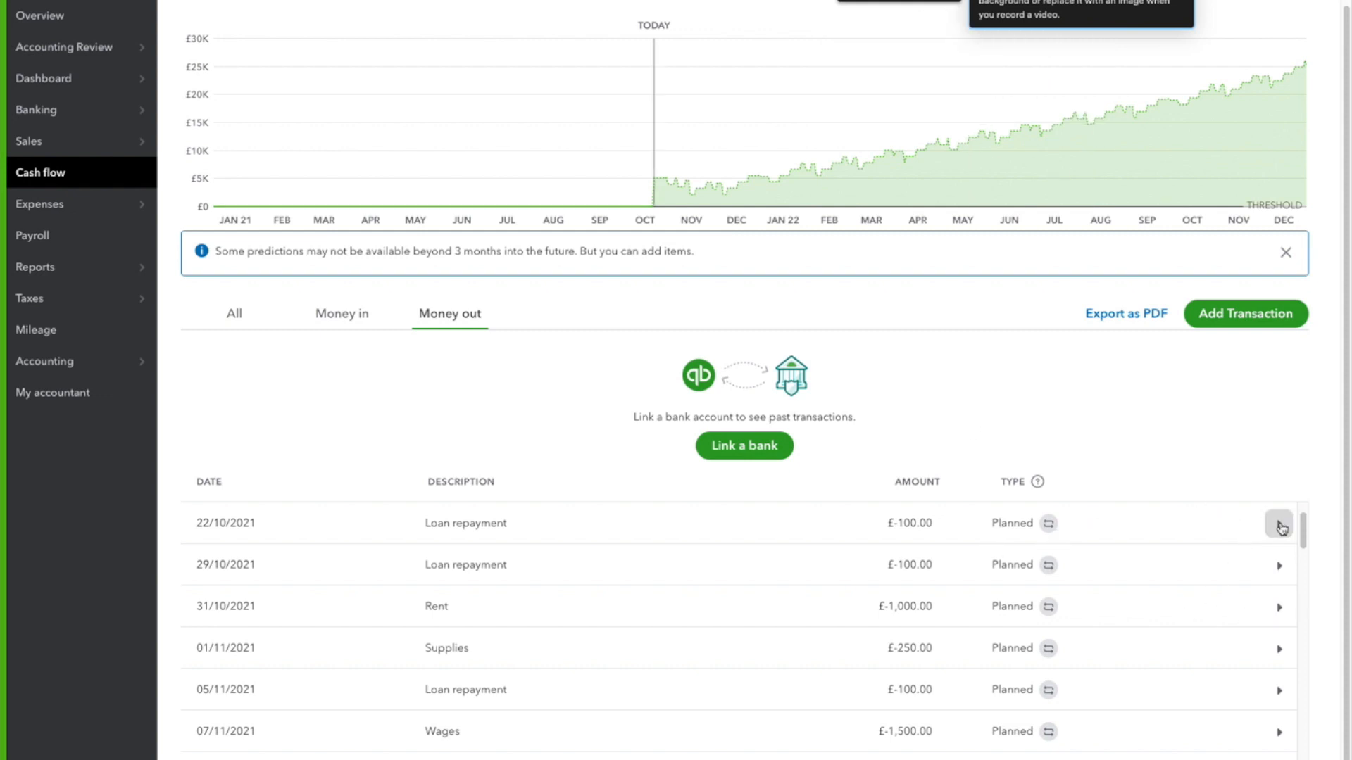
Check the options for removing the 22/10/2021 Loan repayment, leaving the transaction in place
left_click(1279, 523)
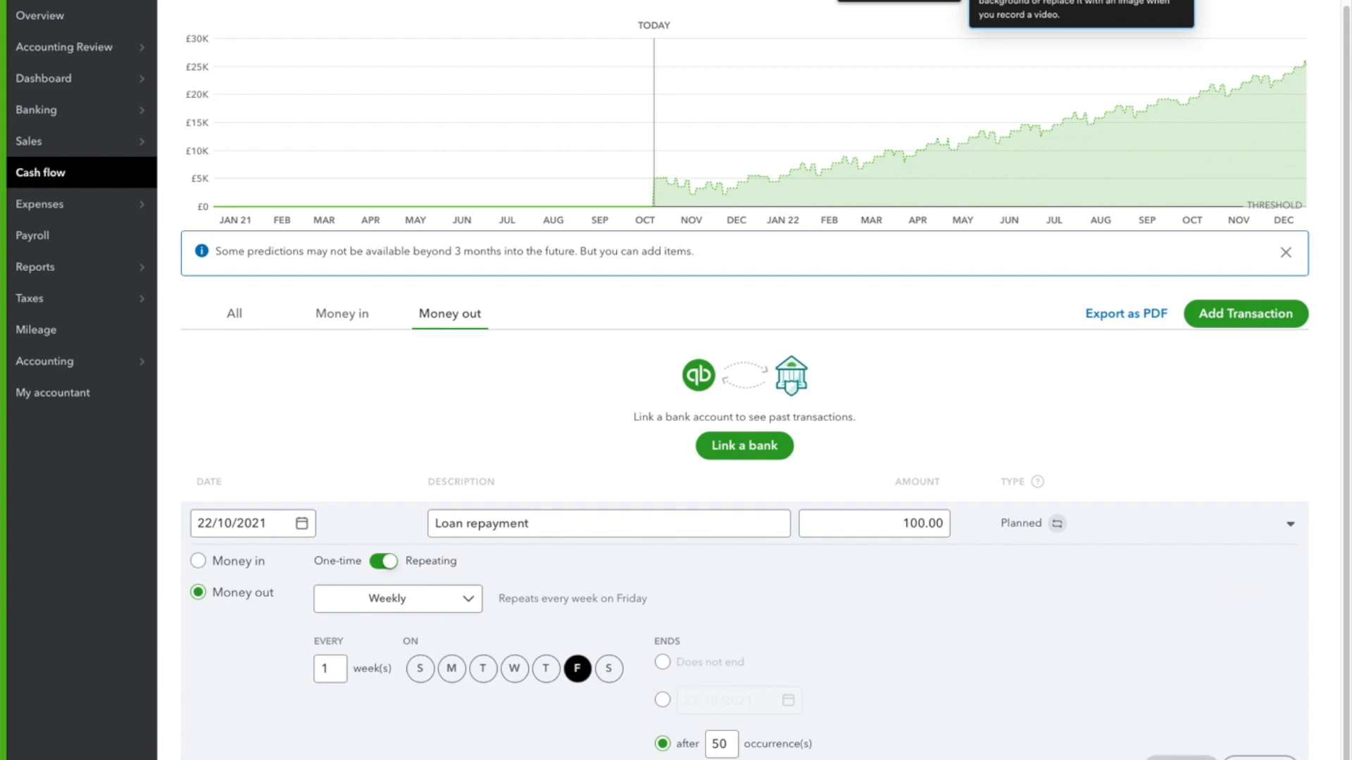
left_click(1181, 758)
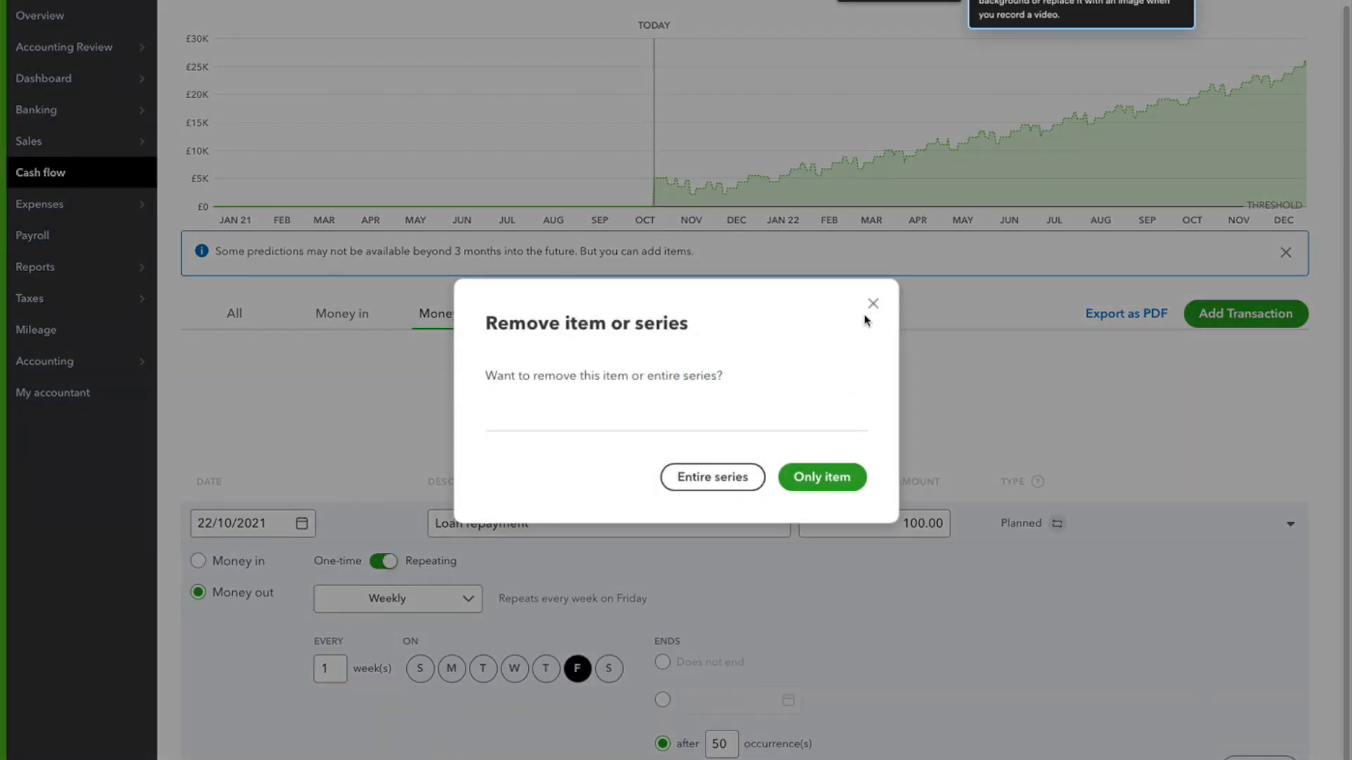
left_click(873, 303)
left_click(1289, 524)
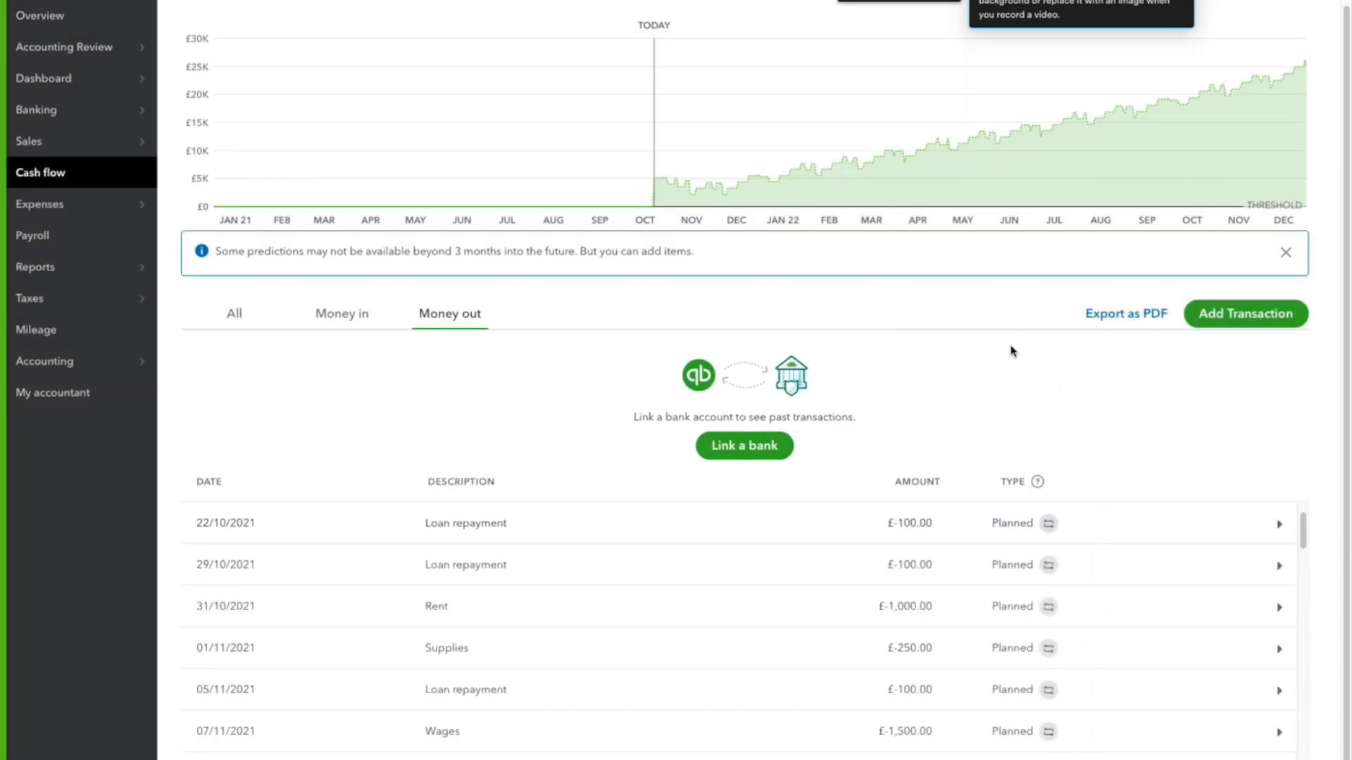
Export the cash flow forecast as a PDF
scroll(986, 313, "down", 1)
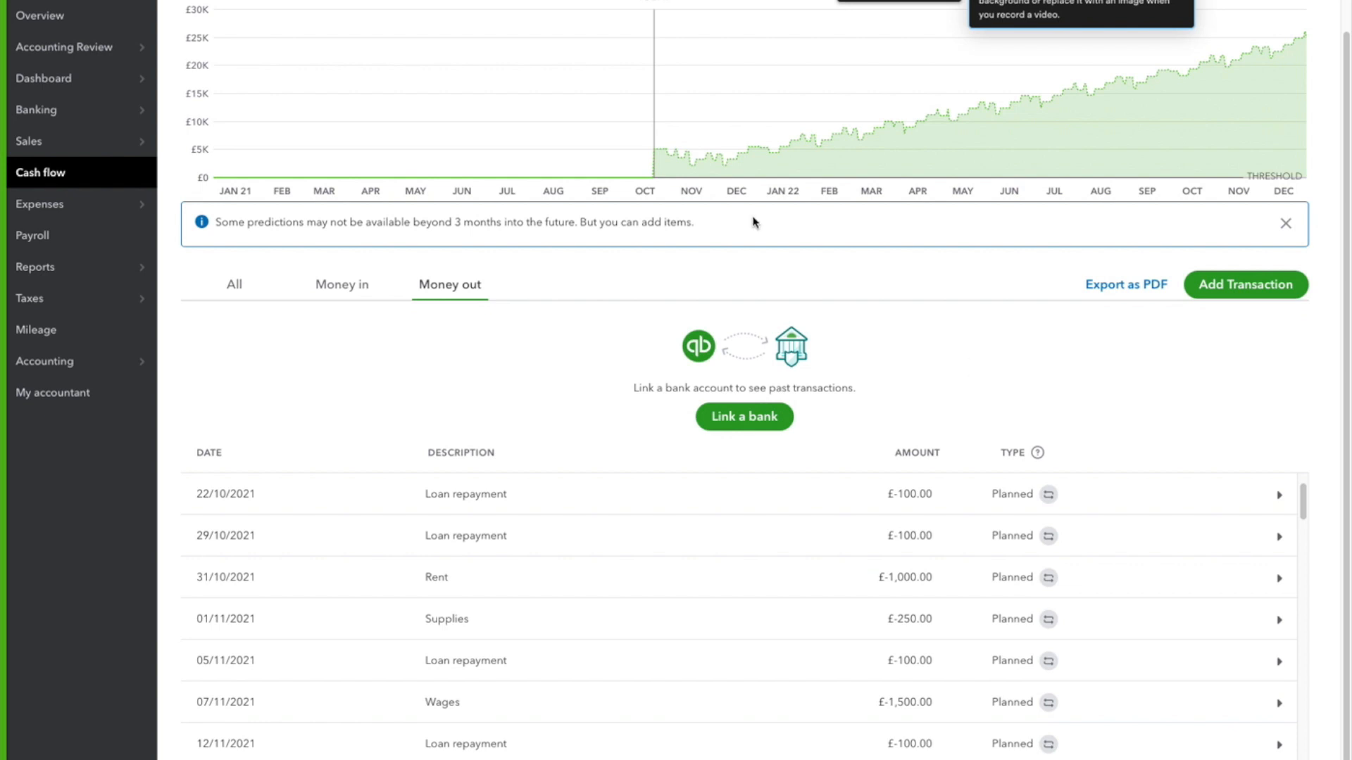
scroll(757, 376, "up", 2)
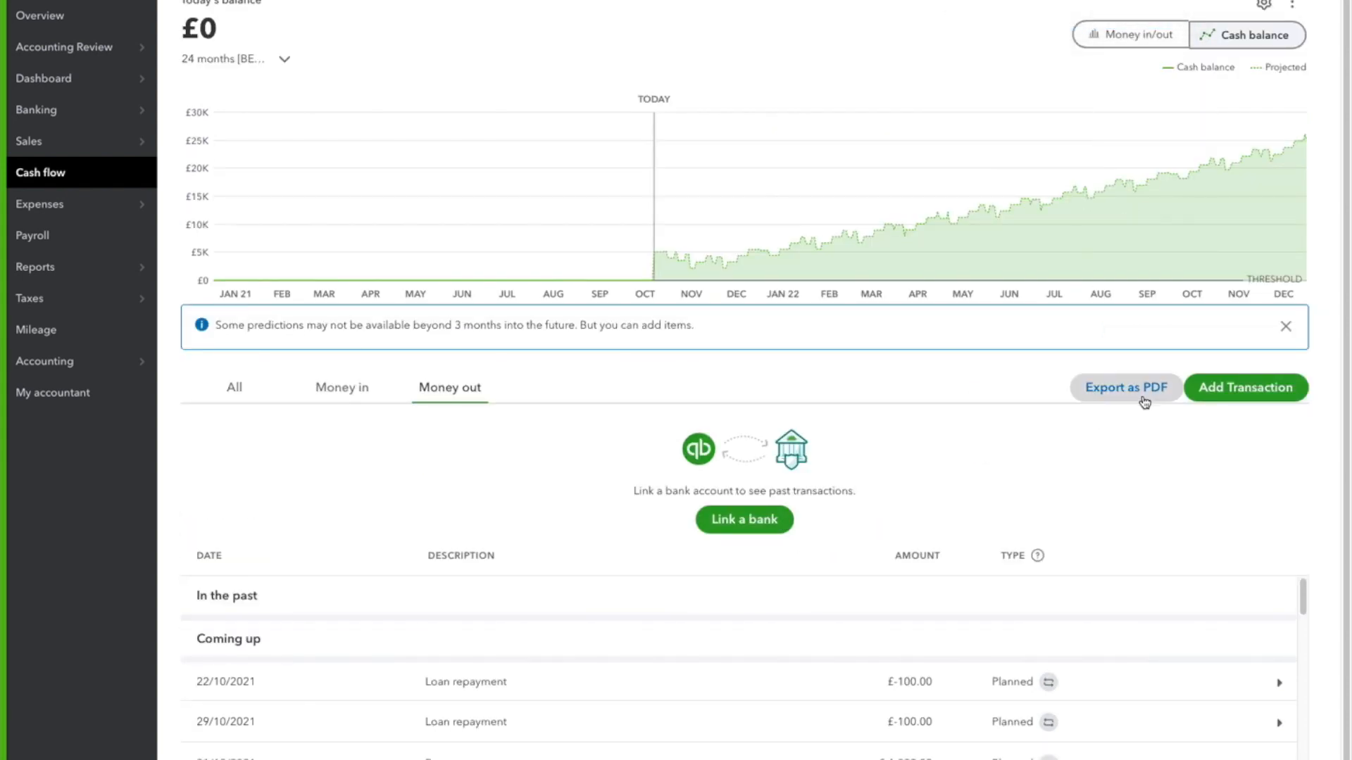
left_click(1120, 391)
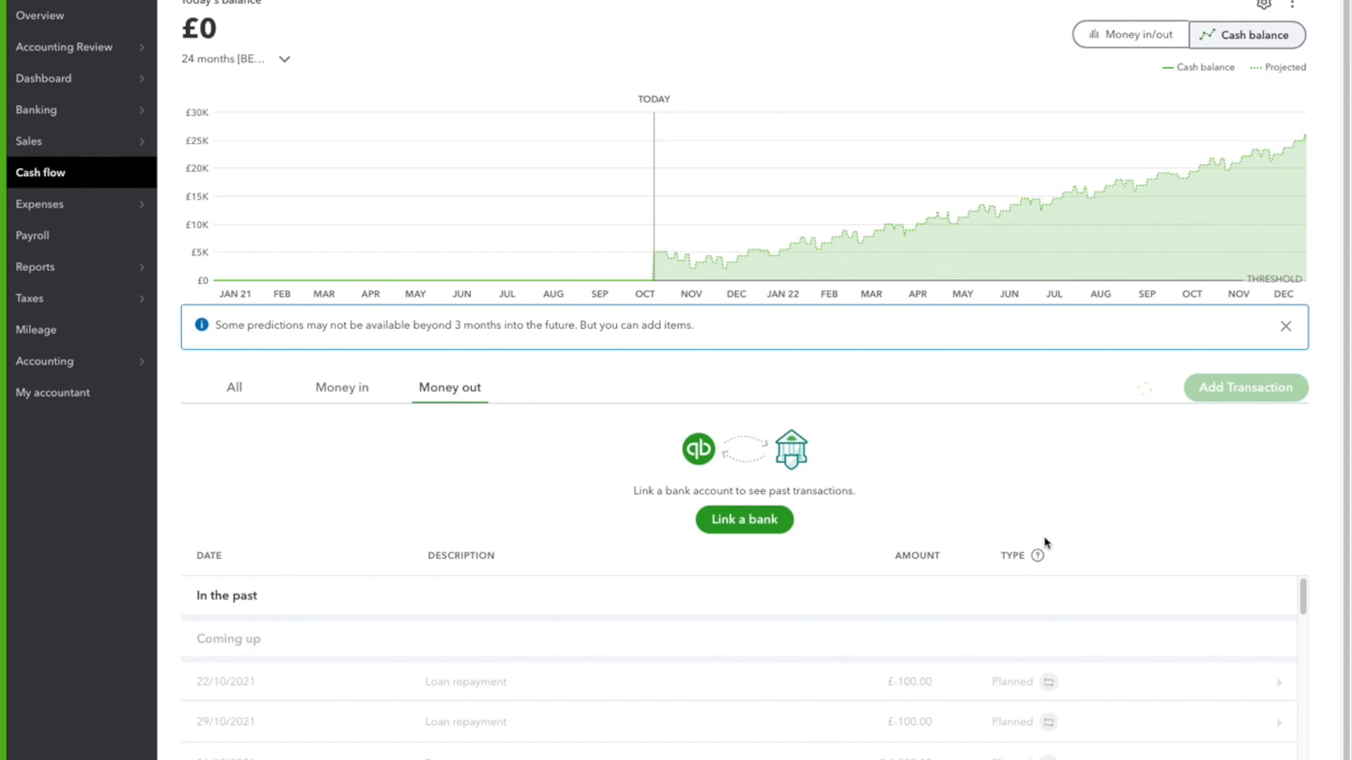
mouse_move(1124, 267)
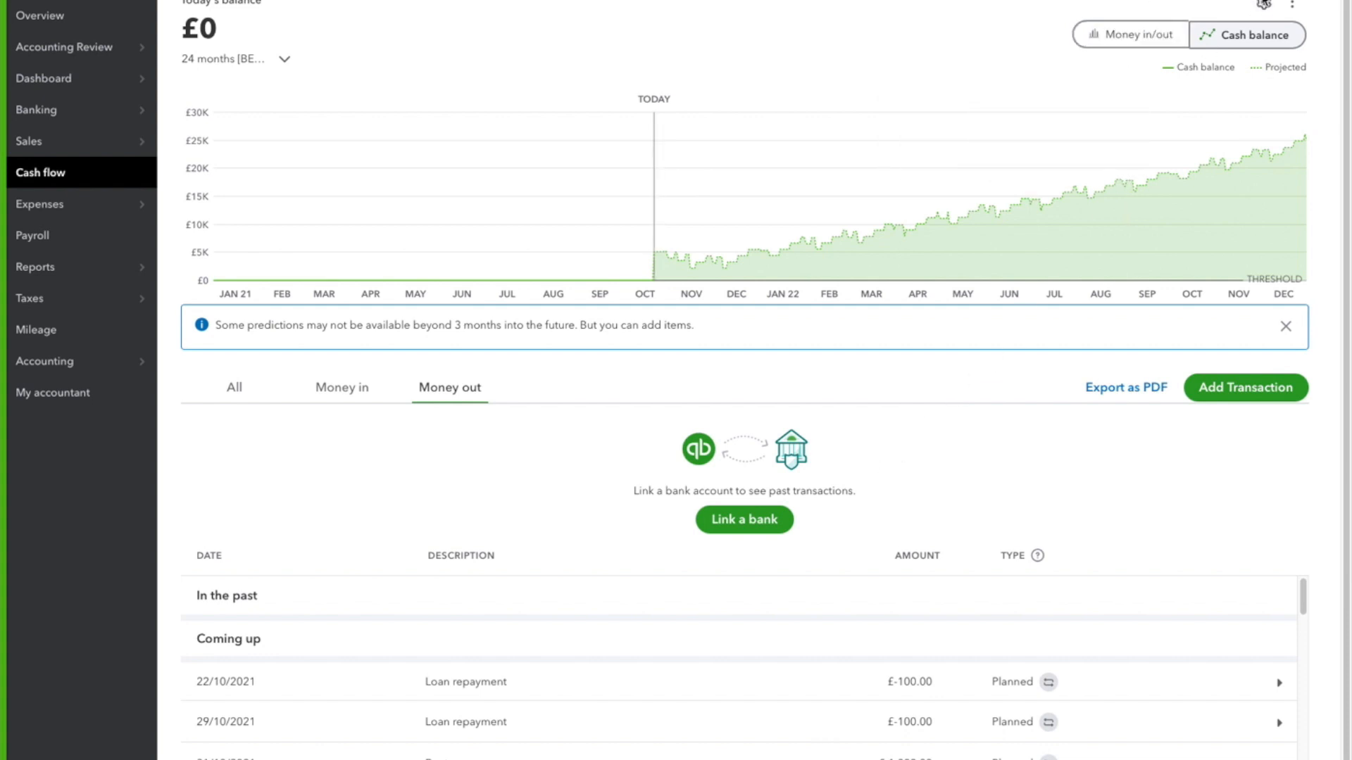
Exclude Estimates from the cash flow planner's data and set the cash balance threshold to £1,000
left_click(1263, 5)
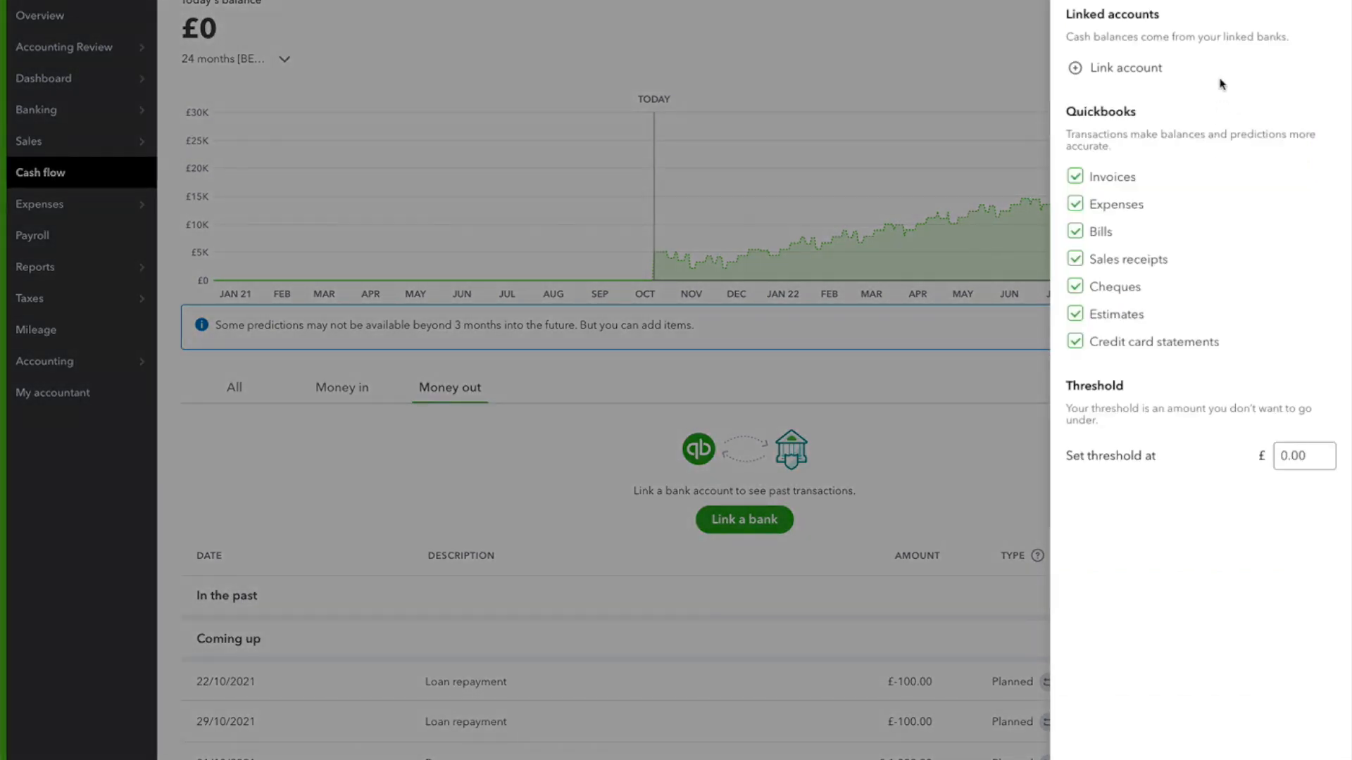
left_click(1080, 319)
left_click(1322, 460)
double_click(1298, 456)
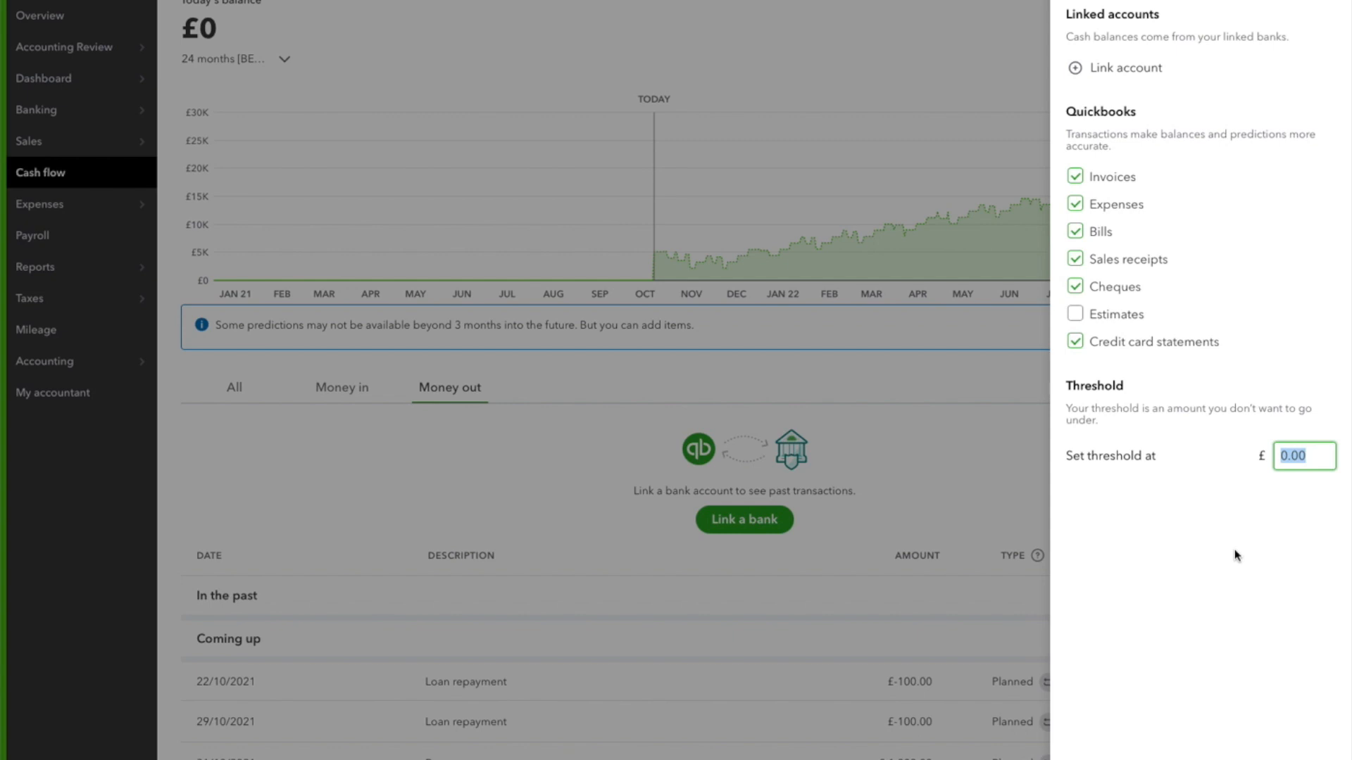
type("1000")
left_click(1243, 598)
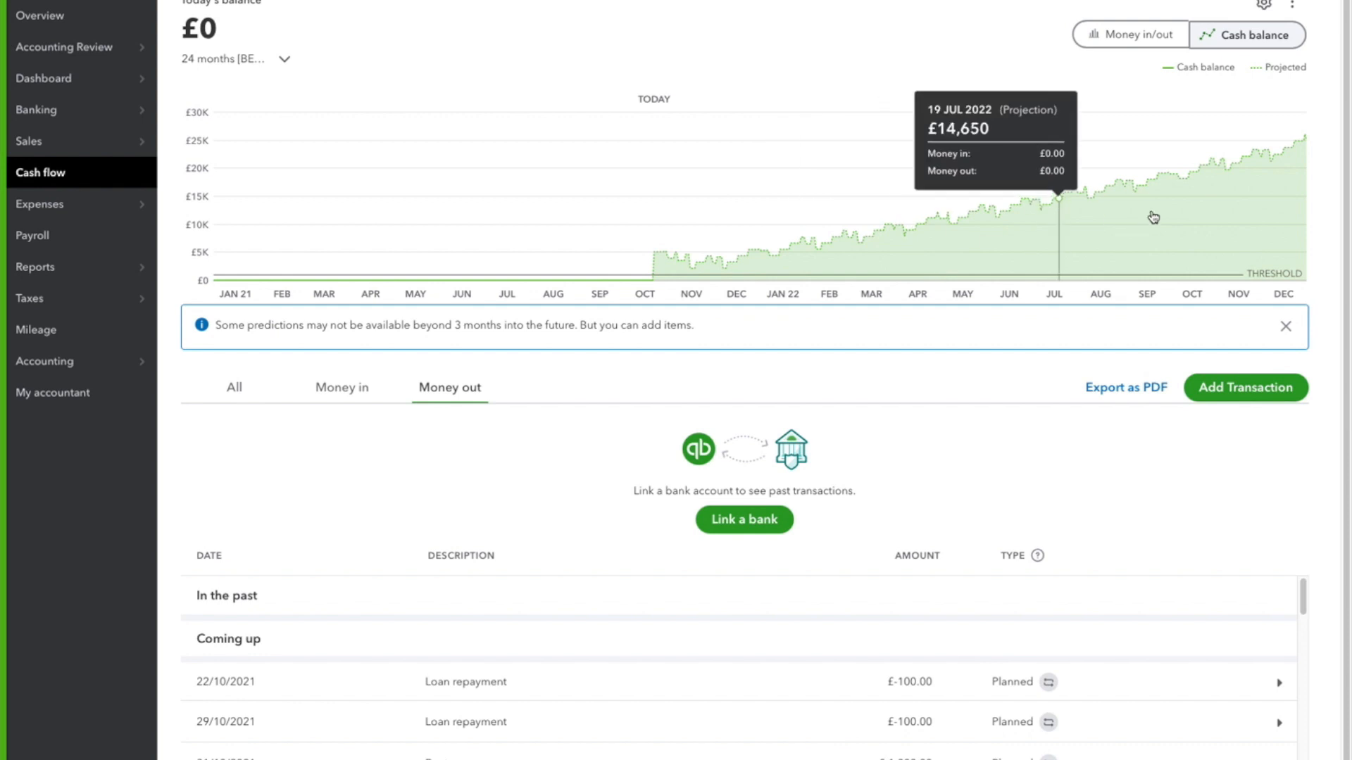
Inspect the projected cash balance on the chart against the threshold line
scroll(740, 357, "down", 1)
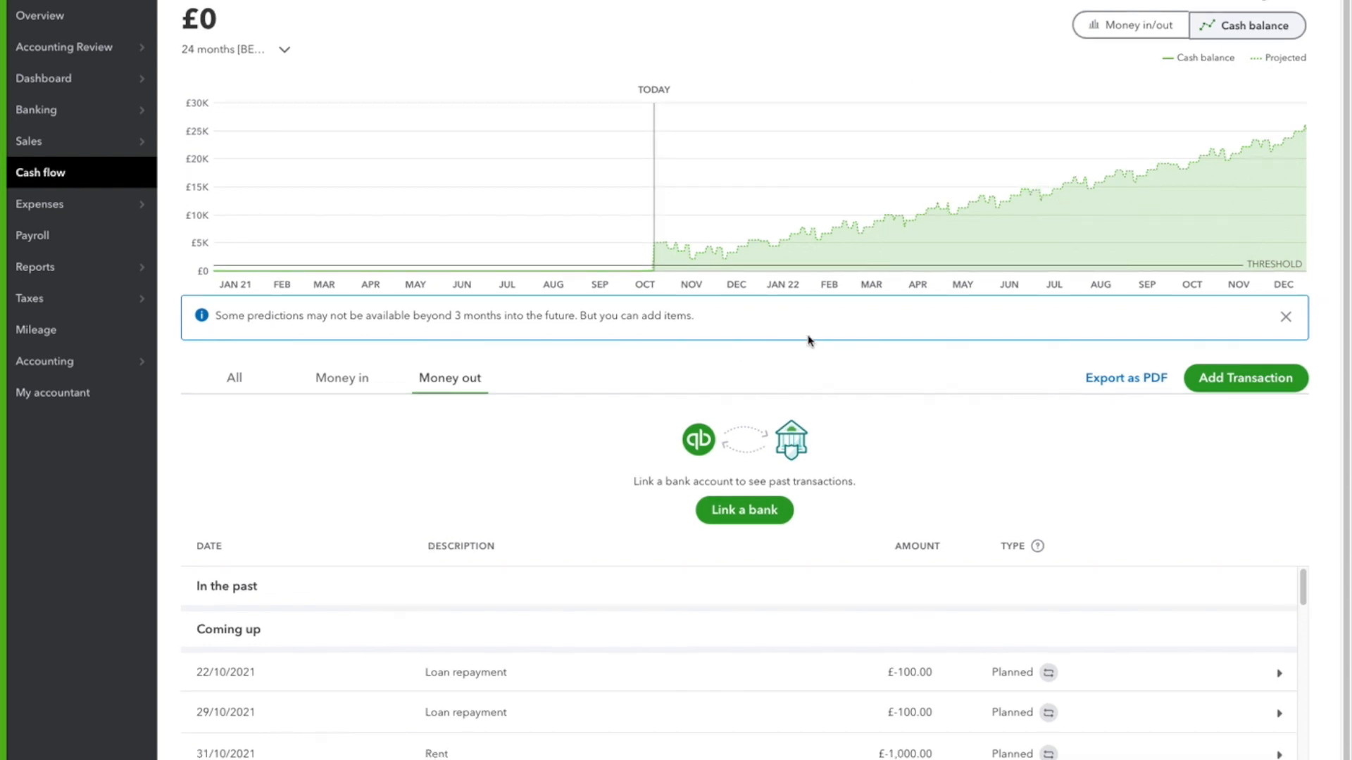
scroll(808, 339, "up", 1)
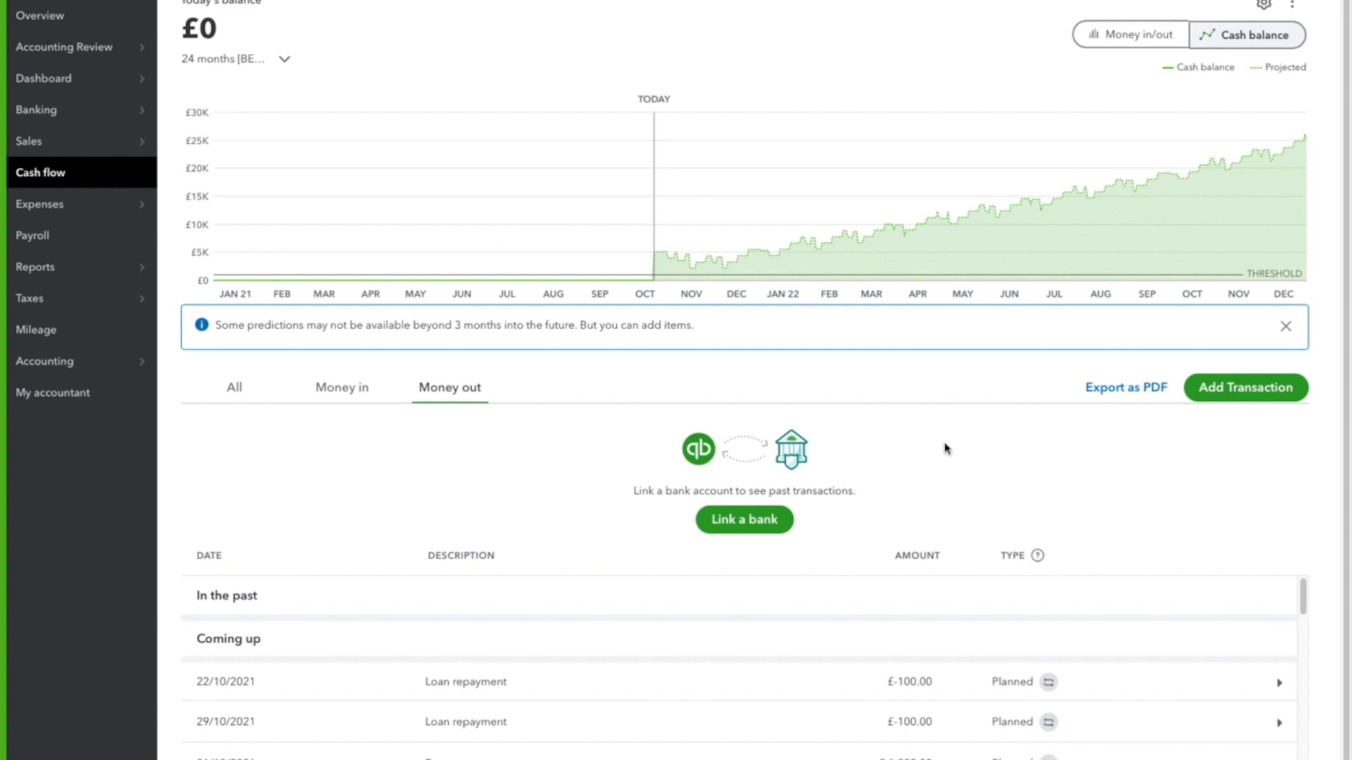
mouse_move(1079, 256)
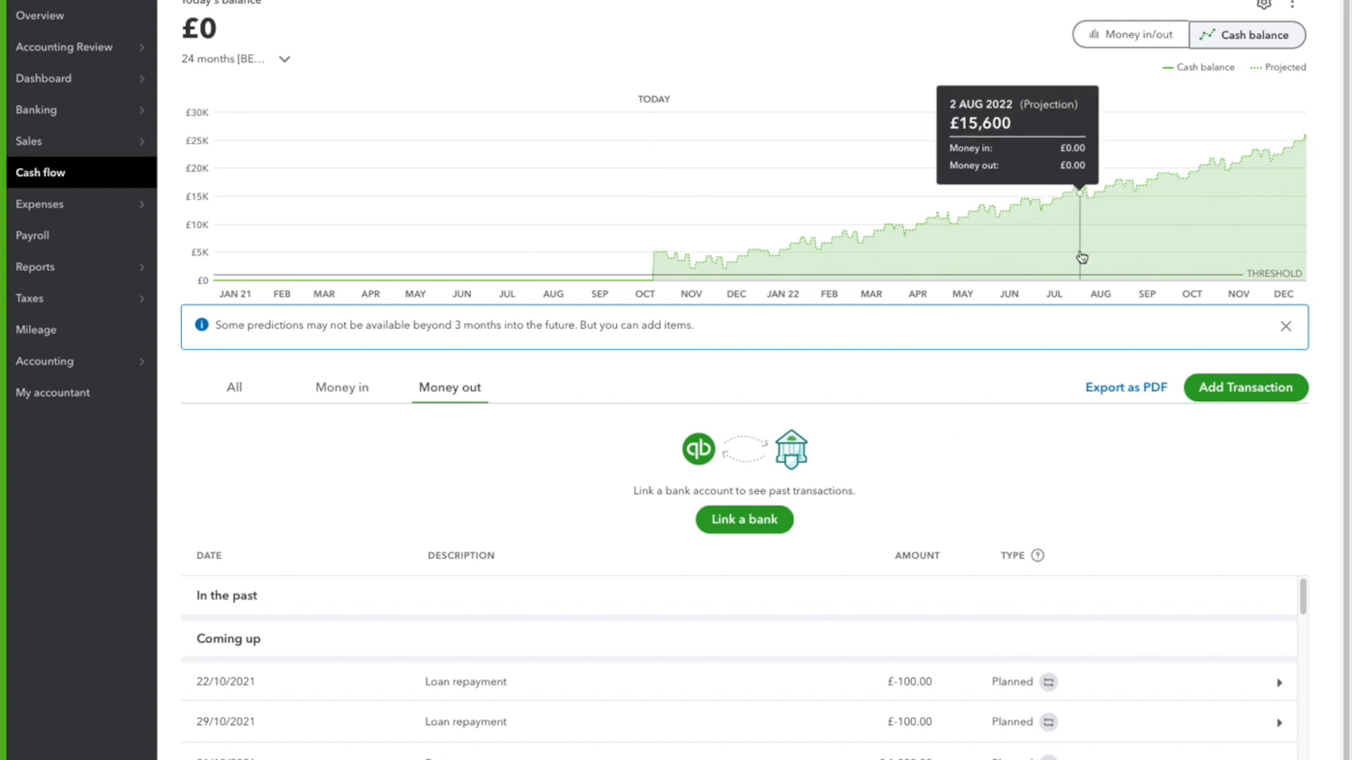